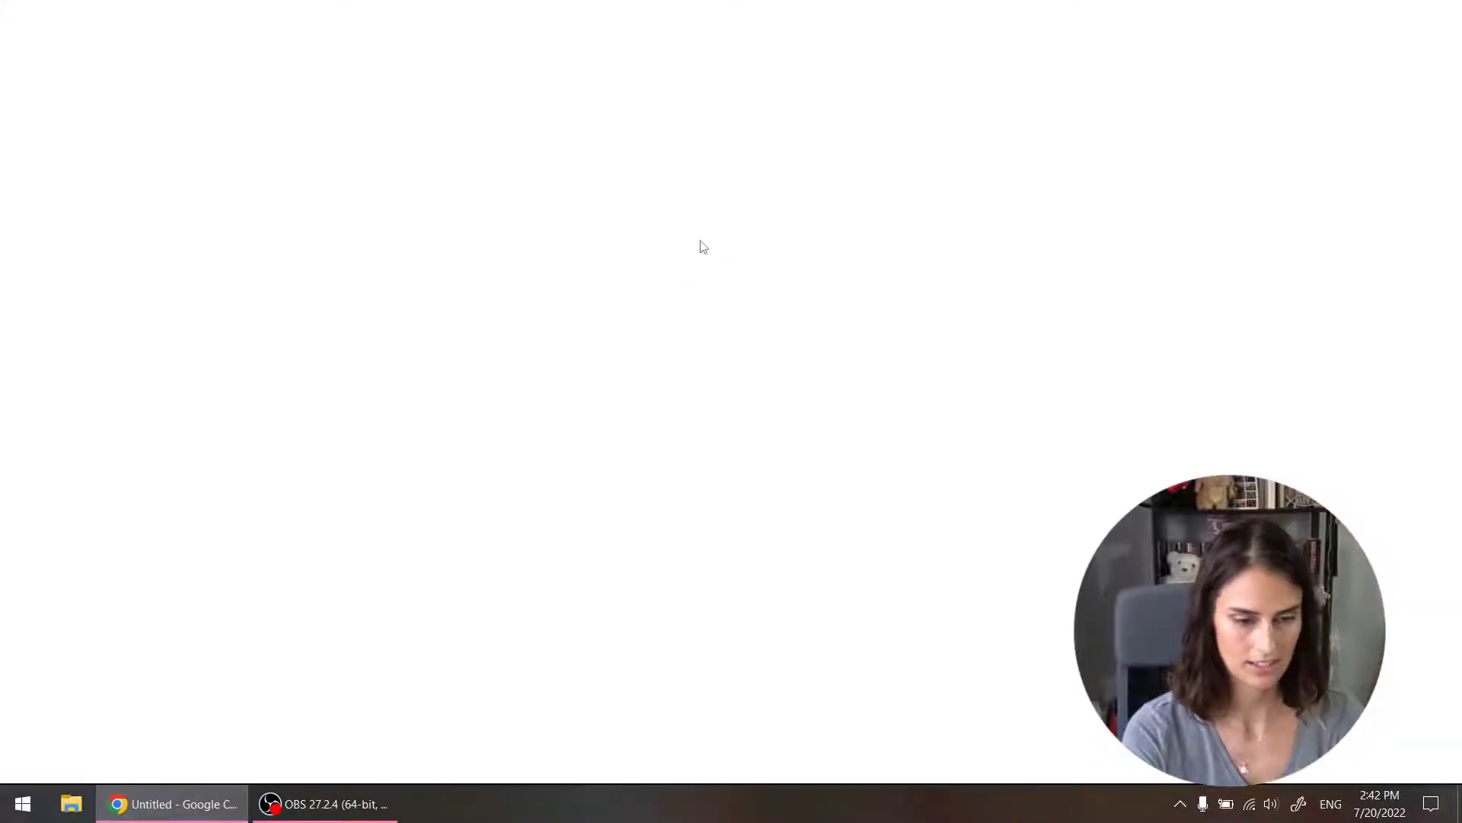
Step: Search 'ds9 astronomy' and go to the SAOImageDS9 website's download page
type("ds9 astronomy")
key("Return")
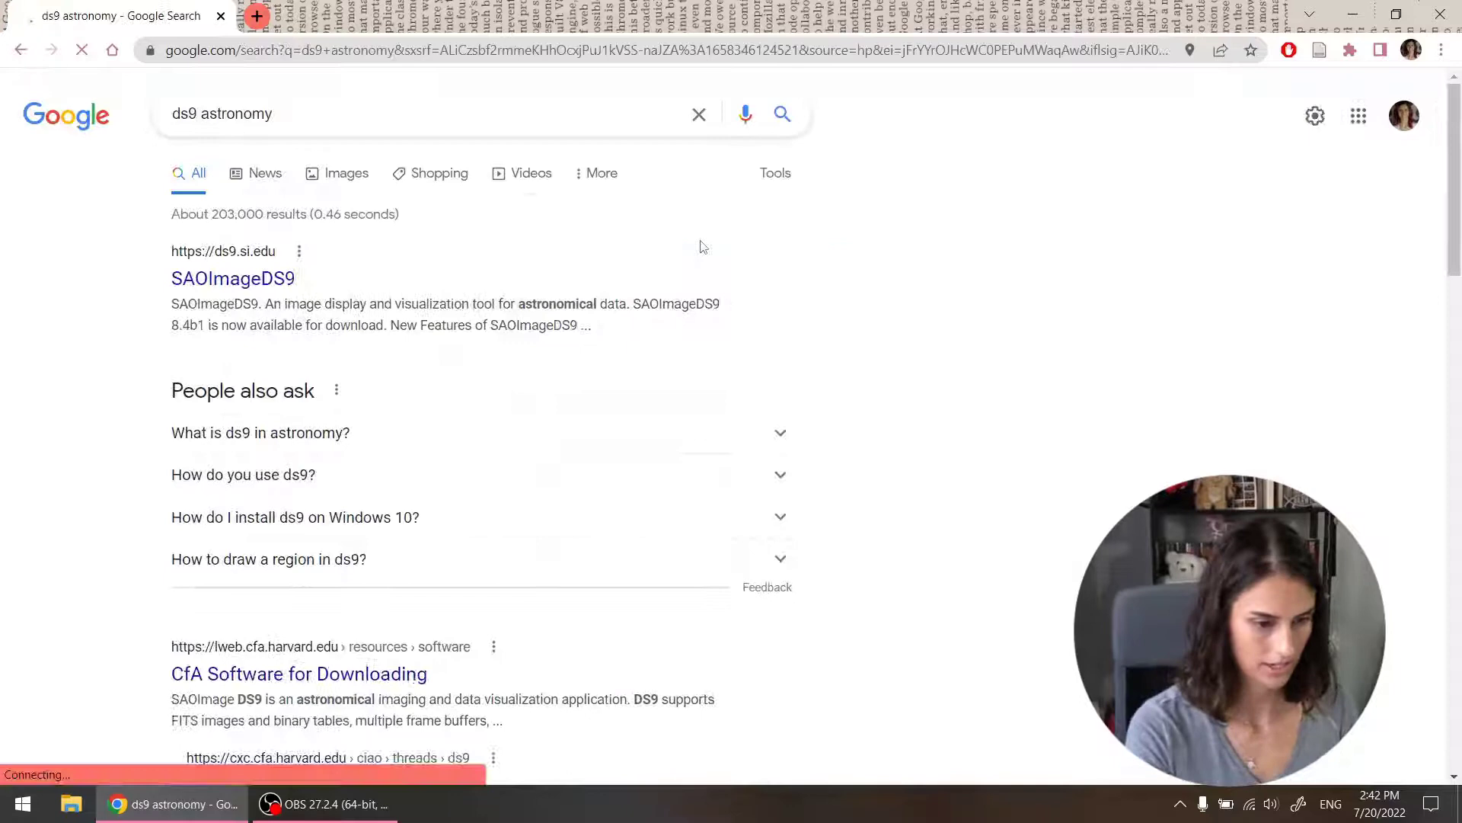
left_click(233, 278)
left_click(728, 515)
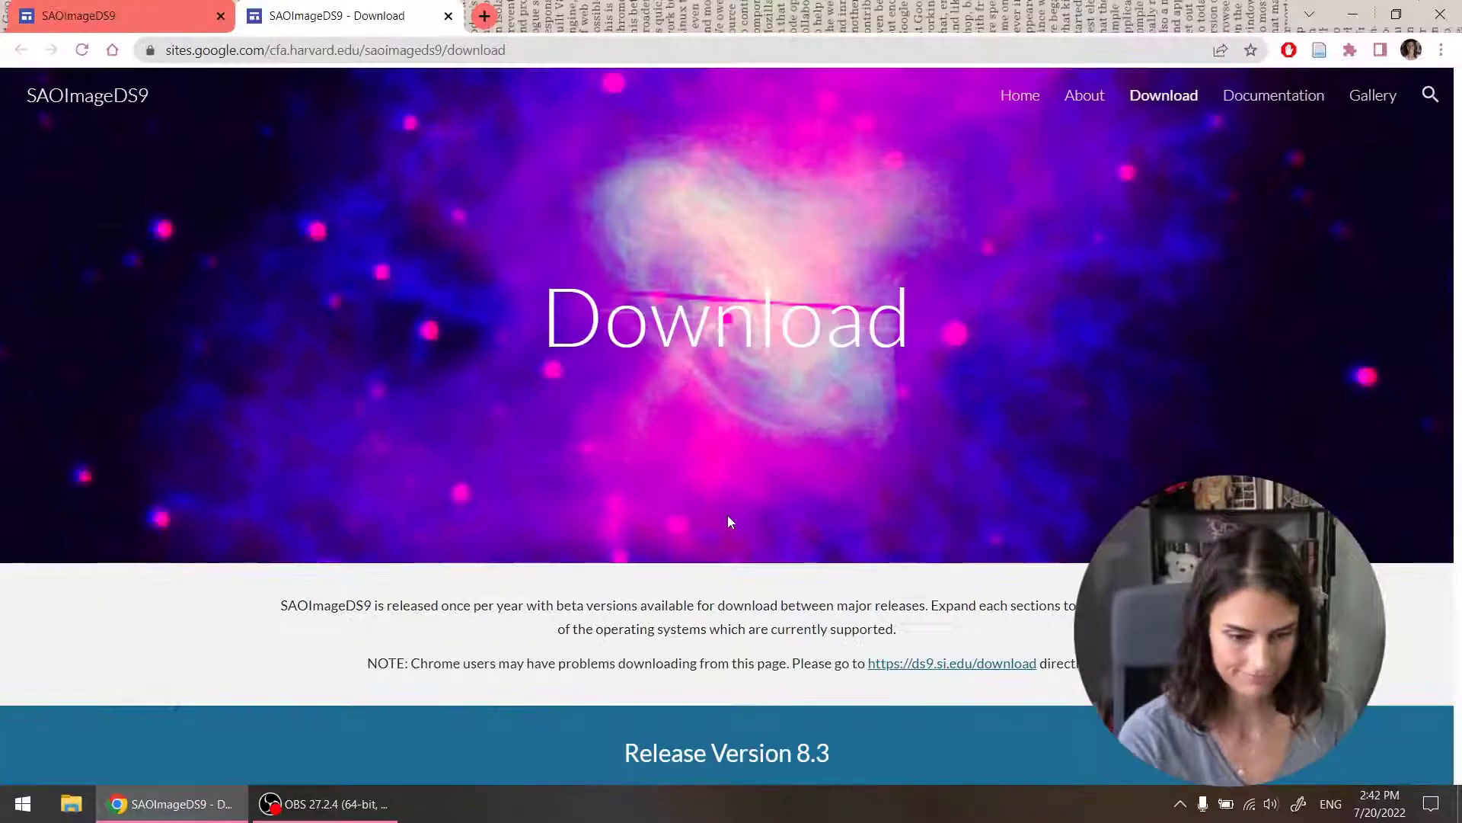
scroll(728, 519, "down", 8)
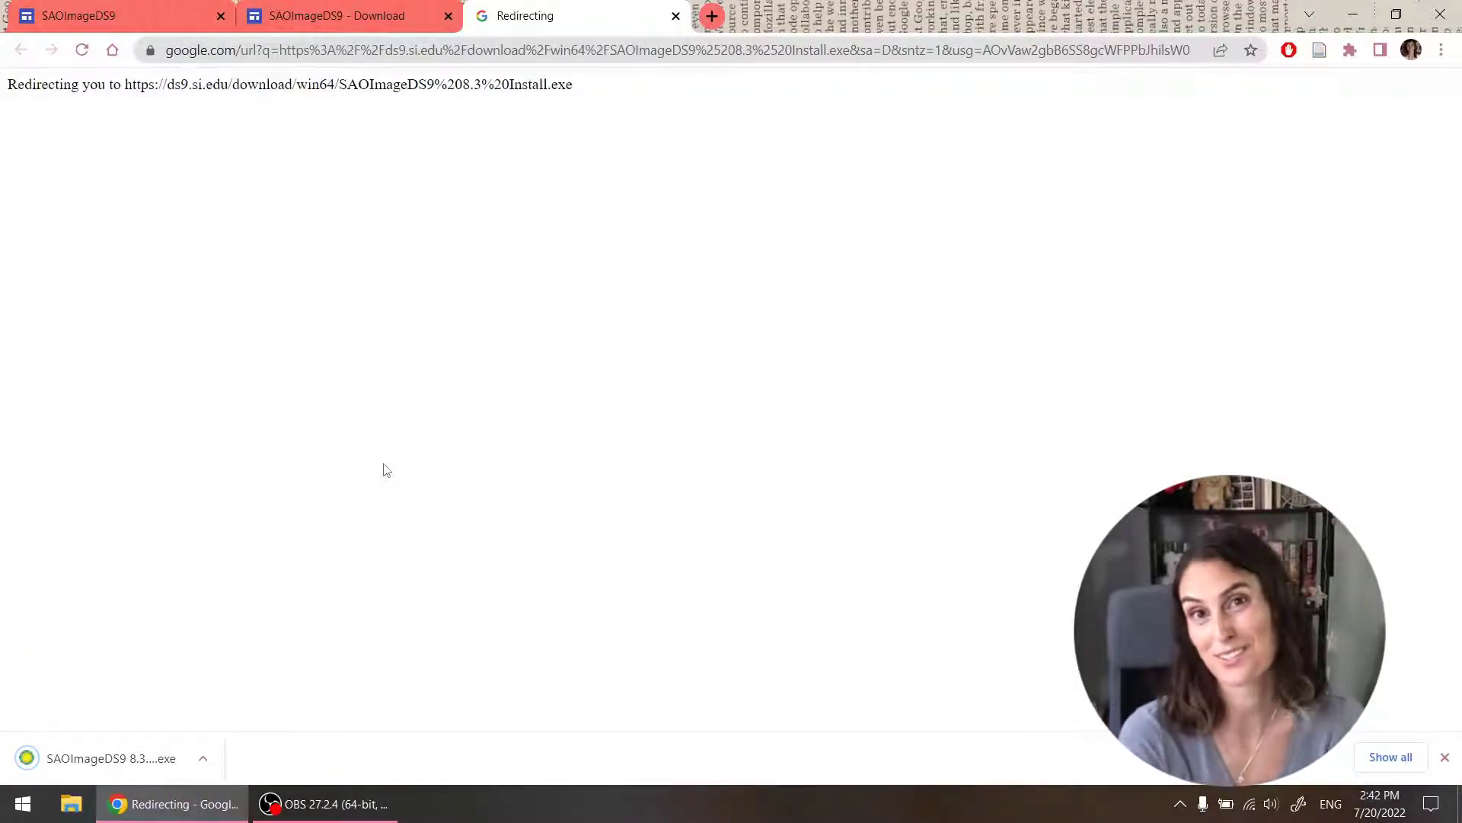
Step: Run the downloaded DS9 8.3 Windows installer and unzip its files to C:\SAOImageDS9
left_click(58, 766)
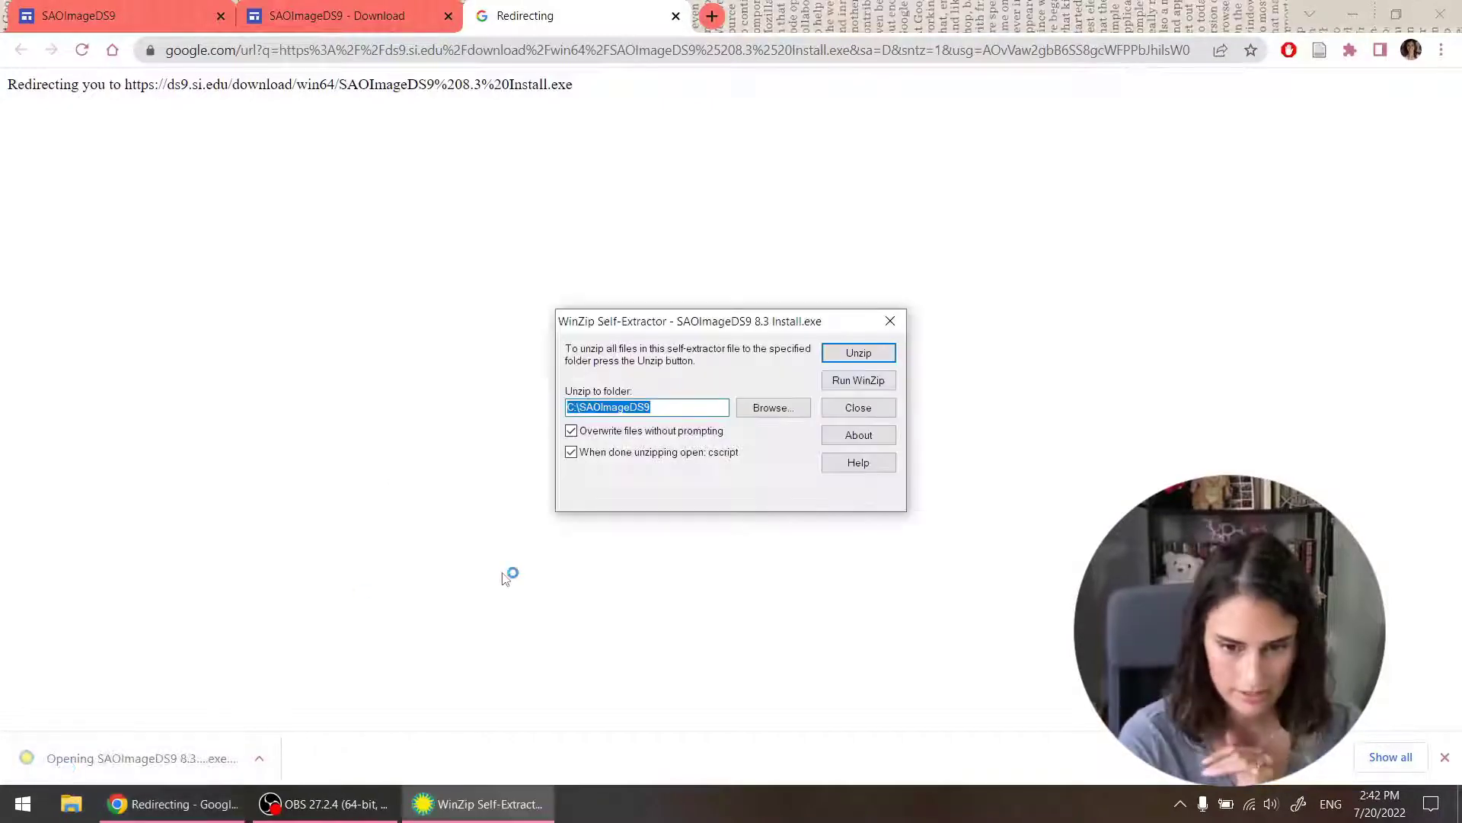
left_click(882, 351)
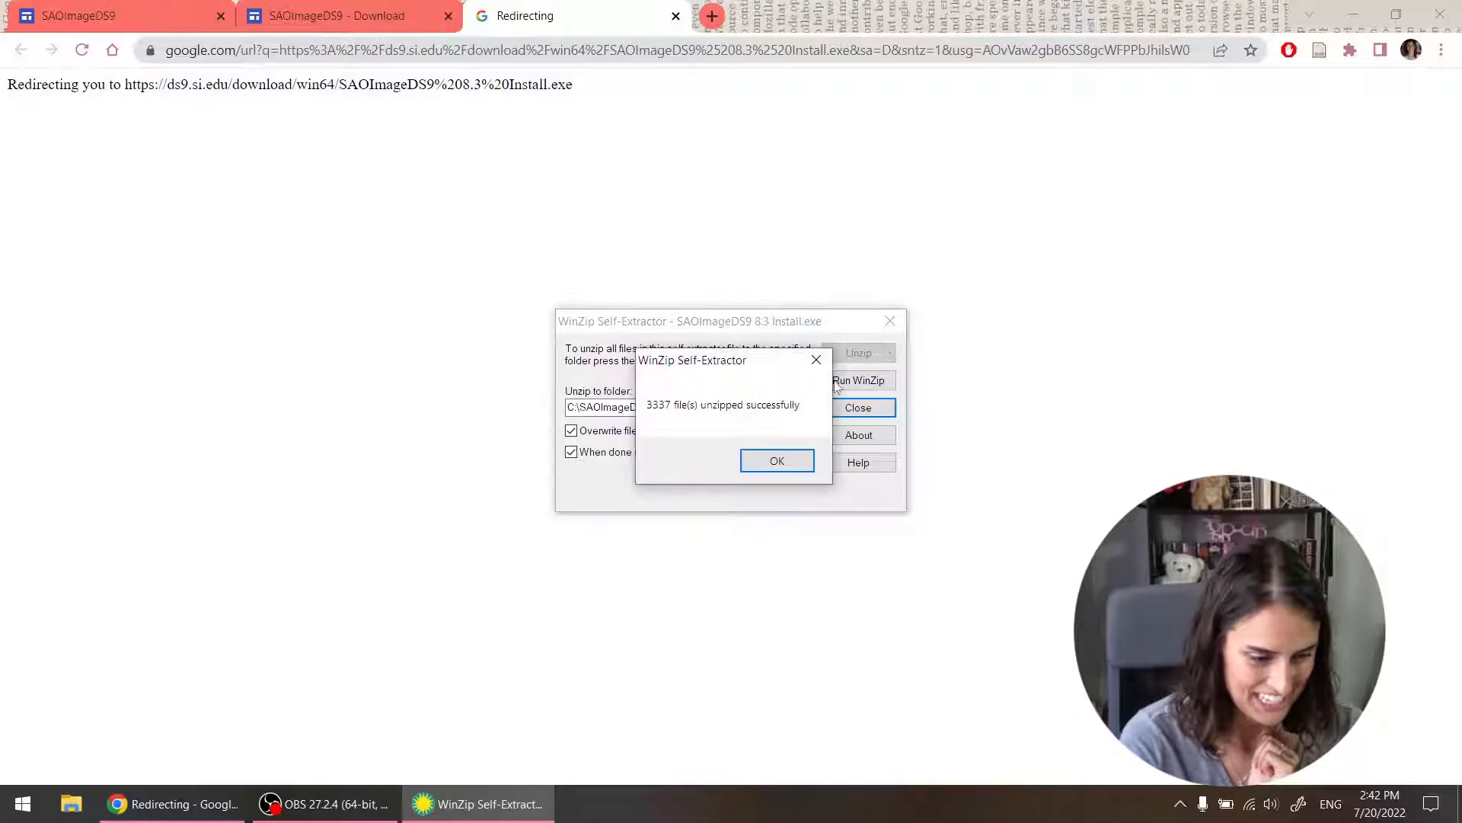
left_click(770, 464)
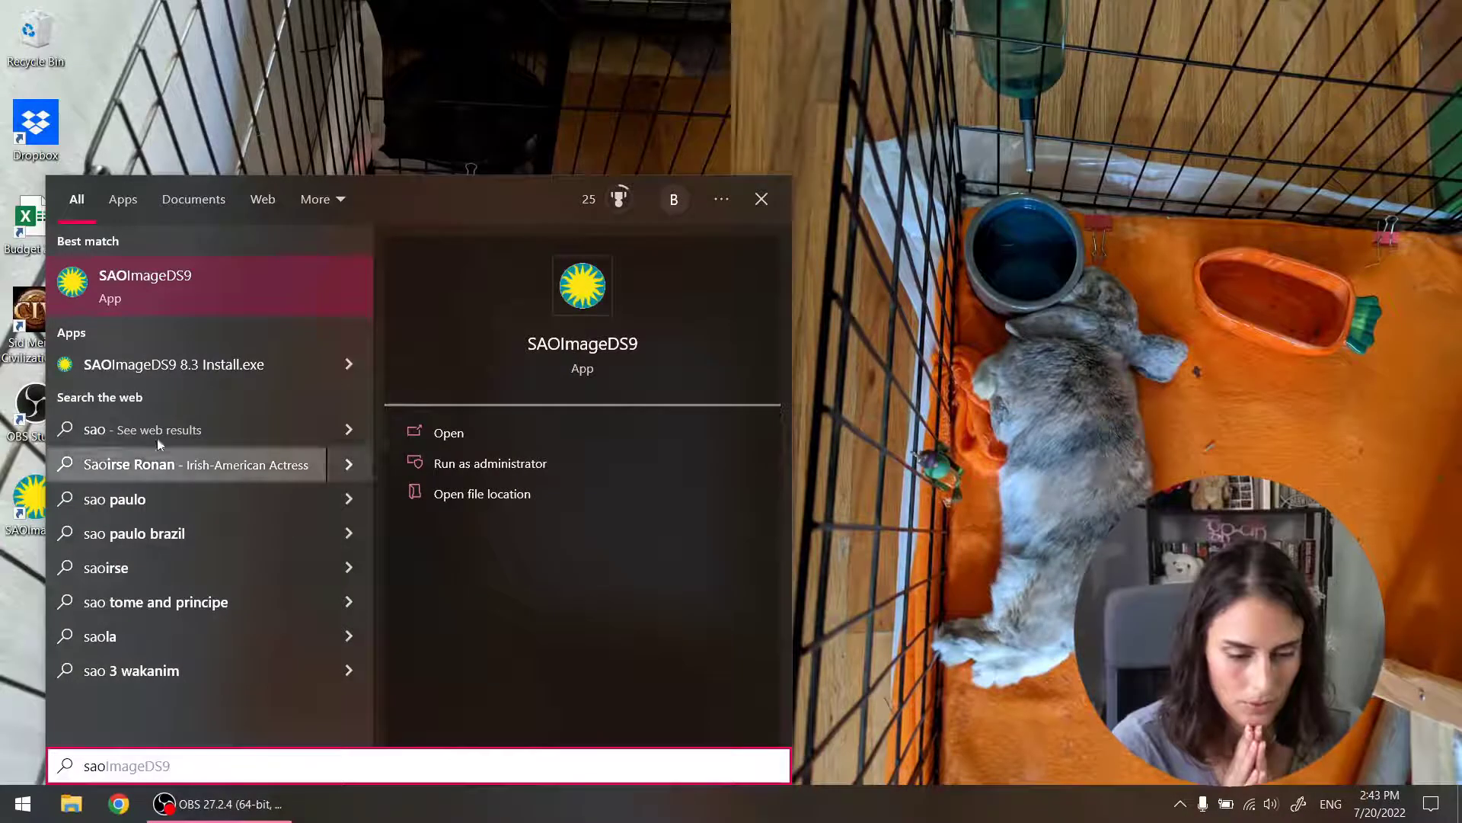
Step: Launch SAOImage ds9, allow it through the firewall, and maximize its empty window
left_click(170, 282)
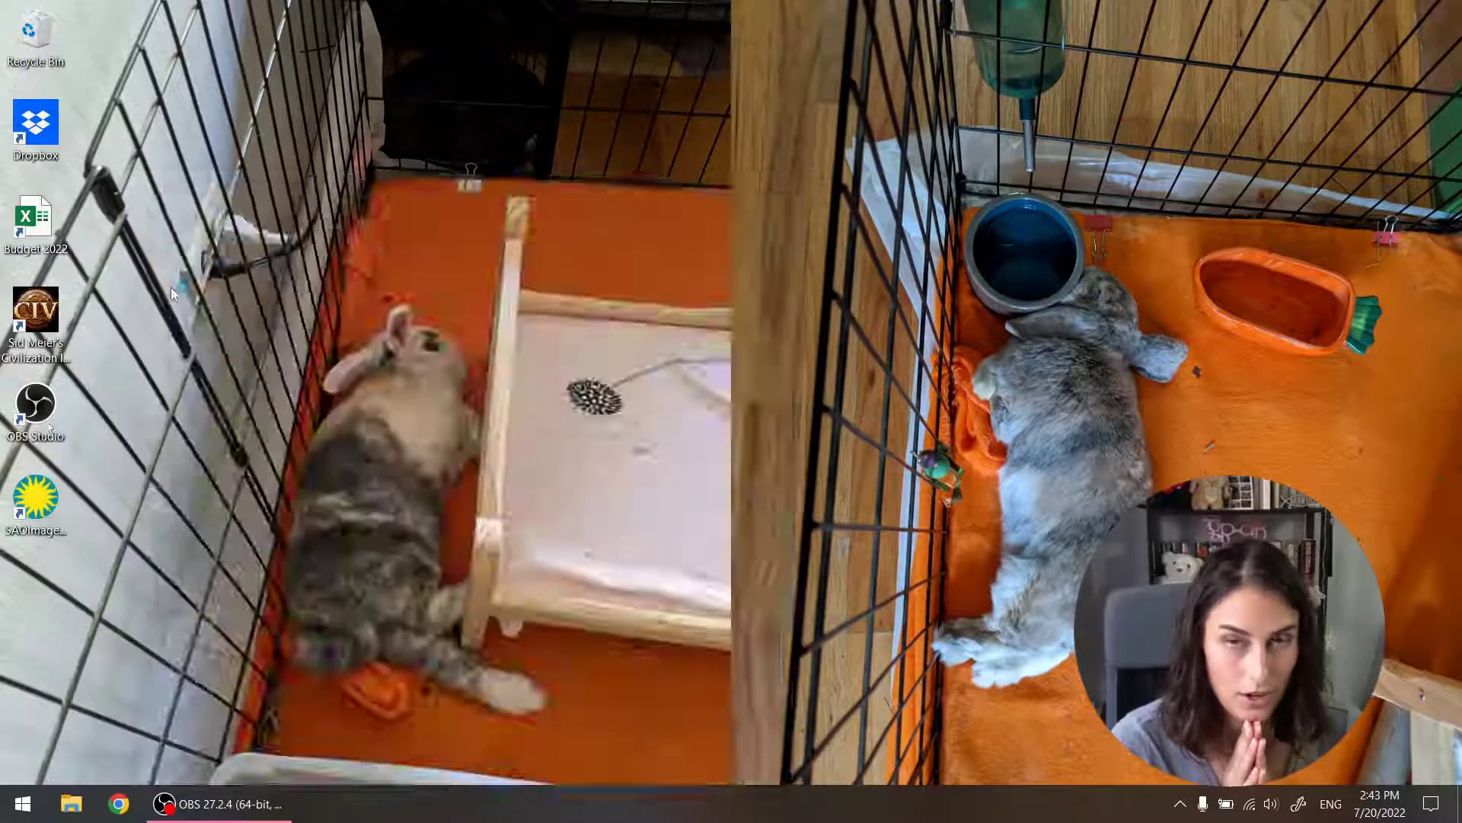
left_click(838, 570)
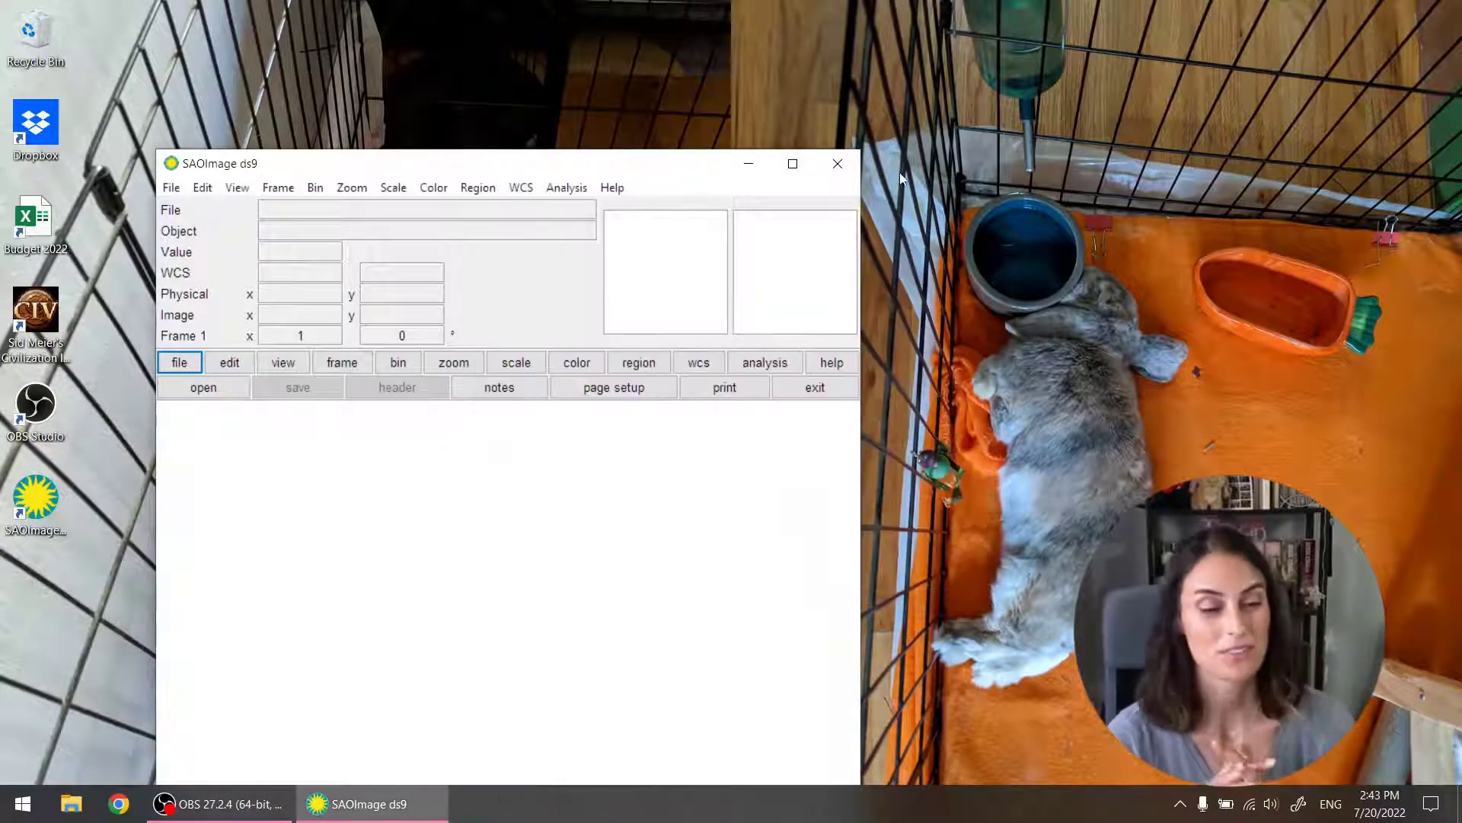
left_click(793, 163)
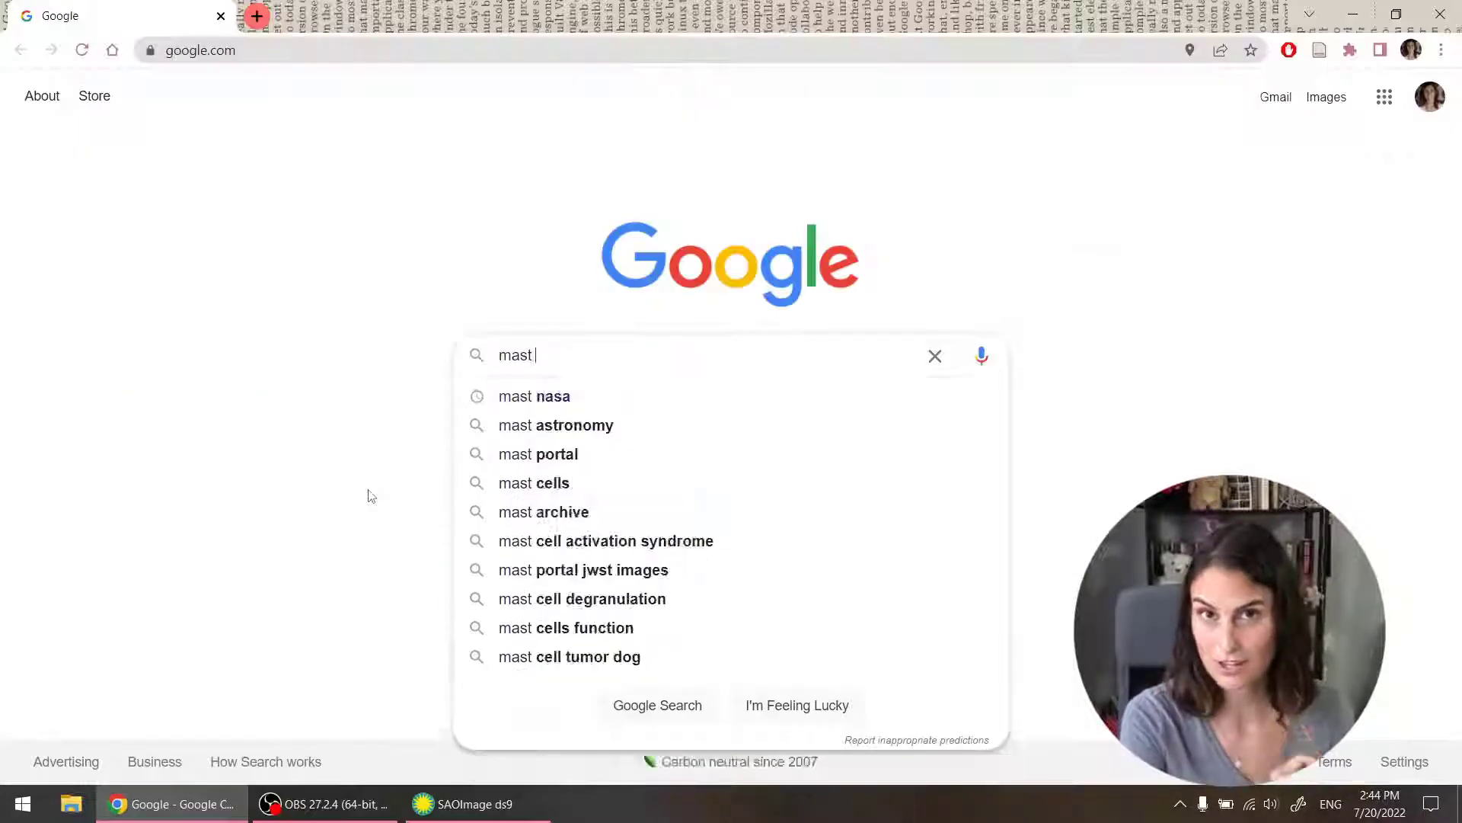
Step: Search 'mast nasa' and open the MAST Portal from the MAST home page in a new tab
type("nasa")
key("Return")
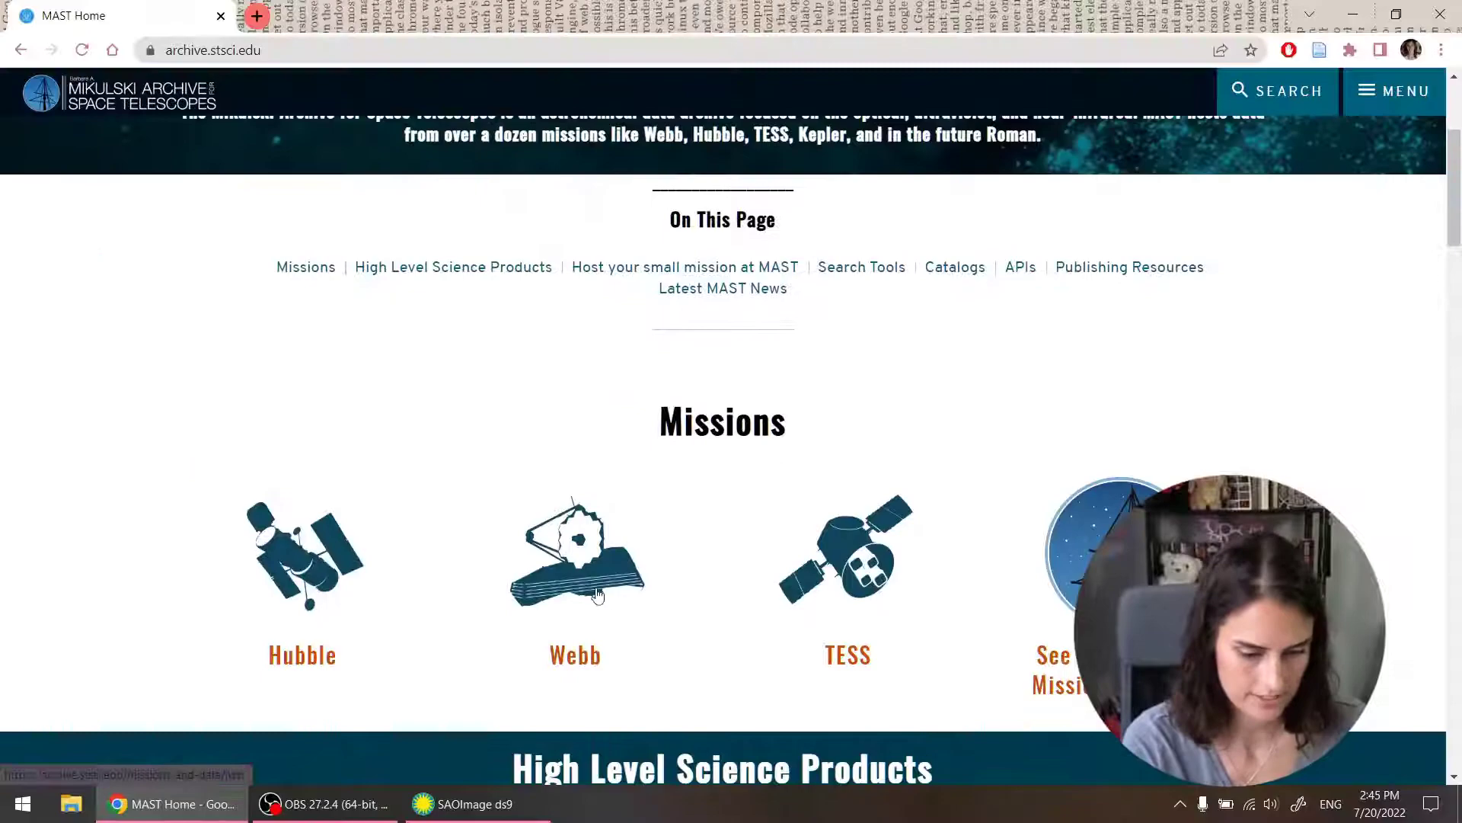
left_click(598, 595)
scroll(598, 595, "down", 15)
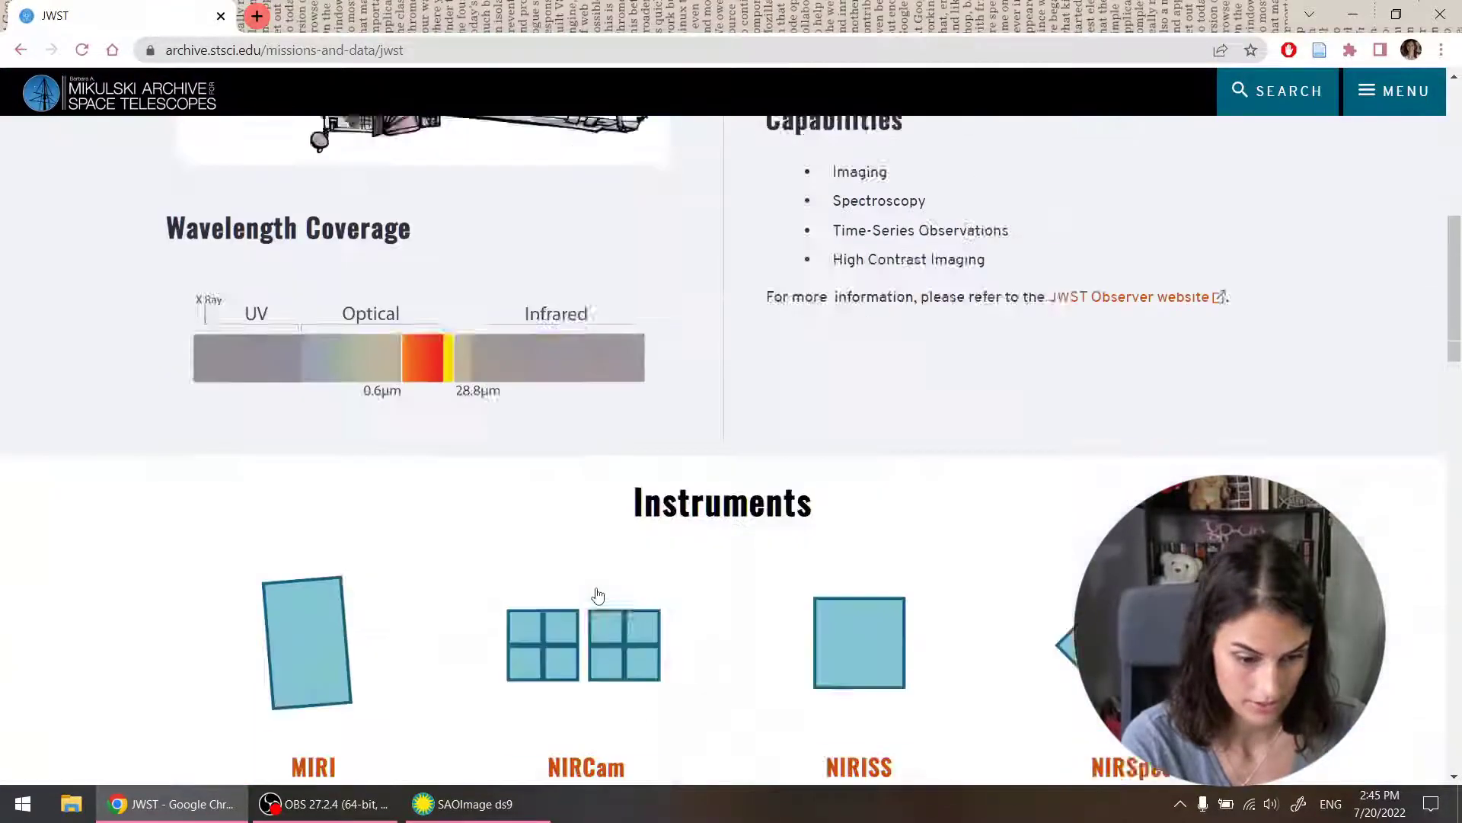
scroll(533, 597, "up", 15)
left_click(190, 272)
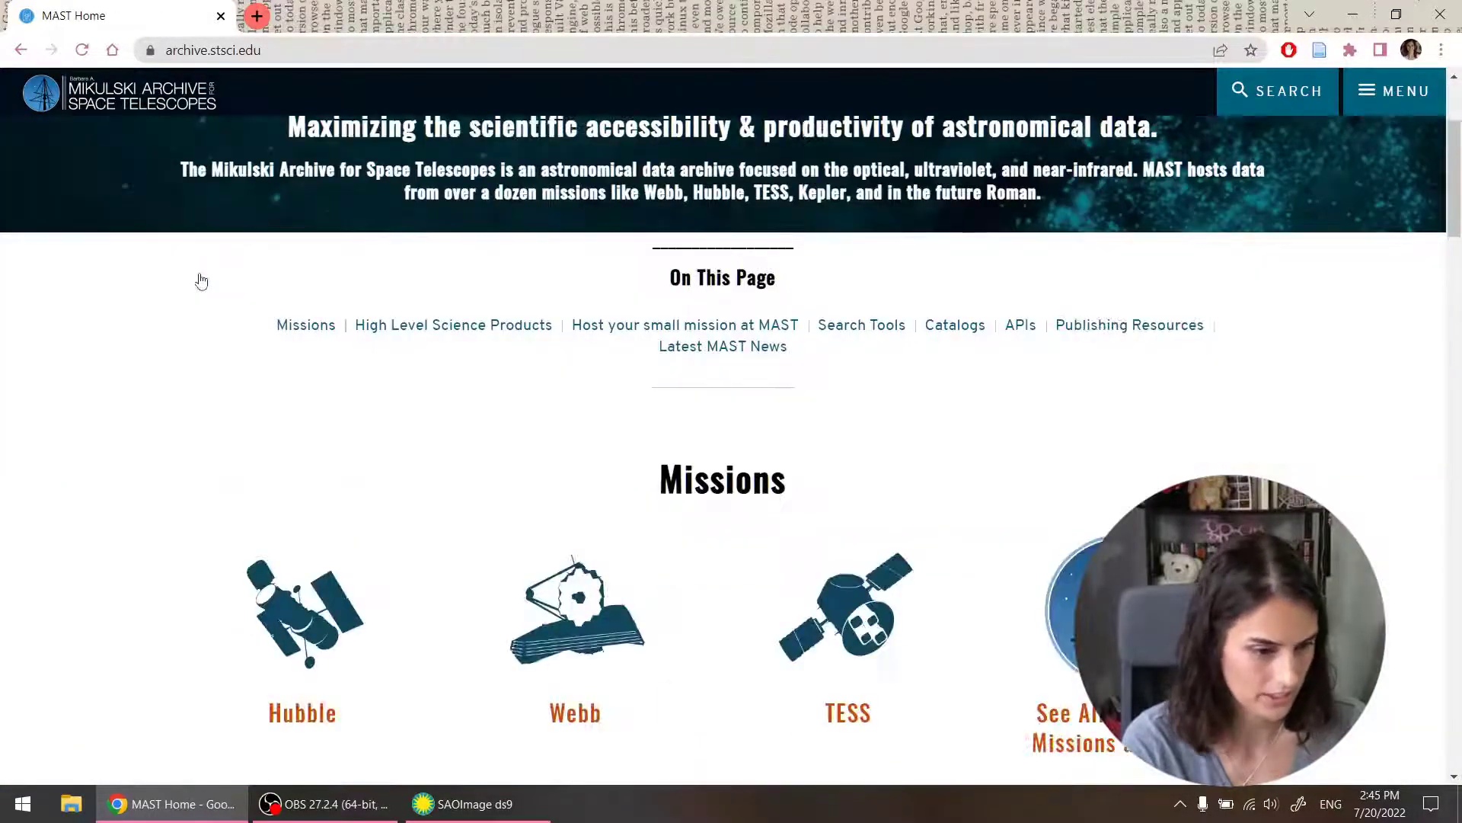
scroll(305, 381, "down", 6)
scroll(413, 486, "down", 6)
left_click(428, 477)
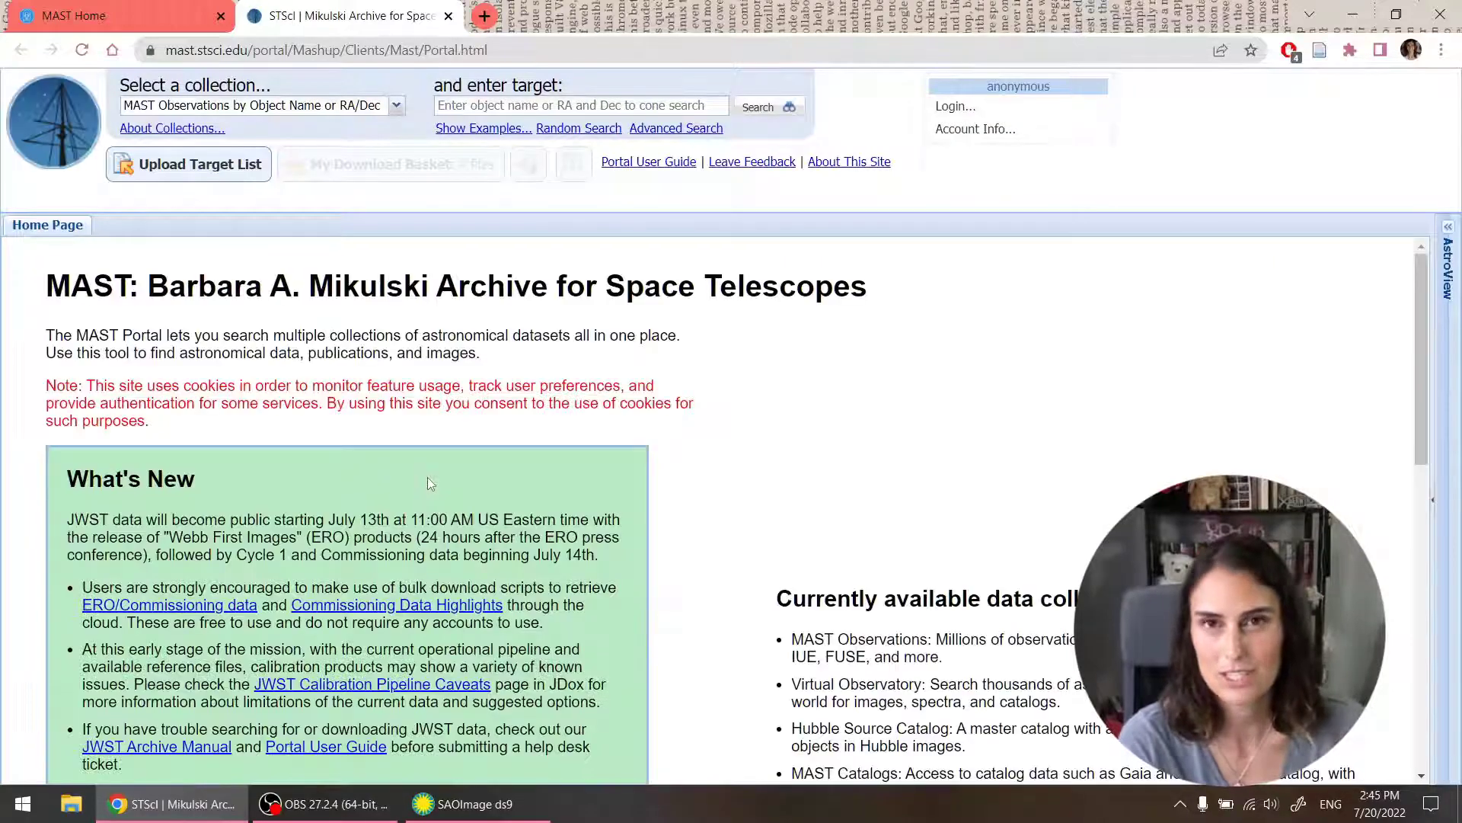
Step: Search for the Carina Nebula in a new browser tab
key("ctrl+t")
type("carina ne")
key("Return")
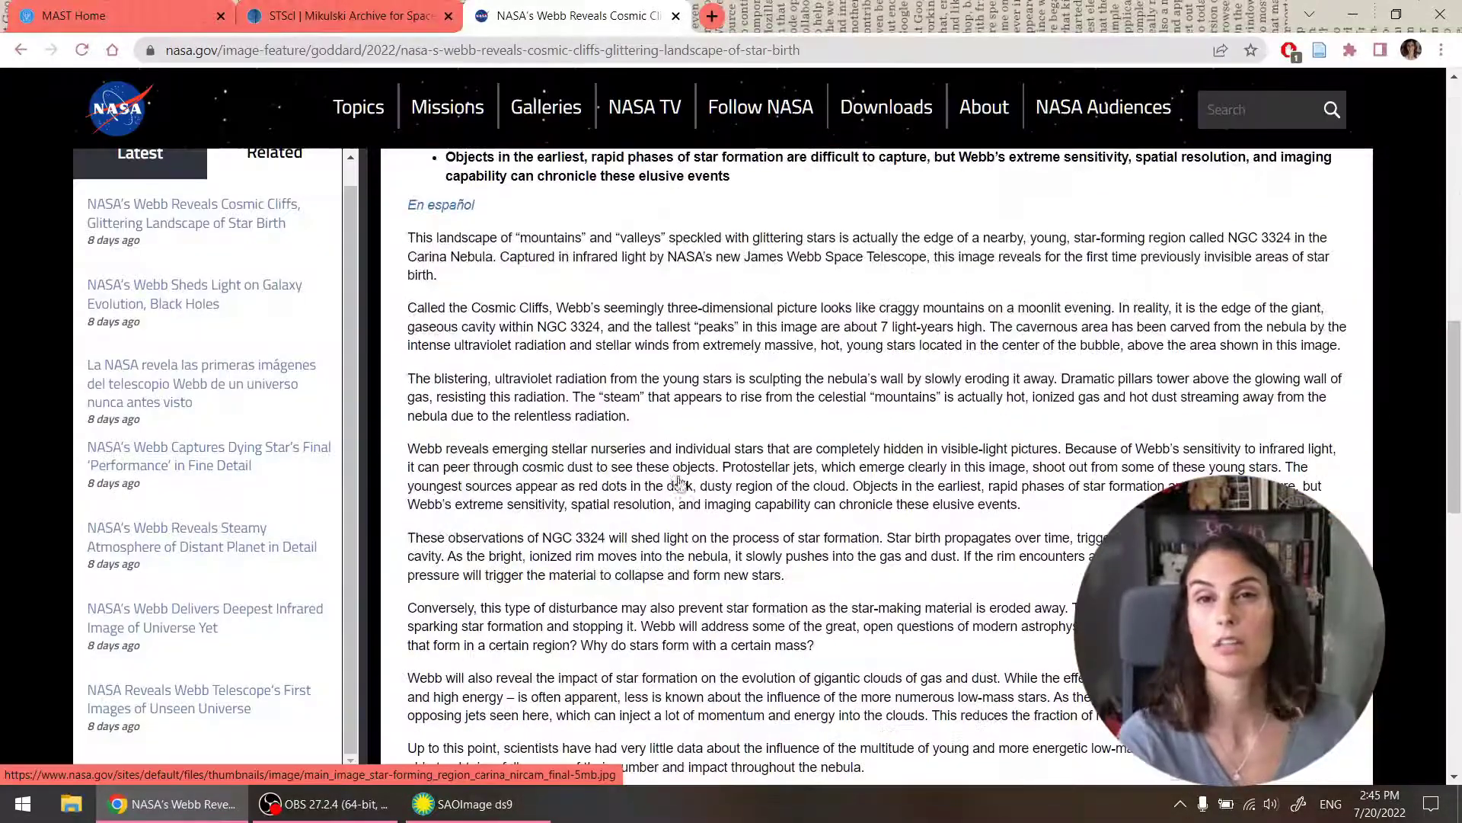
Step: In the MAST Portal, choose the JWST WSS collection and show the advanced search filters
left_click(343, 15)
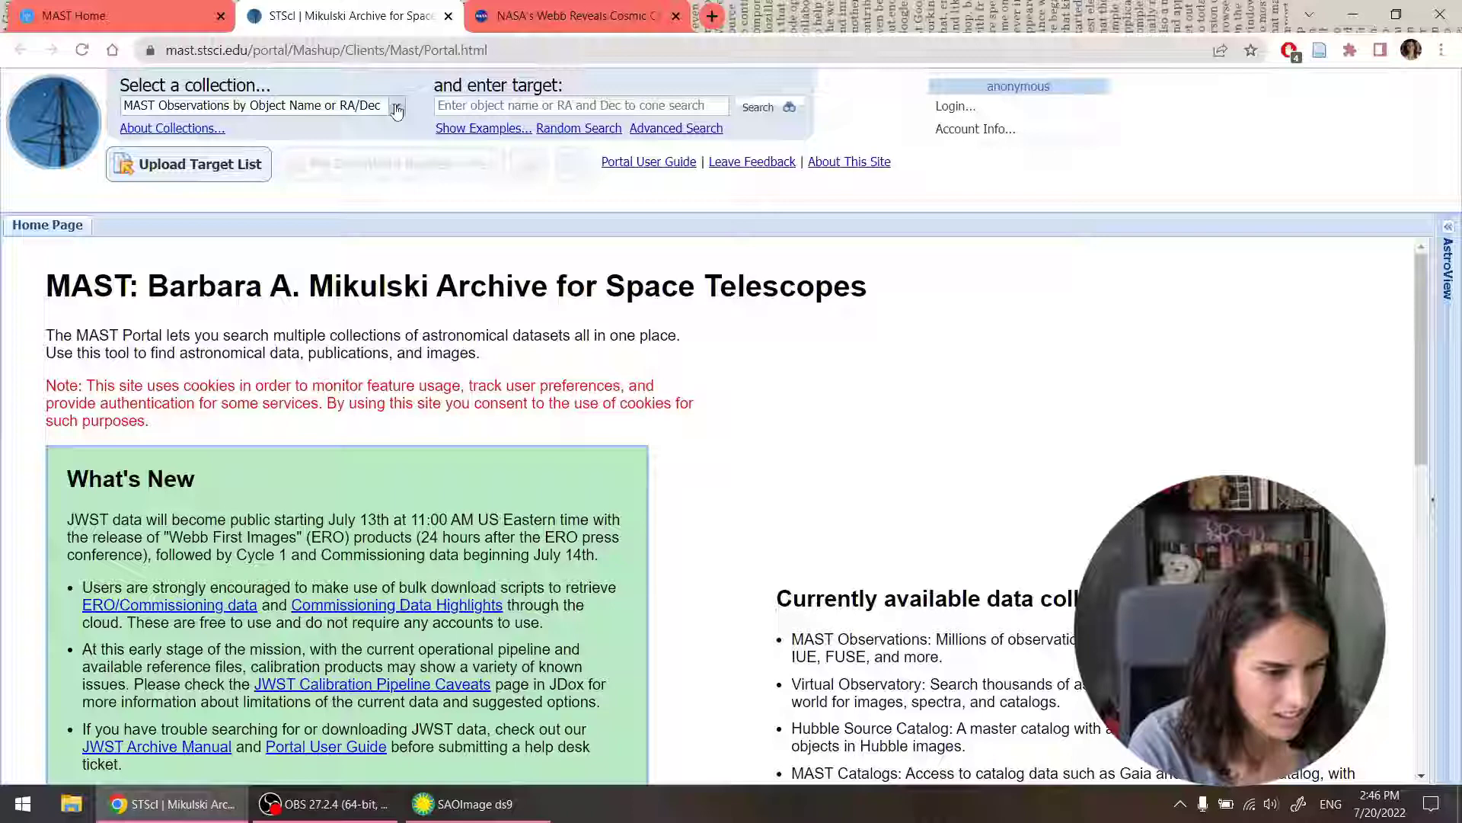
left_click(259, 105)
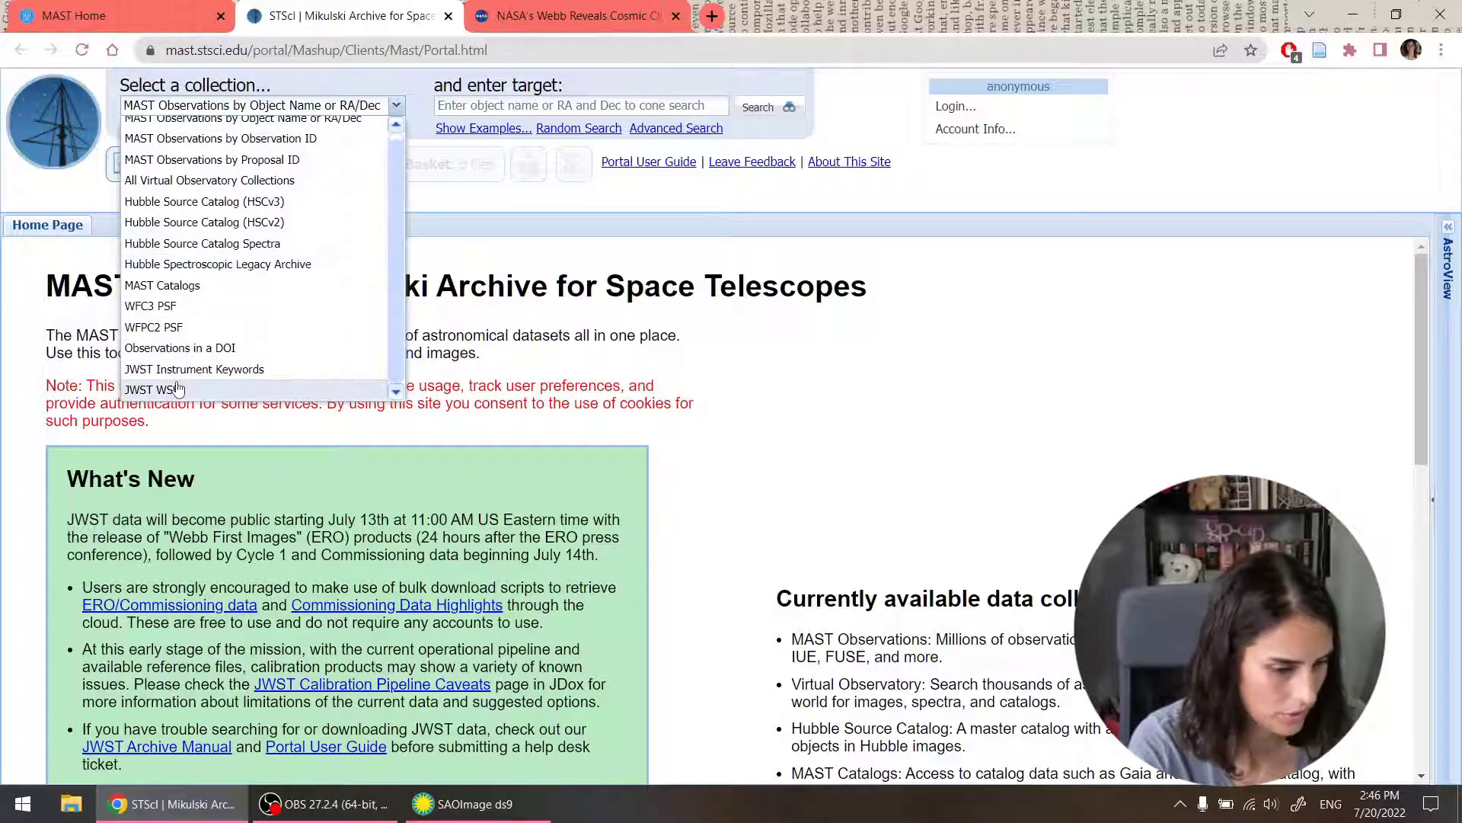
left_click(178, 385)
left_click(492, 103)
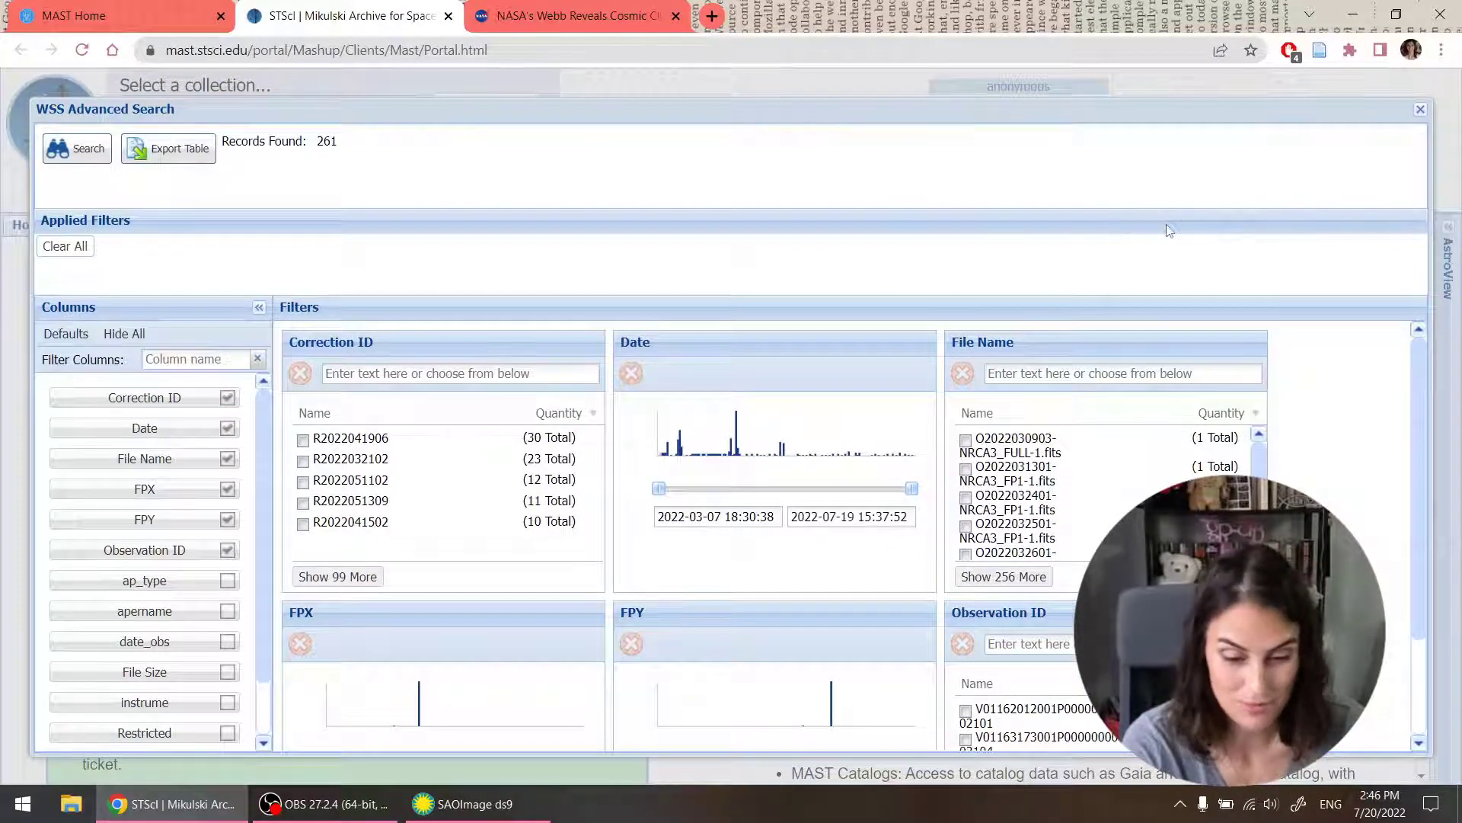
scroll(1364, 354, "down", 2)
scroll(1364, 356, "up", 3)
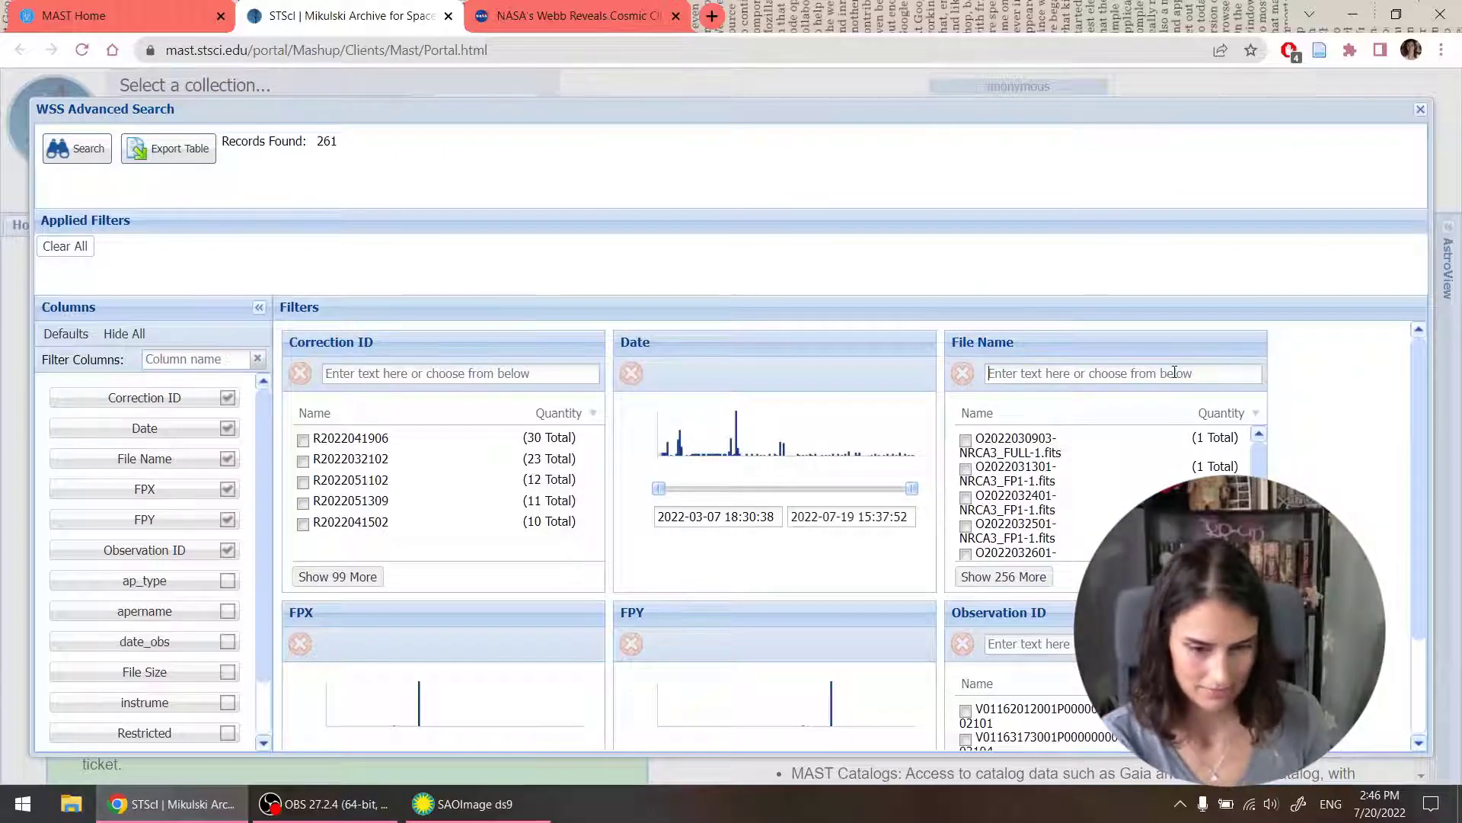
Step: Enter NGC 3324 as the Observation ID filter and list more observation IDs
type("NGC 3324")
left_click(962, 372)
left_click(1029, 644)
type("NGC 3324")
scroll(1028, 643, "down", 2)
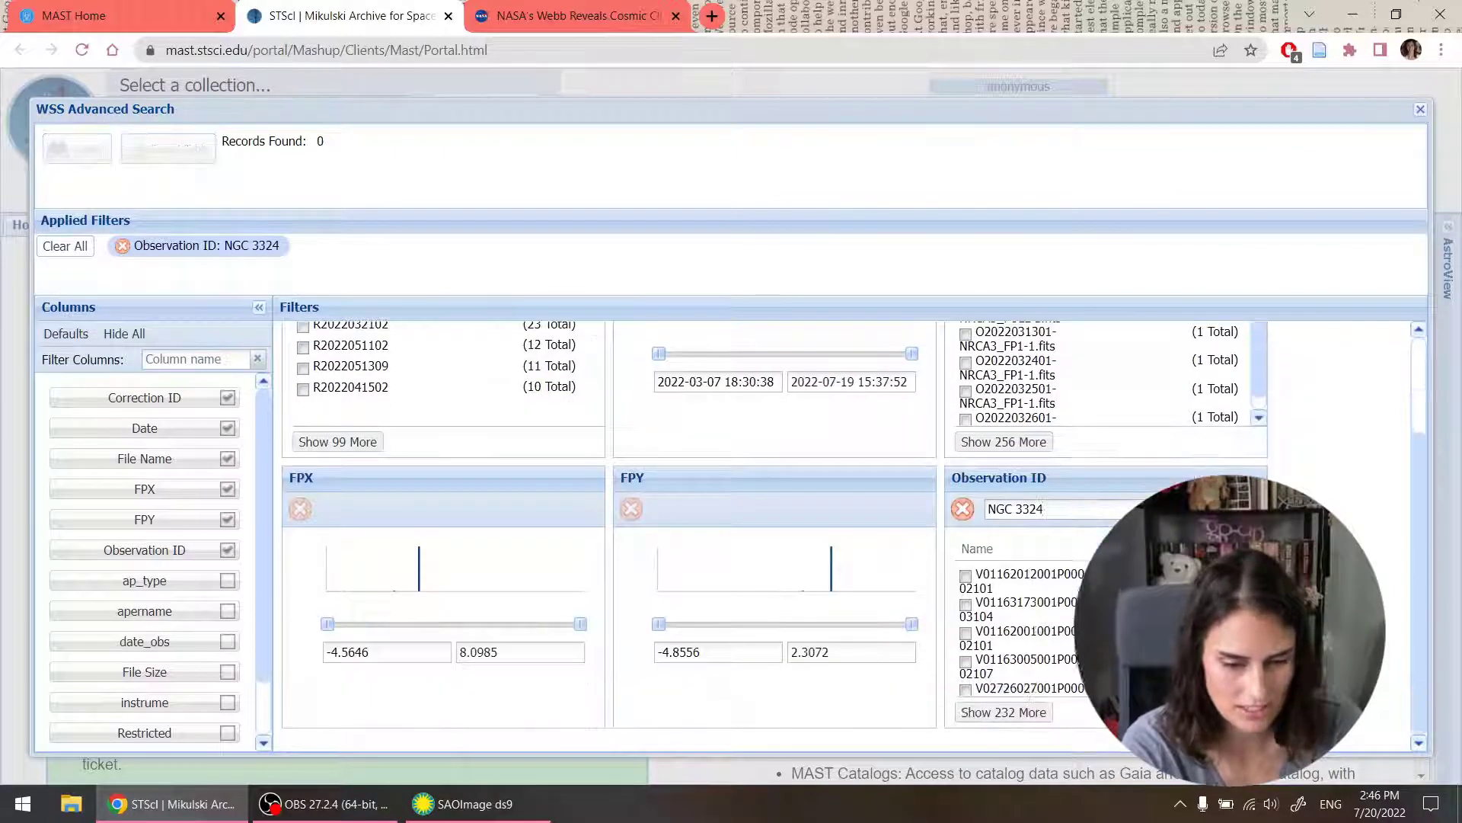
left_click(1003, 712)
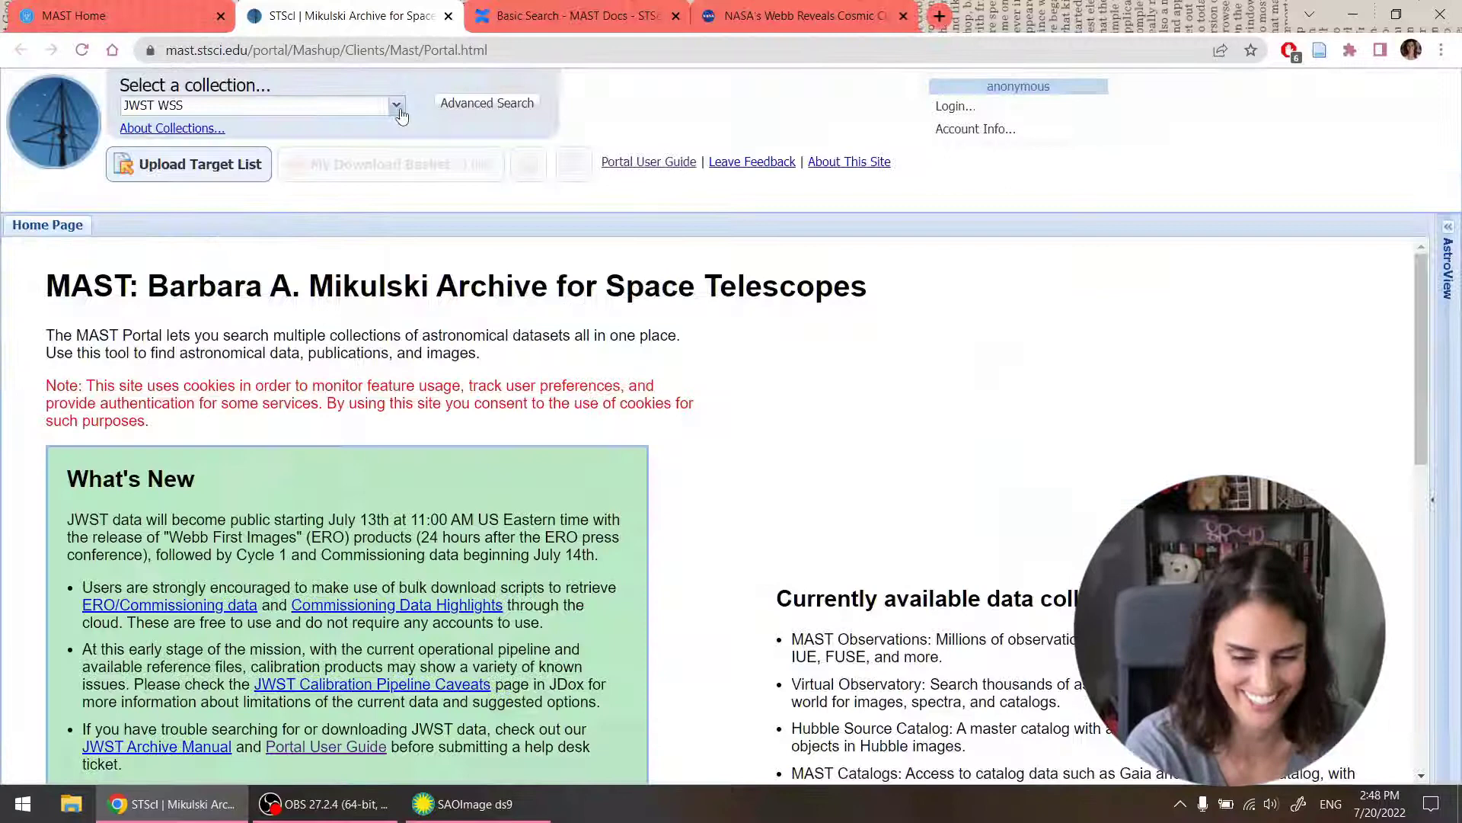
left_click(397, 105)
scroll(276, 272, "up", 1)
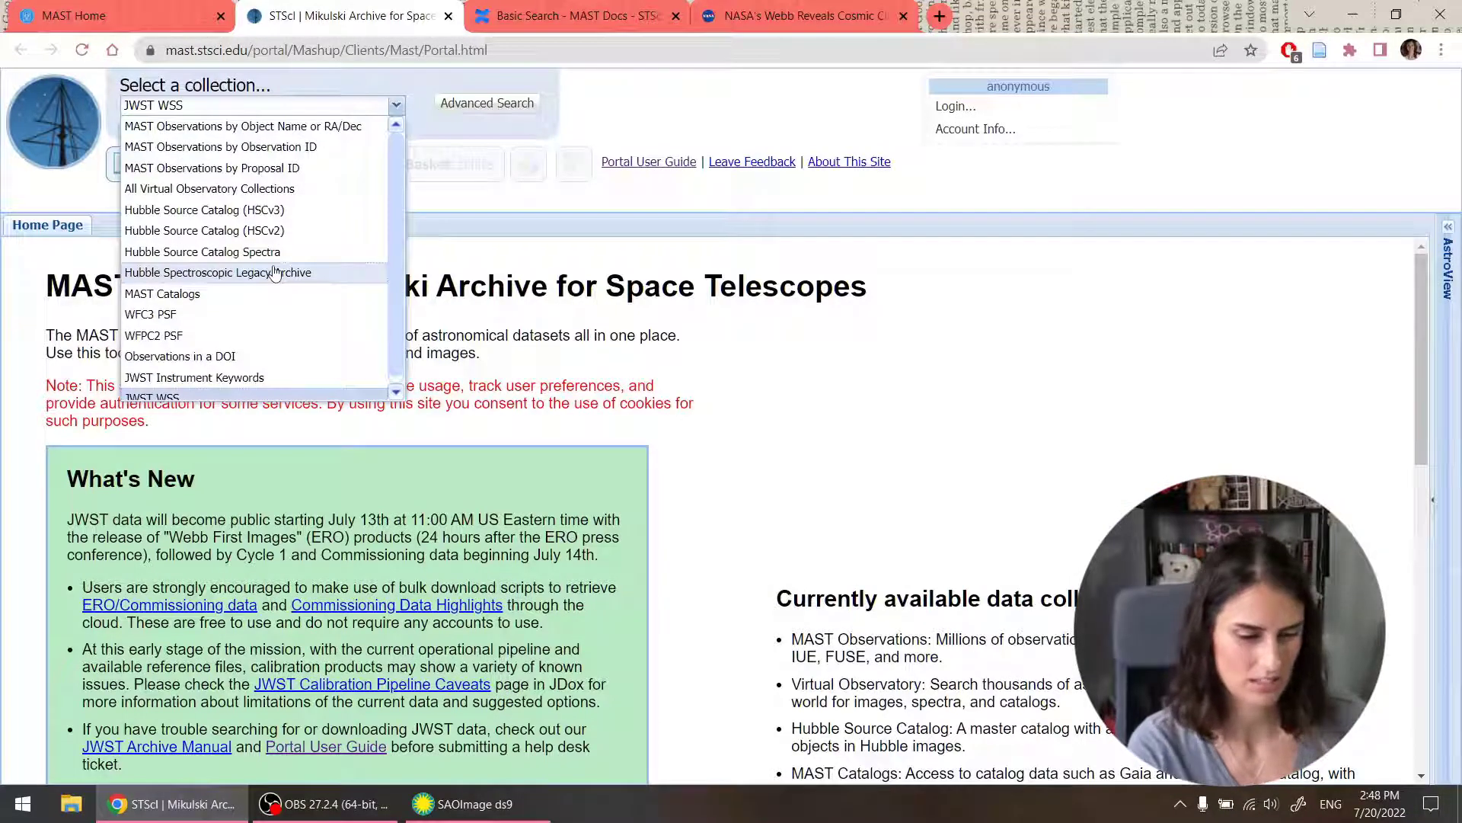
Step: Search observations for target NGC 3324 and filter the results to the JWST mission
left_click(309, 126)
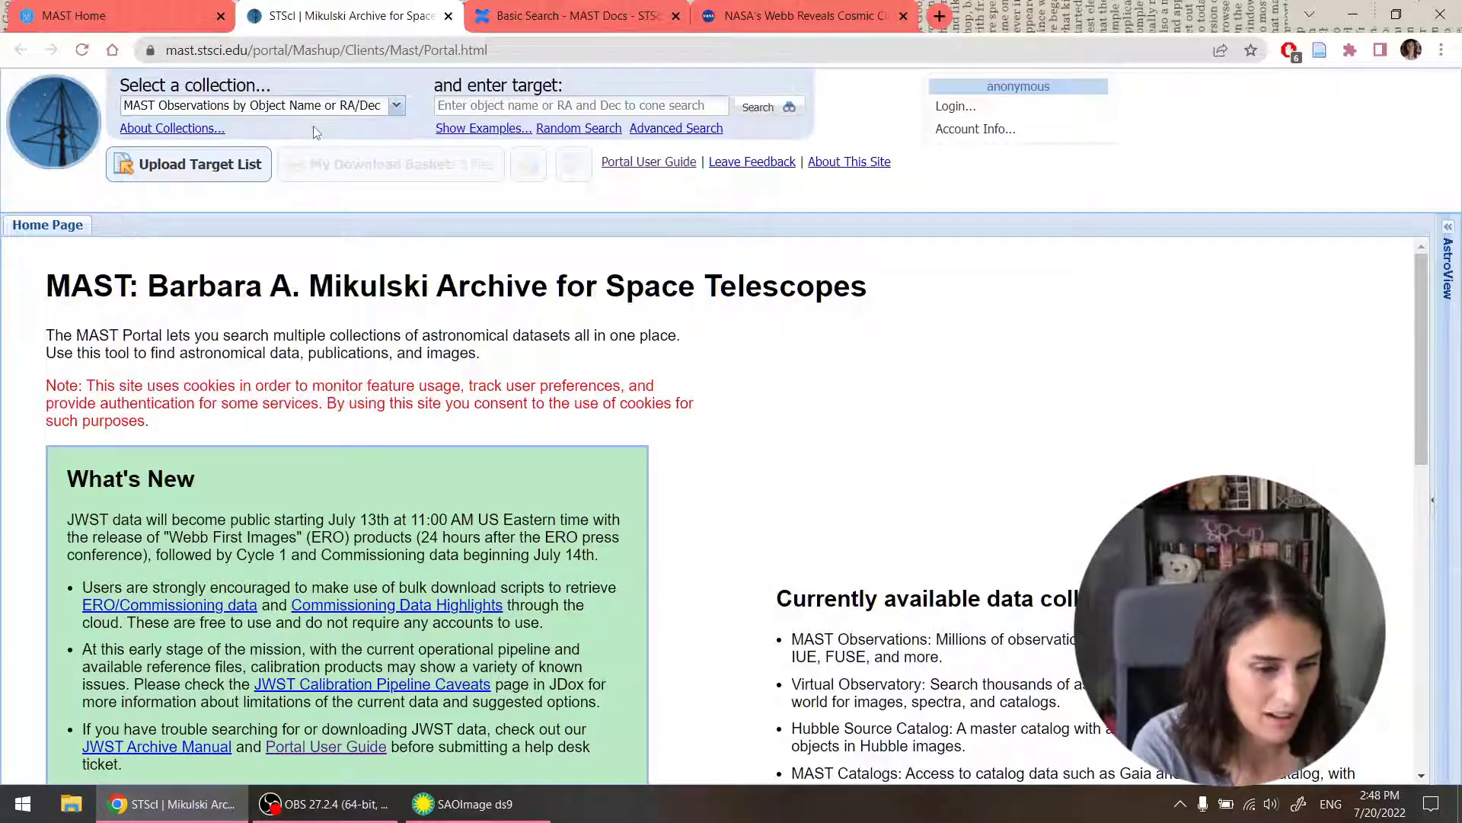
left_click(466, 104)
type("NGC 3324")
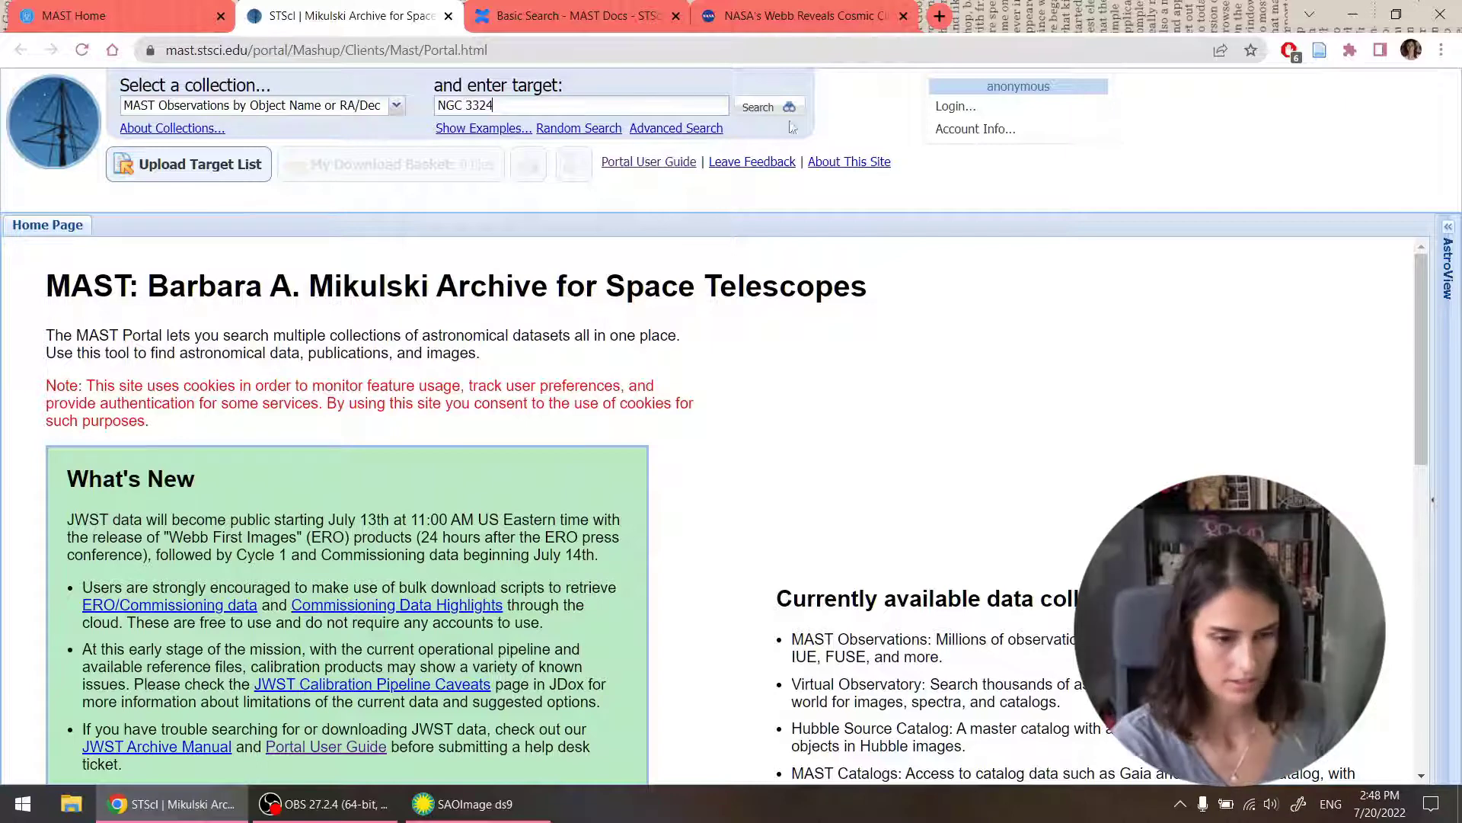
left_click(783, 108)
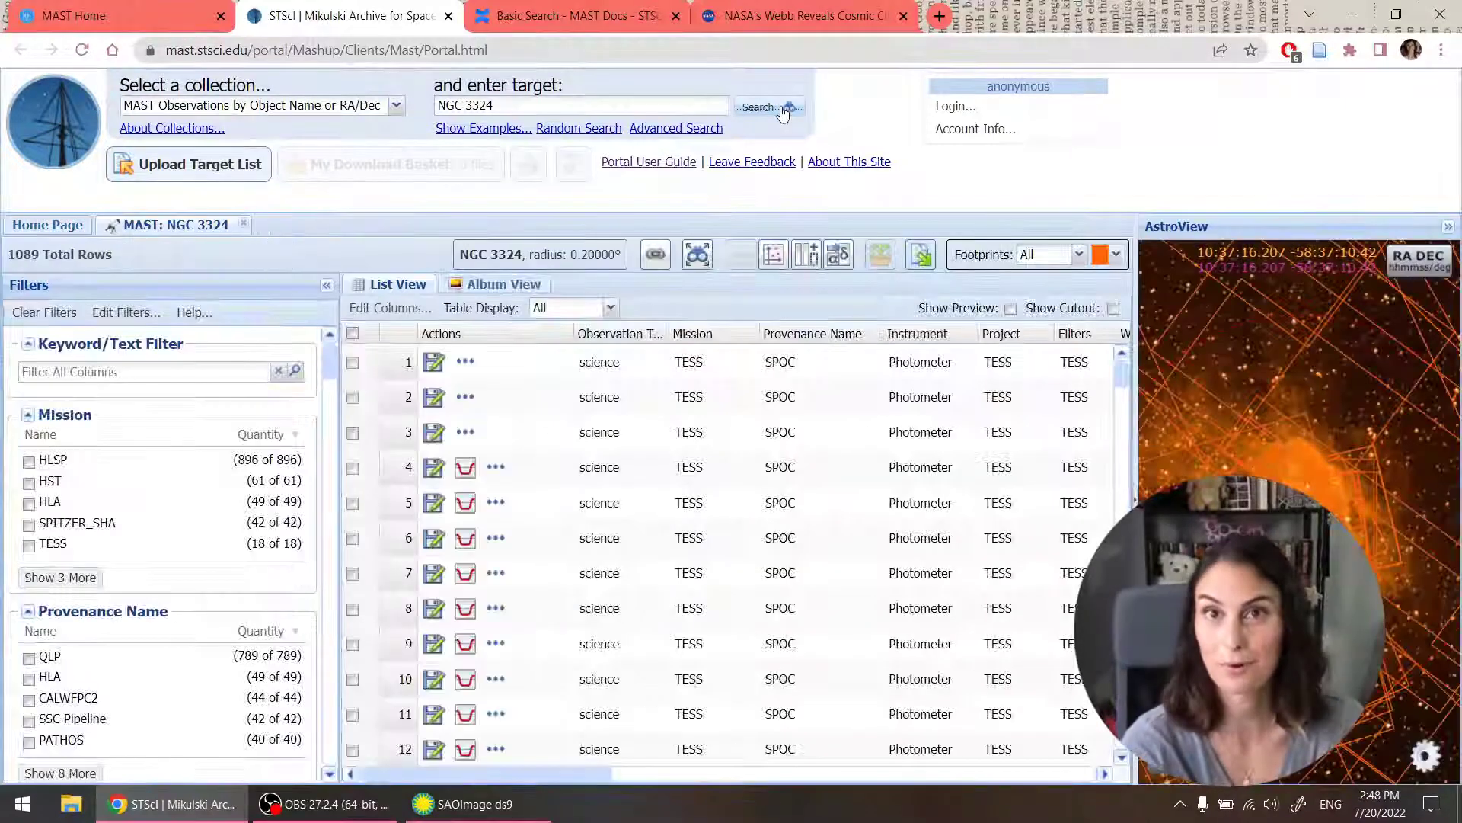
scroll(183, 449, "down", 1)
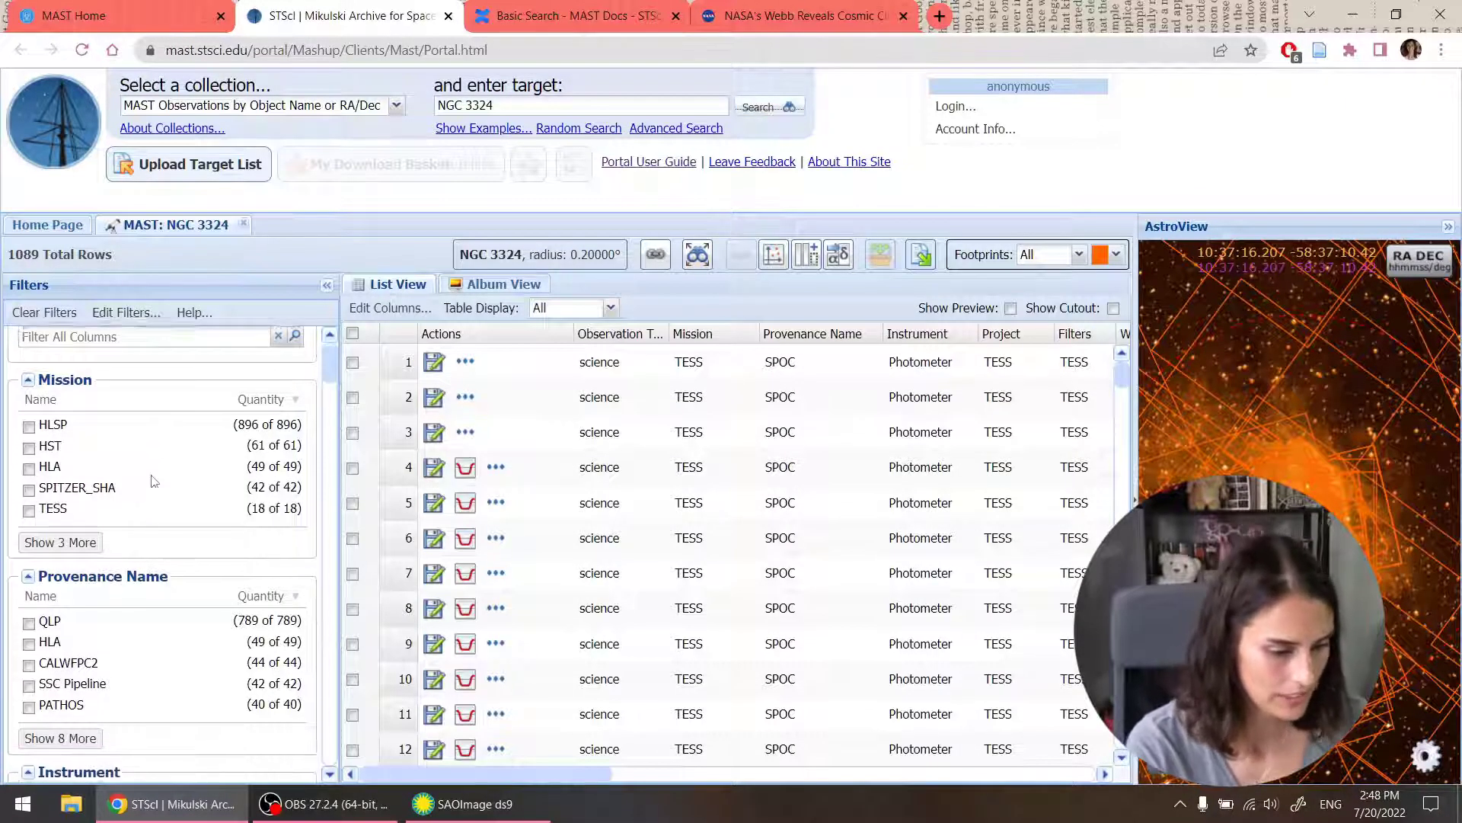
left_click(93, 533)
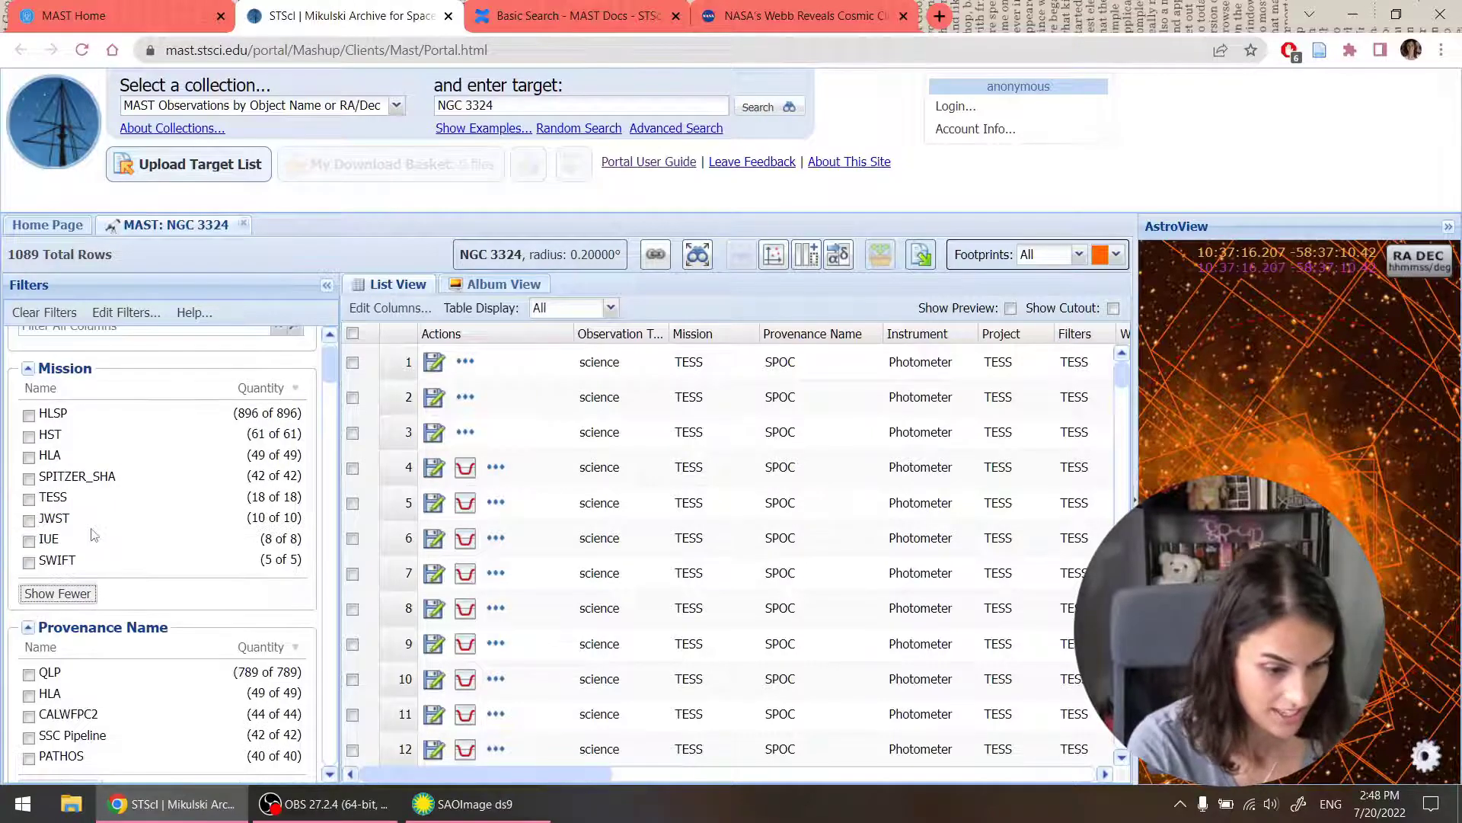
left_click(29, 521)
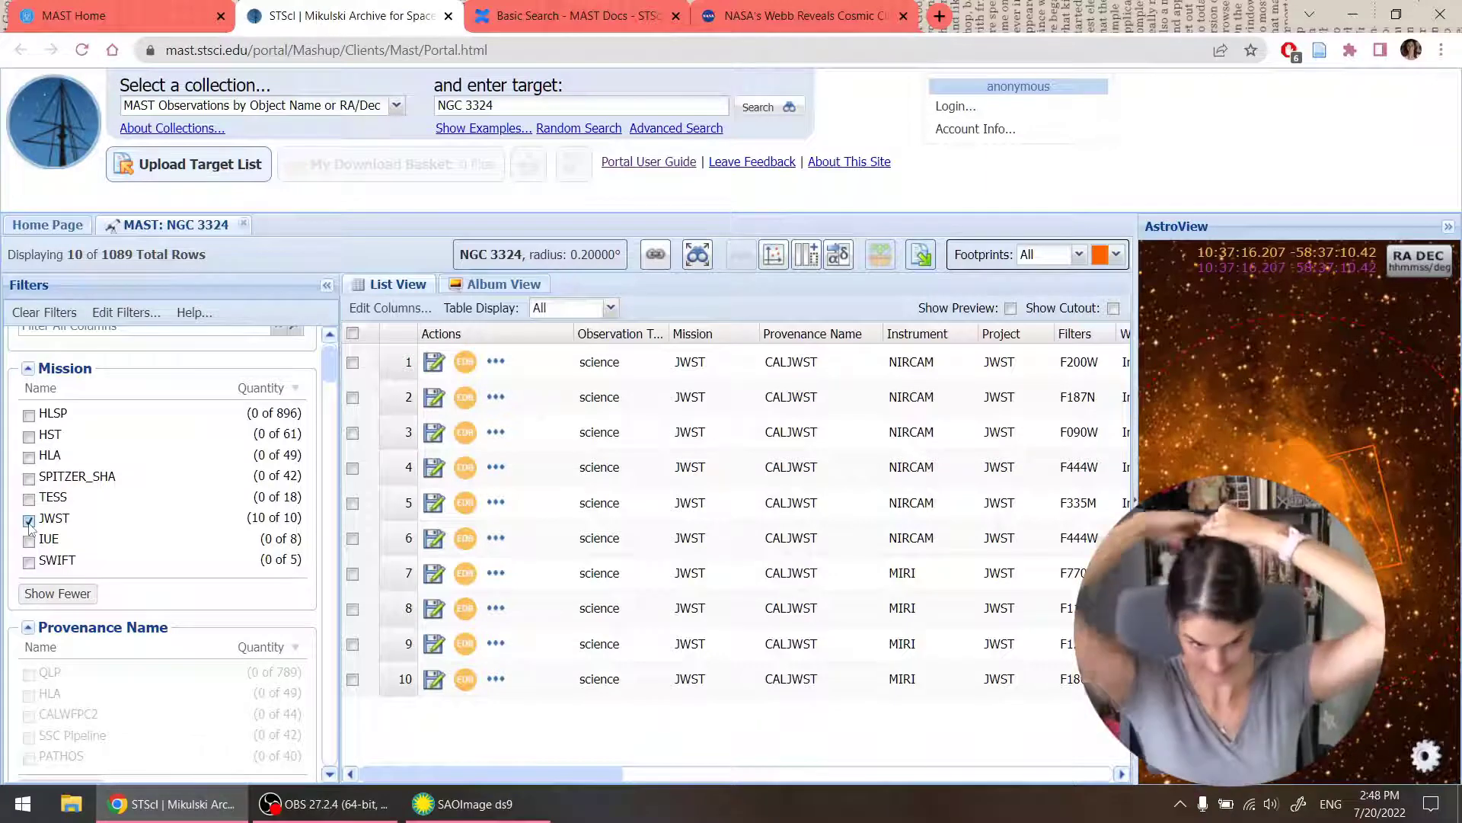
Step: Download the data products of the five NIRCam observations as zip files
left_click_drag(512, 774, 602, 774)
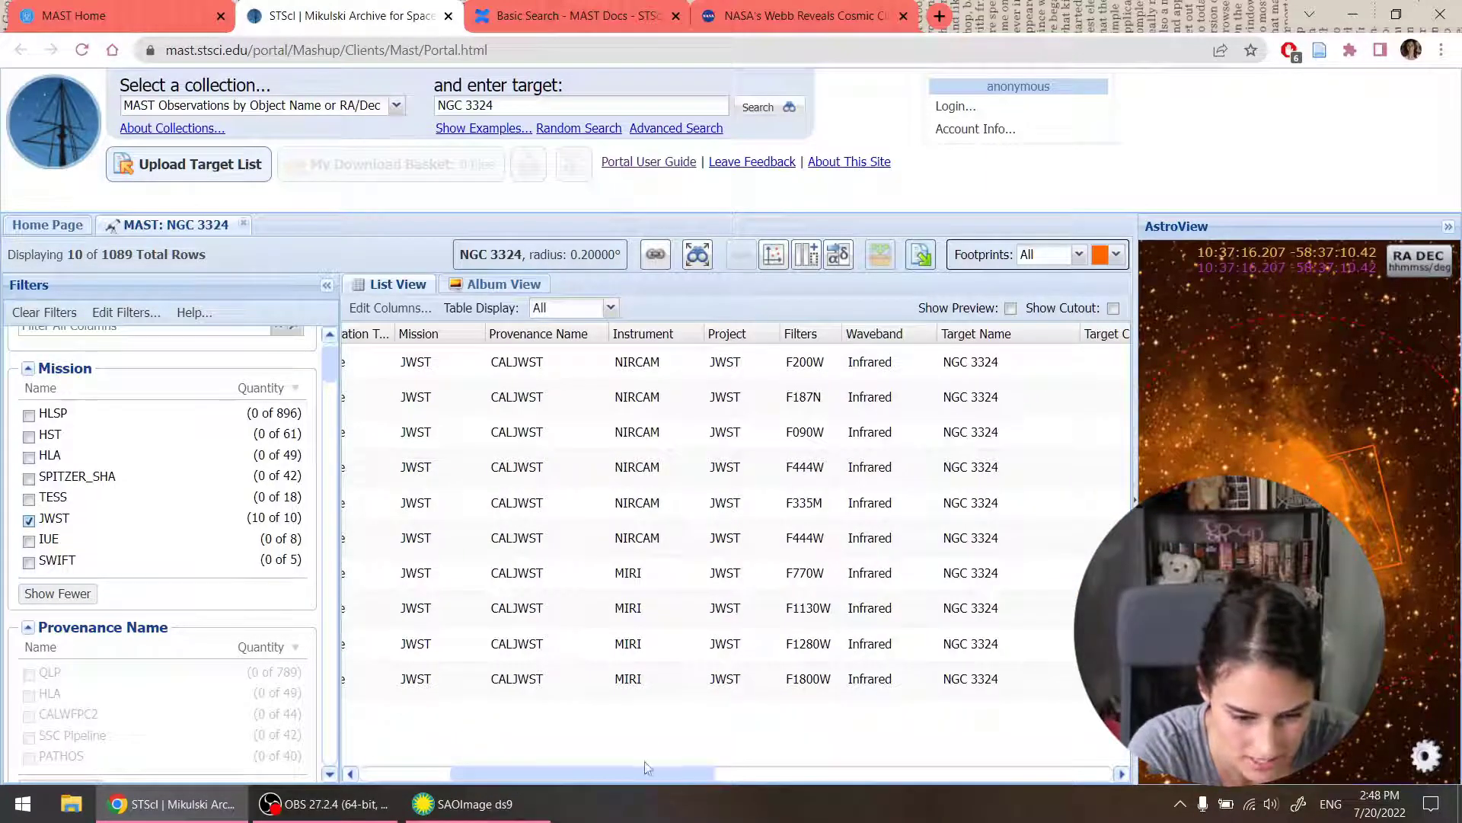
left_click_drag(636, 780, 558, 782)
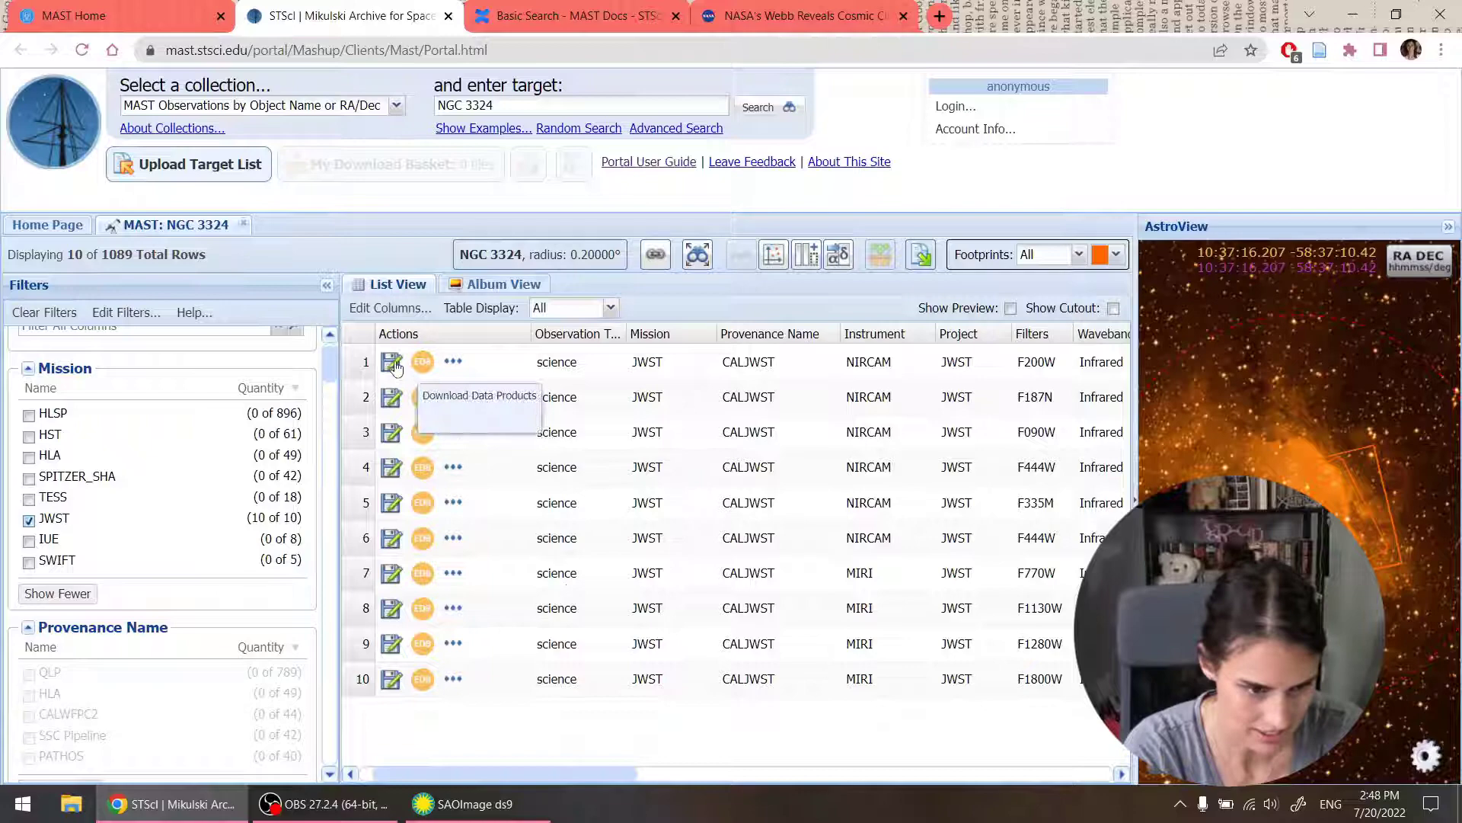
left_click(391, 397)
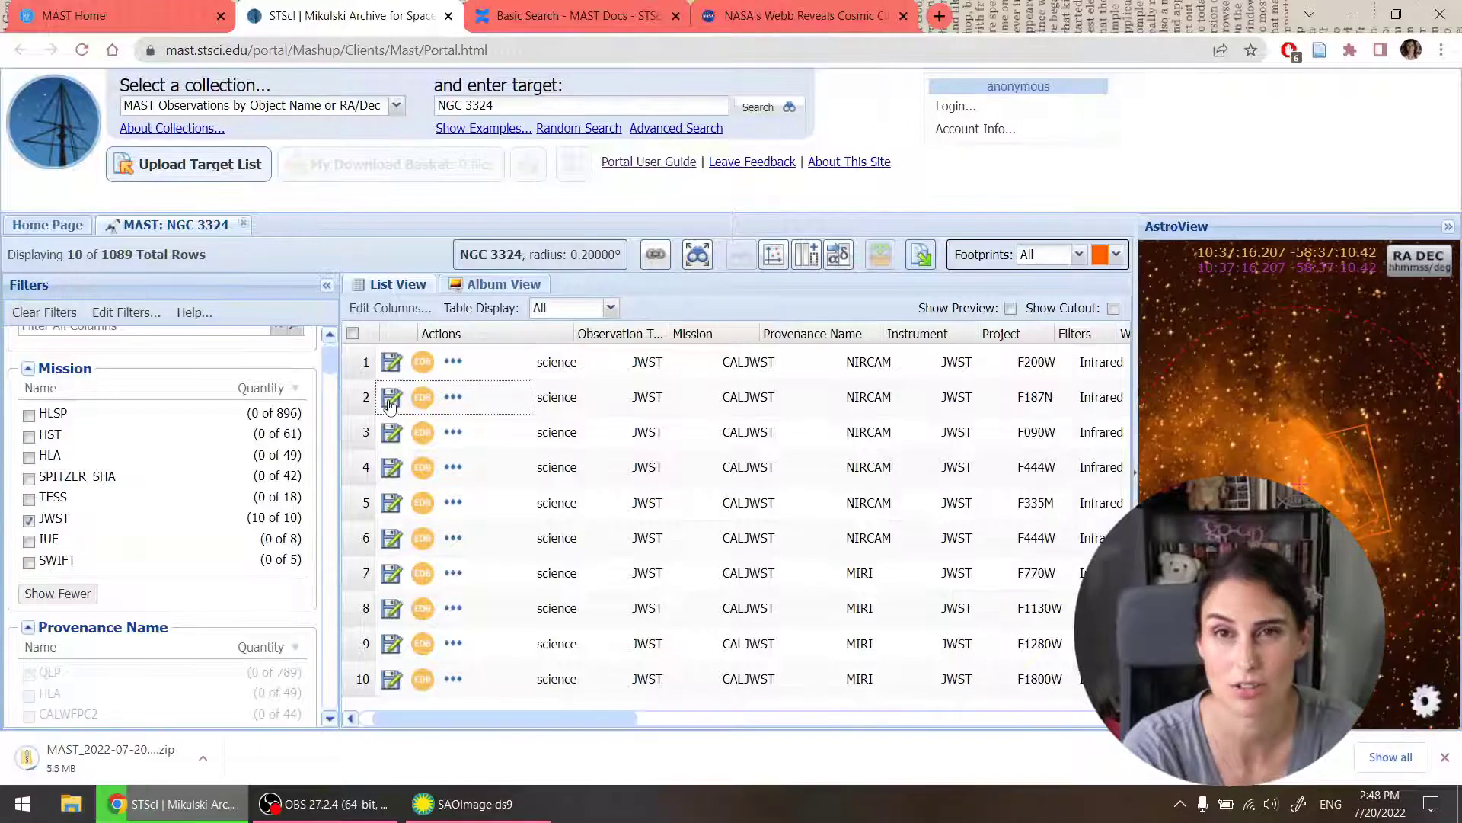
left_click(391, 432)
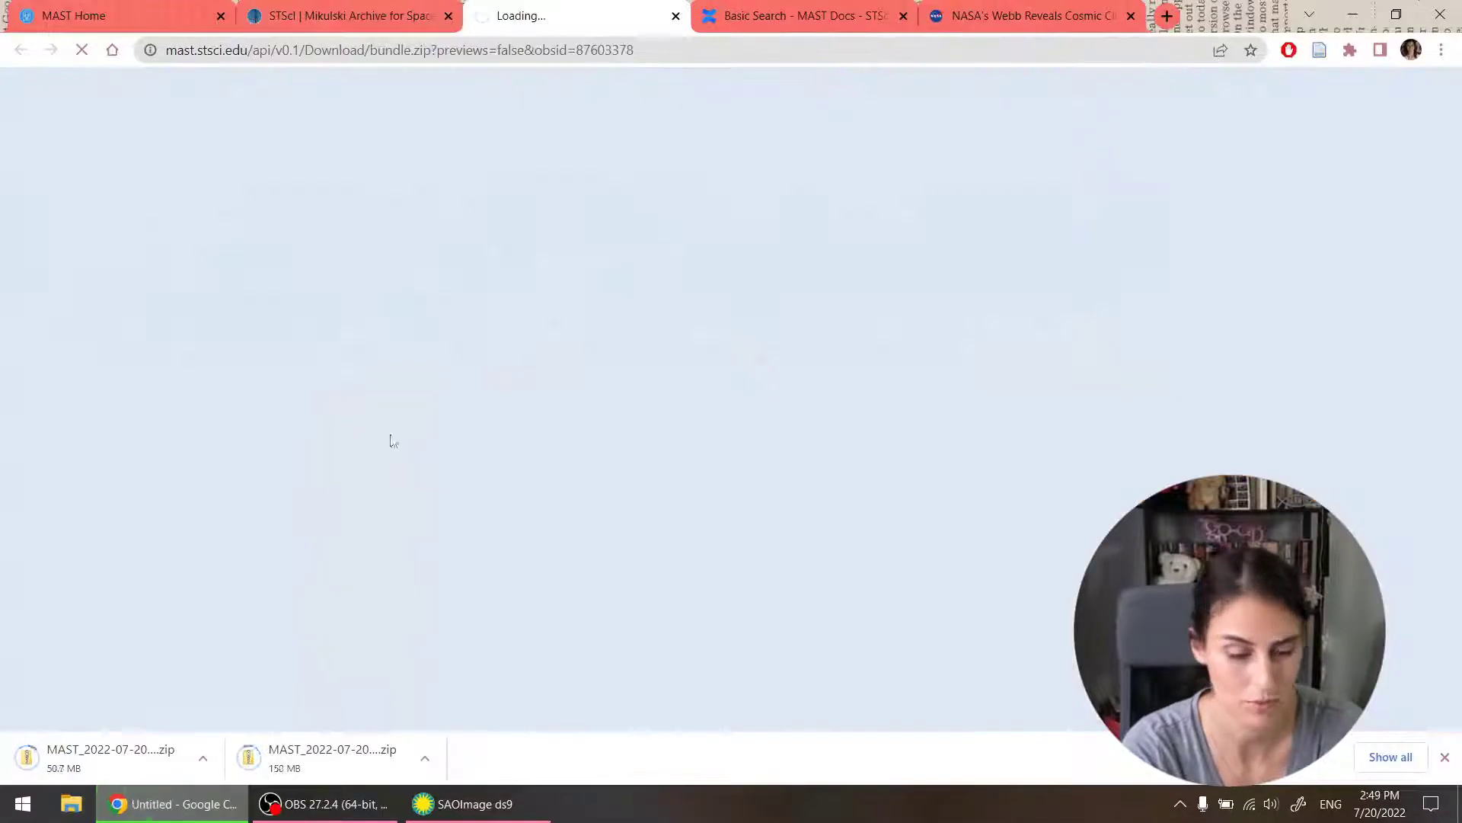
left_click(390, 467)
left_click(391, 503)
left_click(391, 537)
left_click(675, 16)
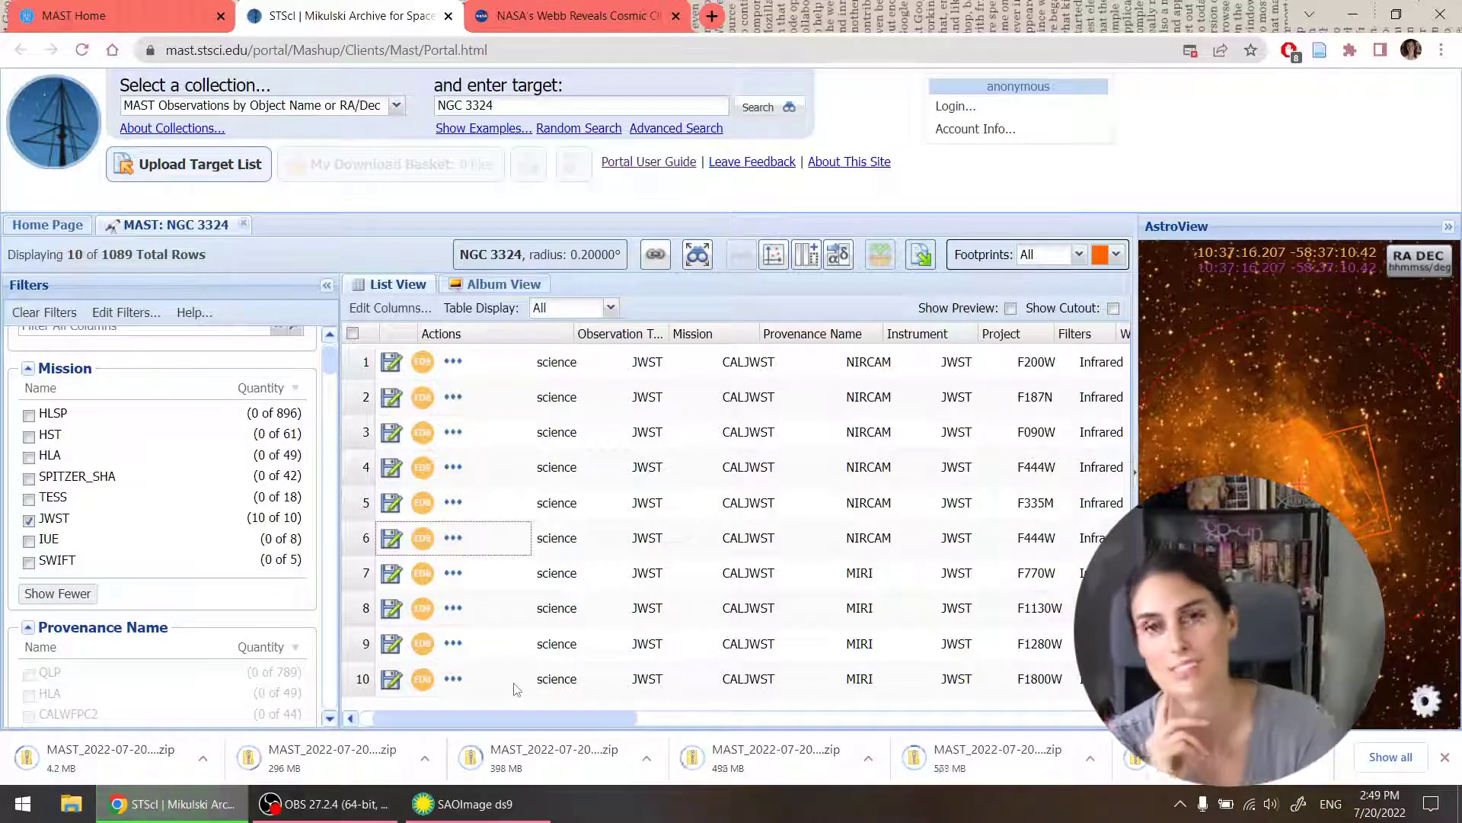
Step: Open the Downloads folder in File Explorer to check the downloaded MAST archives
left_click(454, 362)
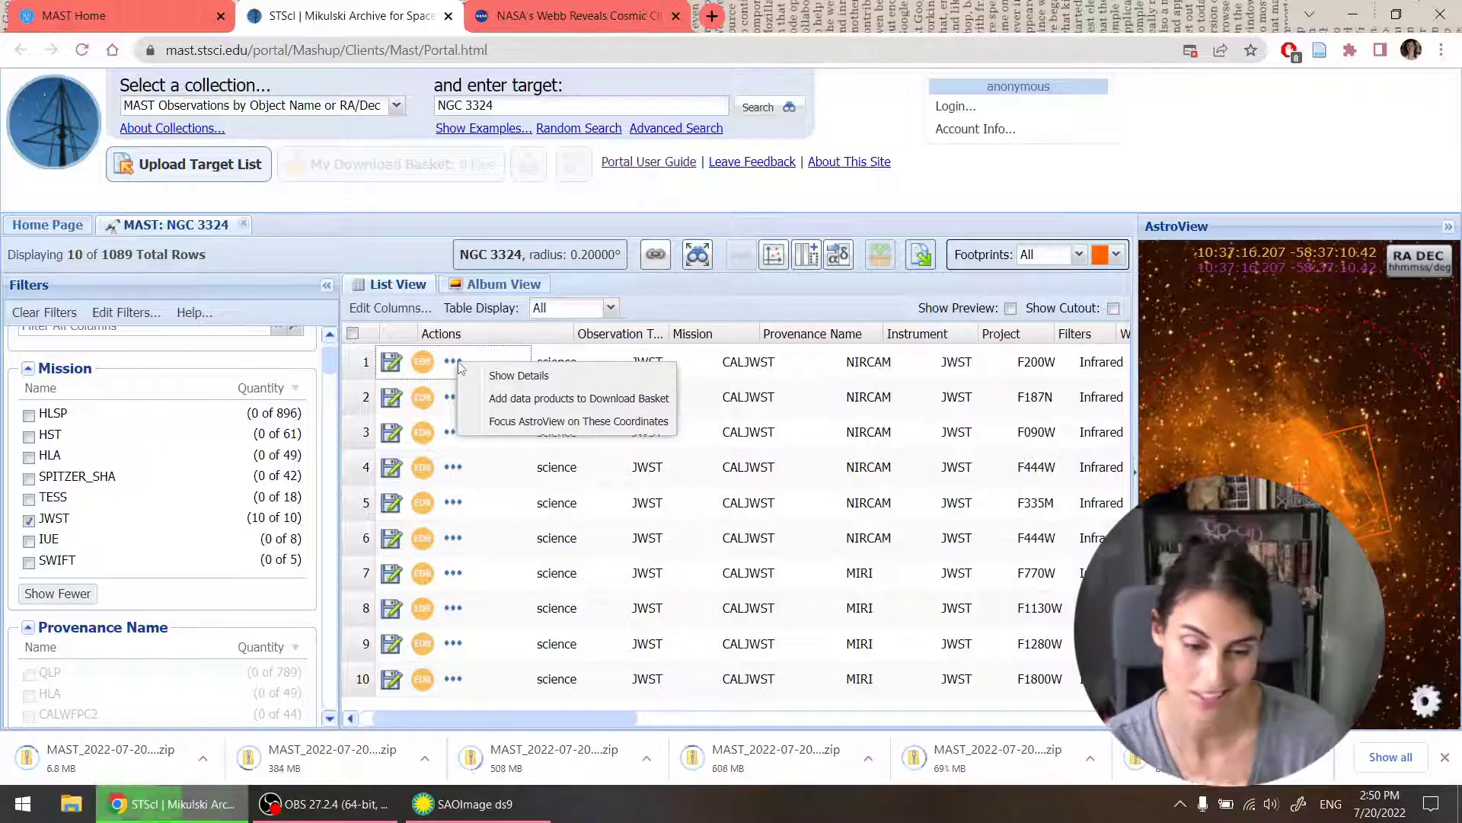
key("super+e")
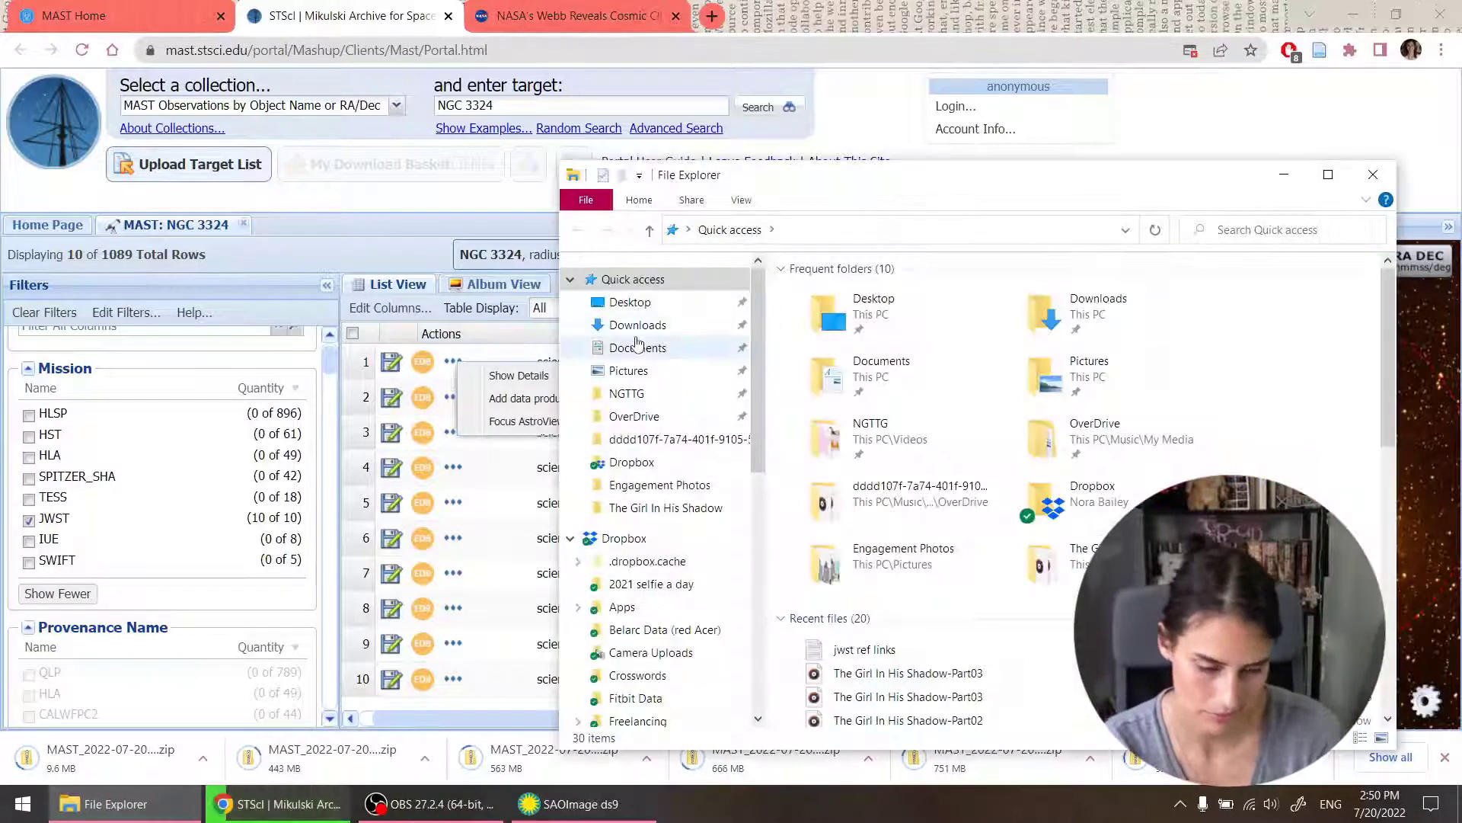
left_click(637, 324)
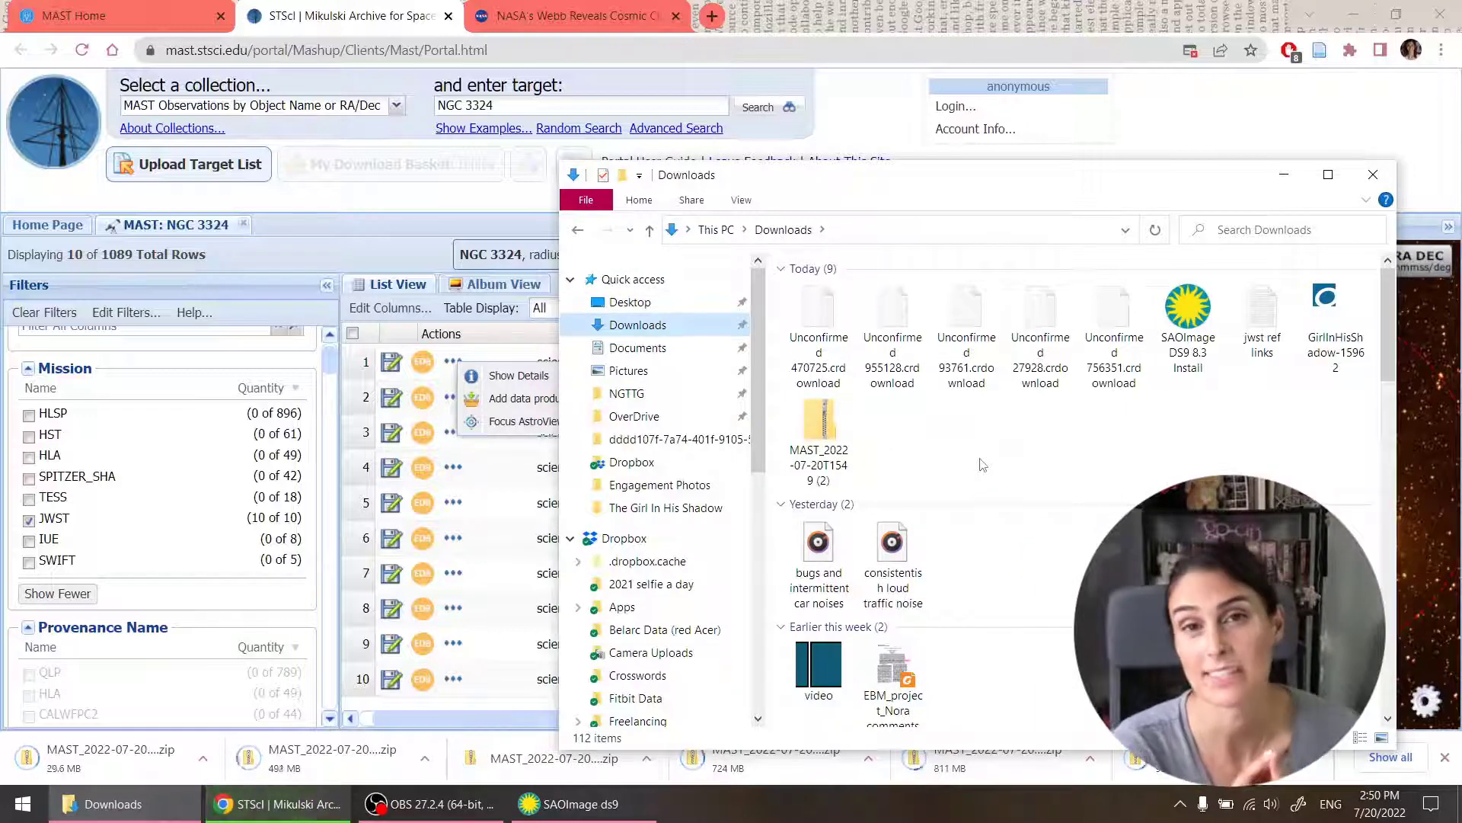
left_click(380, 7)
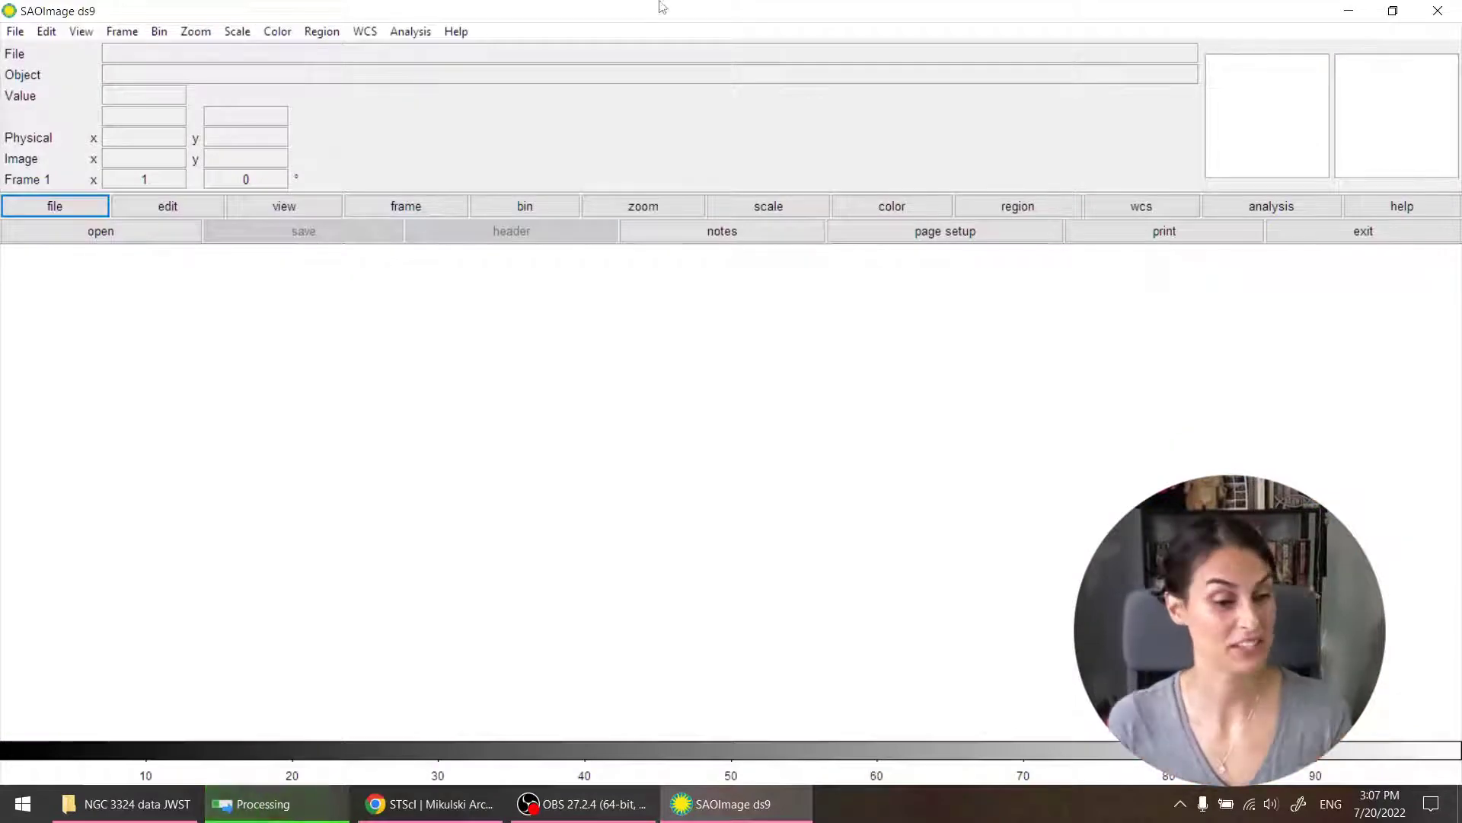
Step: Open the NIRCam file jw02731-o001_t017_nircam_clear-f090w_i2d.fits in ds9
left_click(14, 31)
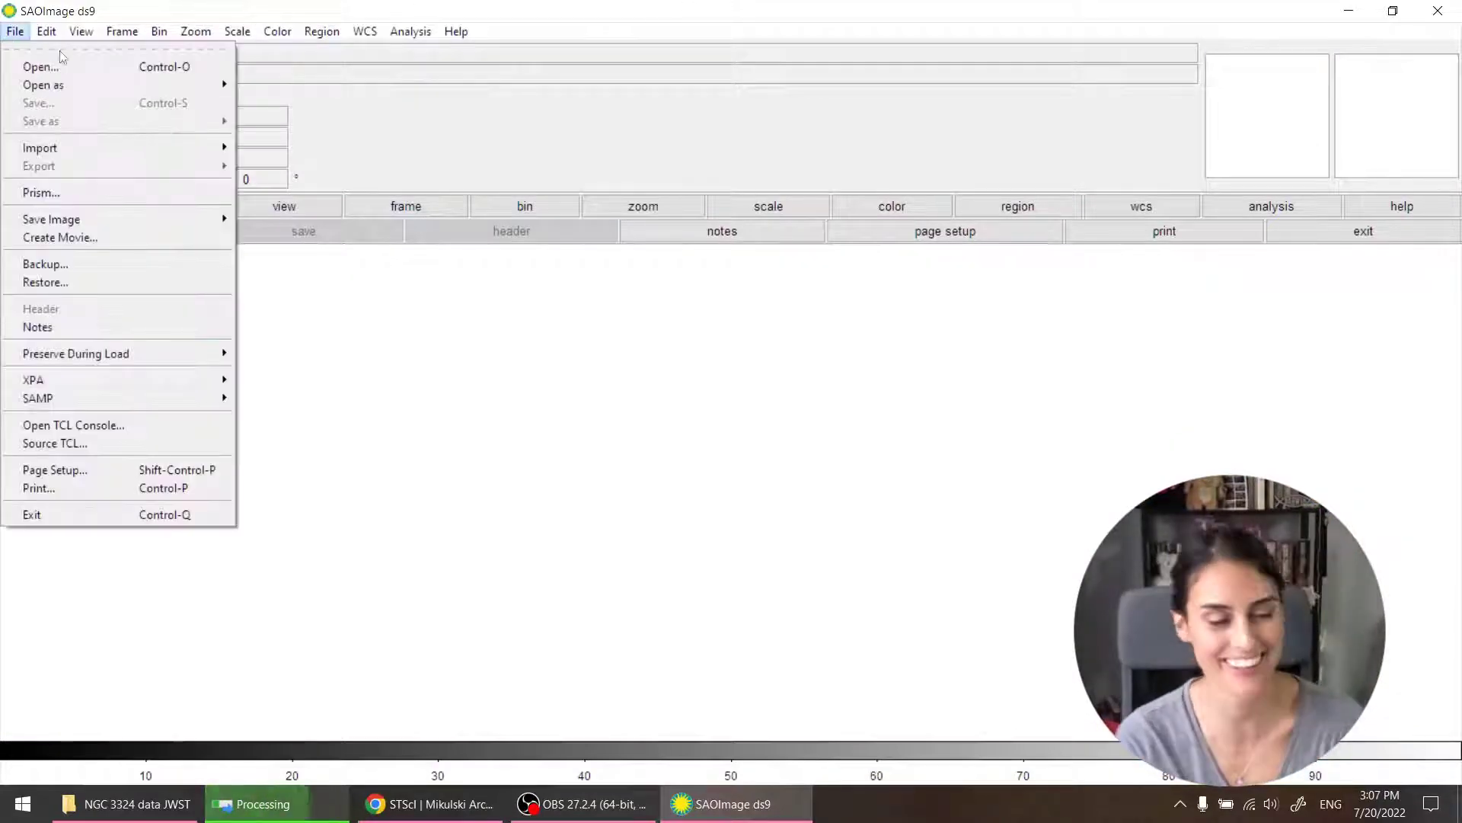
left_click(63, 75)
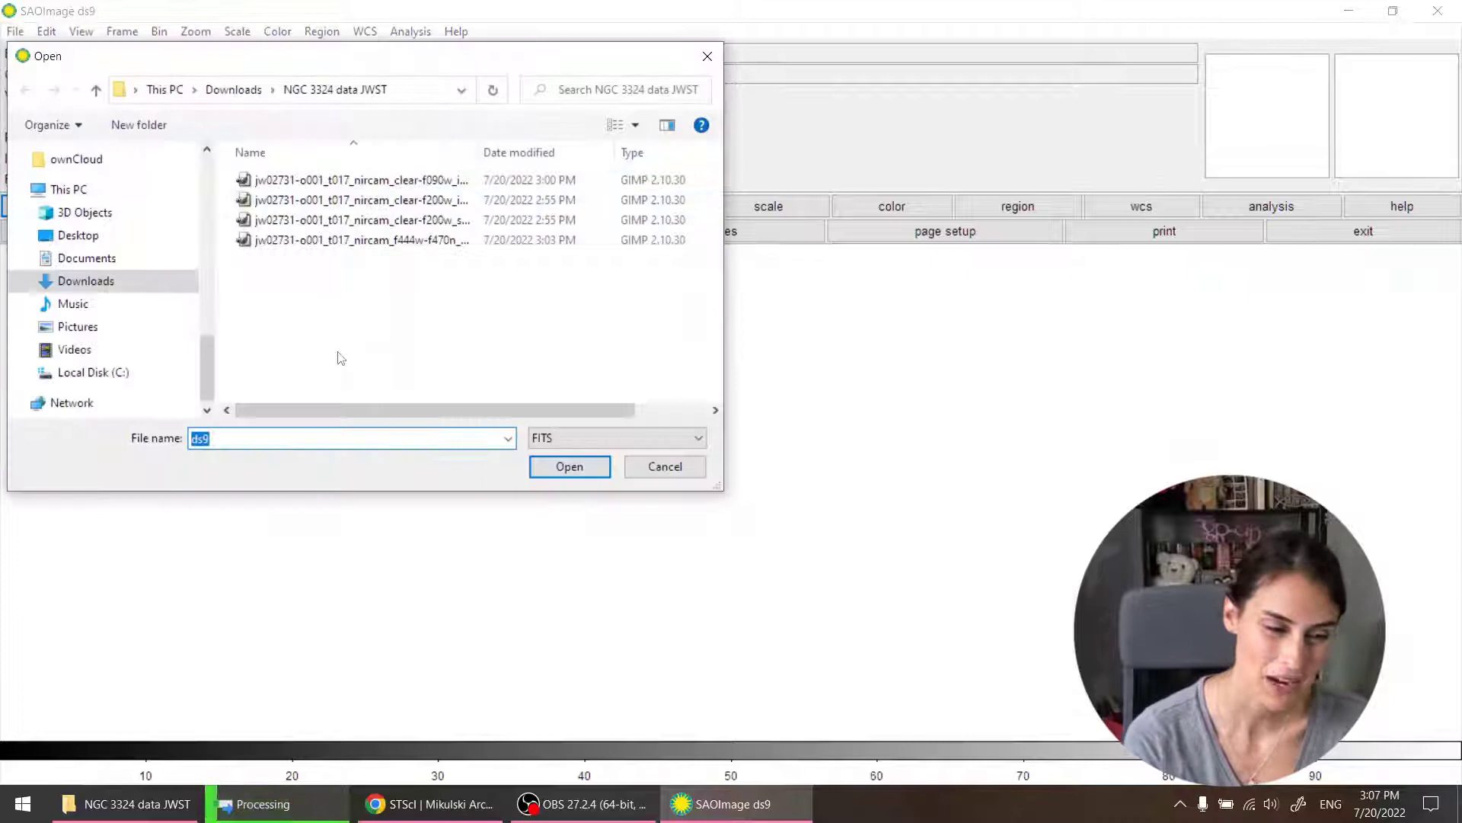
left_click(421, 186)
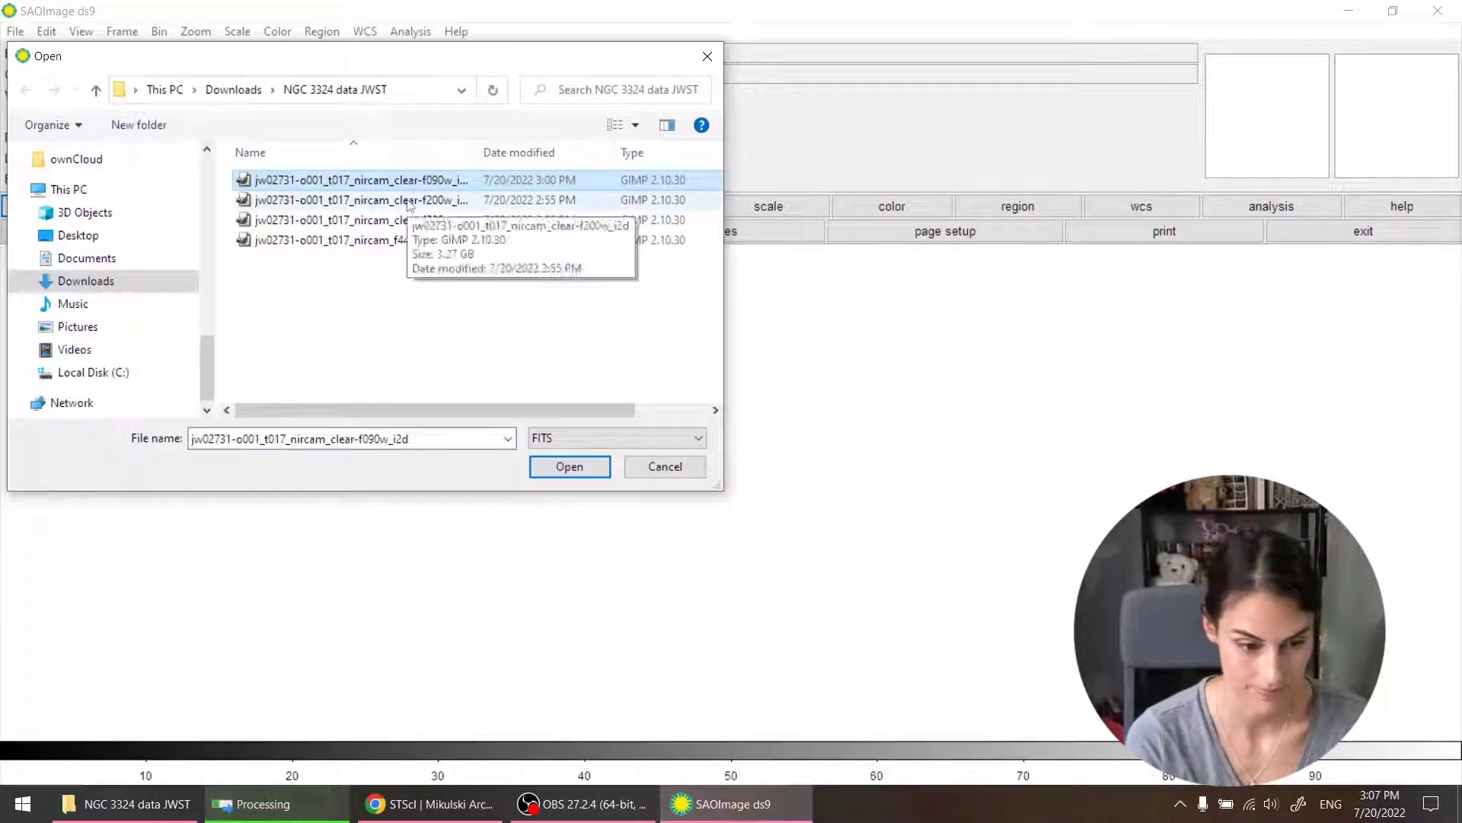
left_click(549, 474)
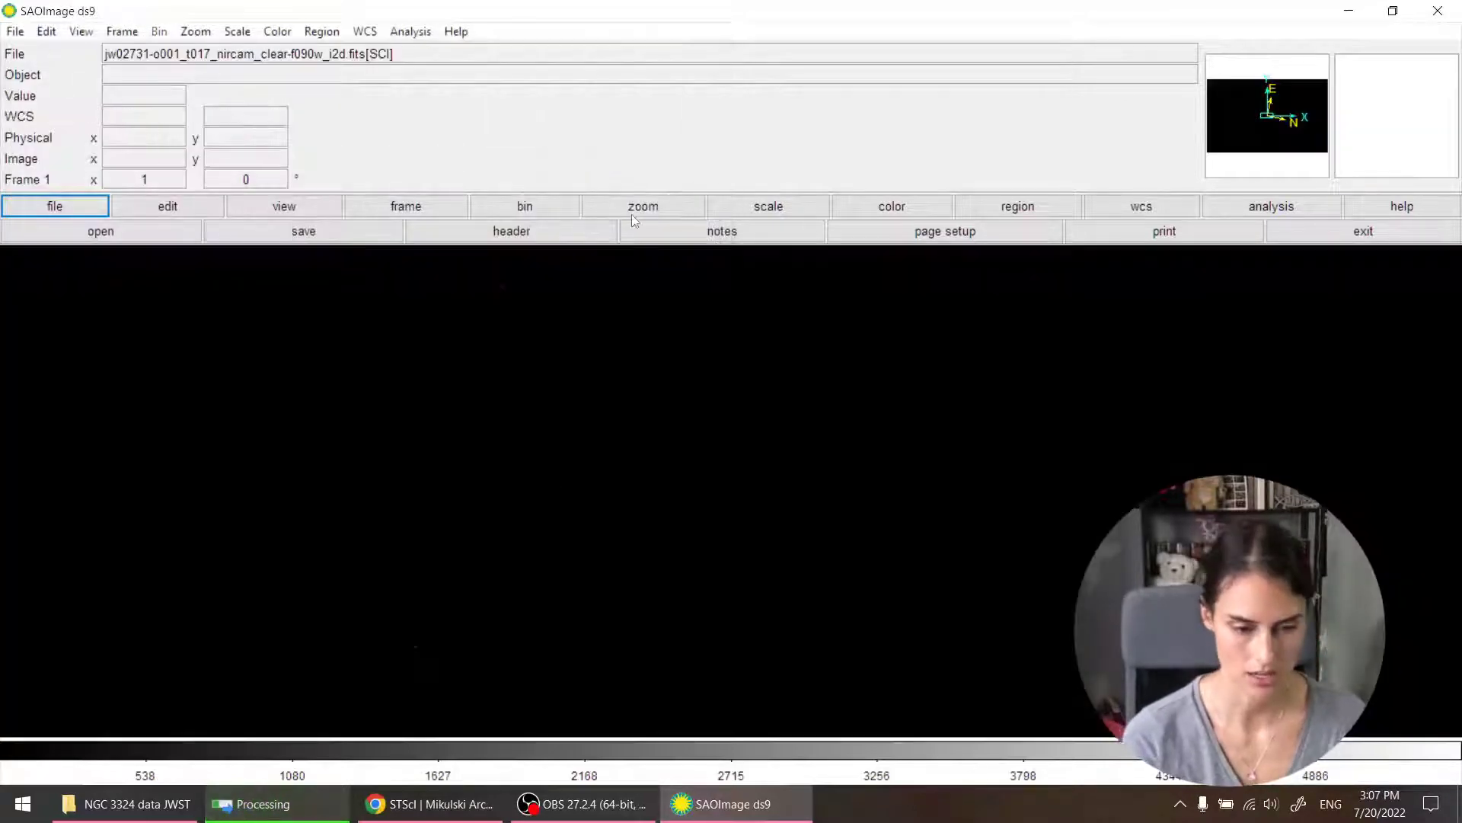
Step: Zoom the F090W image to fit the window and switch to log scaling
left_click(640, 207)
left_click(812, 237)
left_click(708, 233)
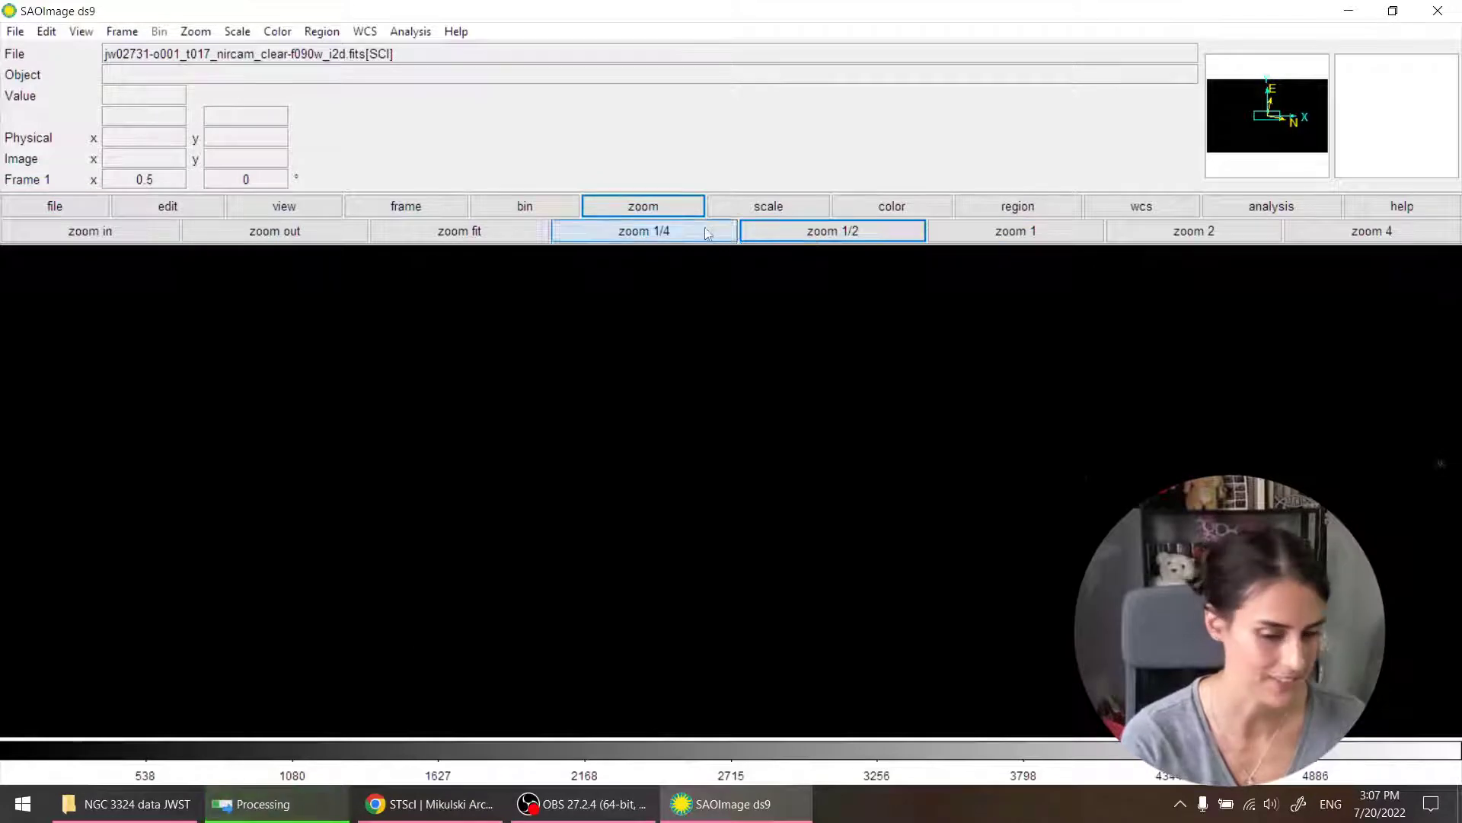
left_click(442, 241)
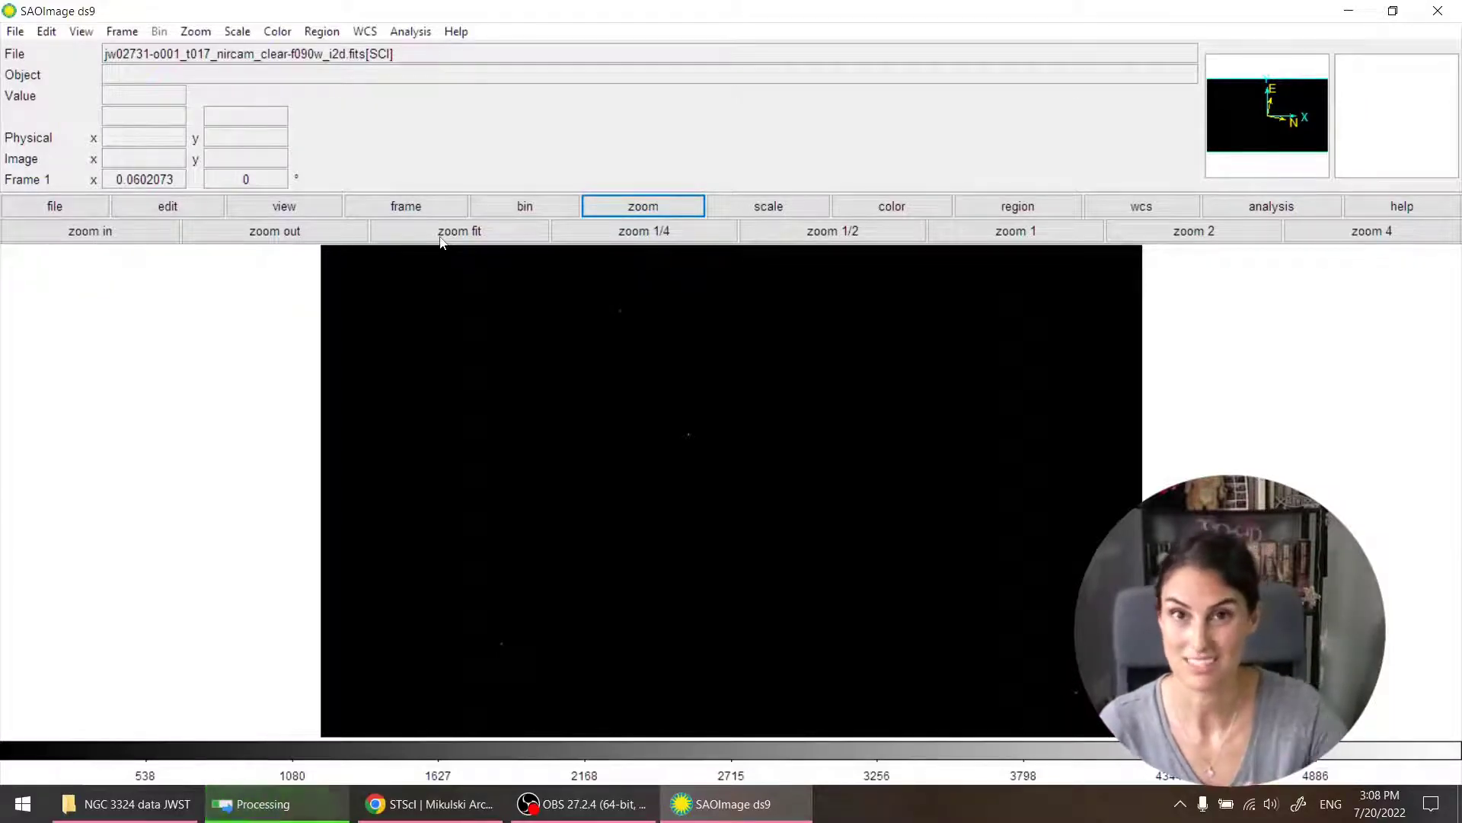
left_click(802, 201)
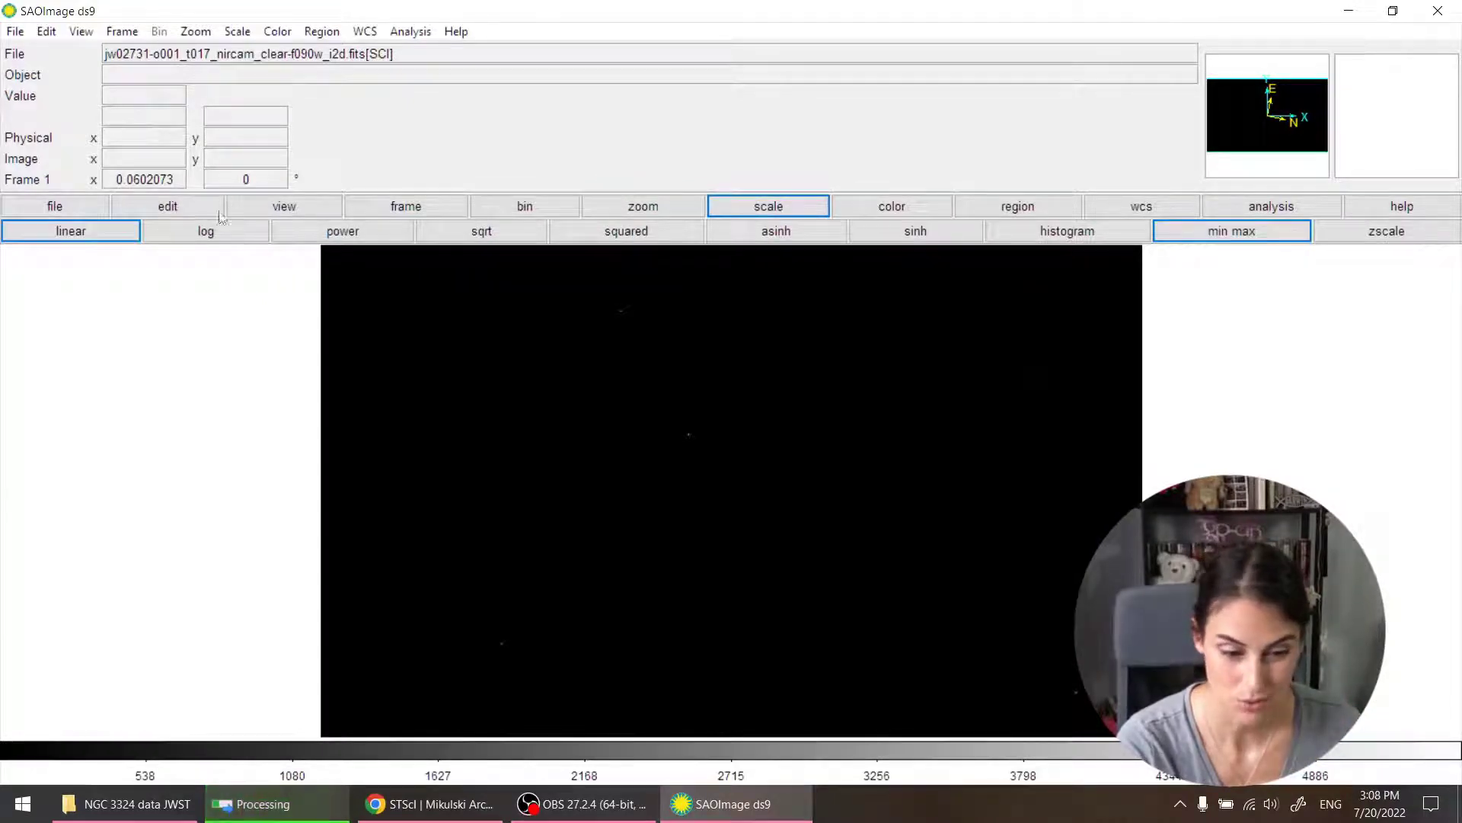
left_click(207, 231)
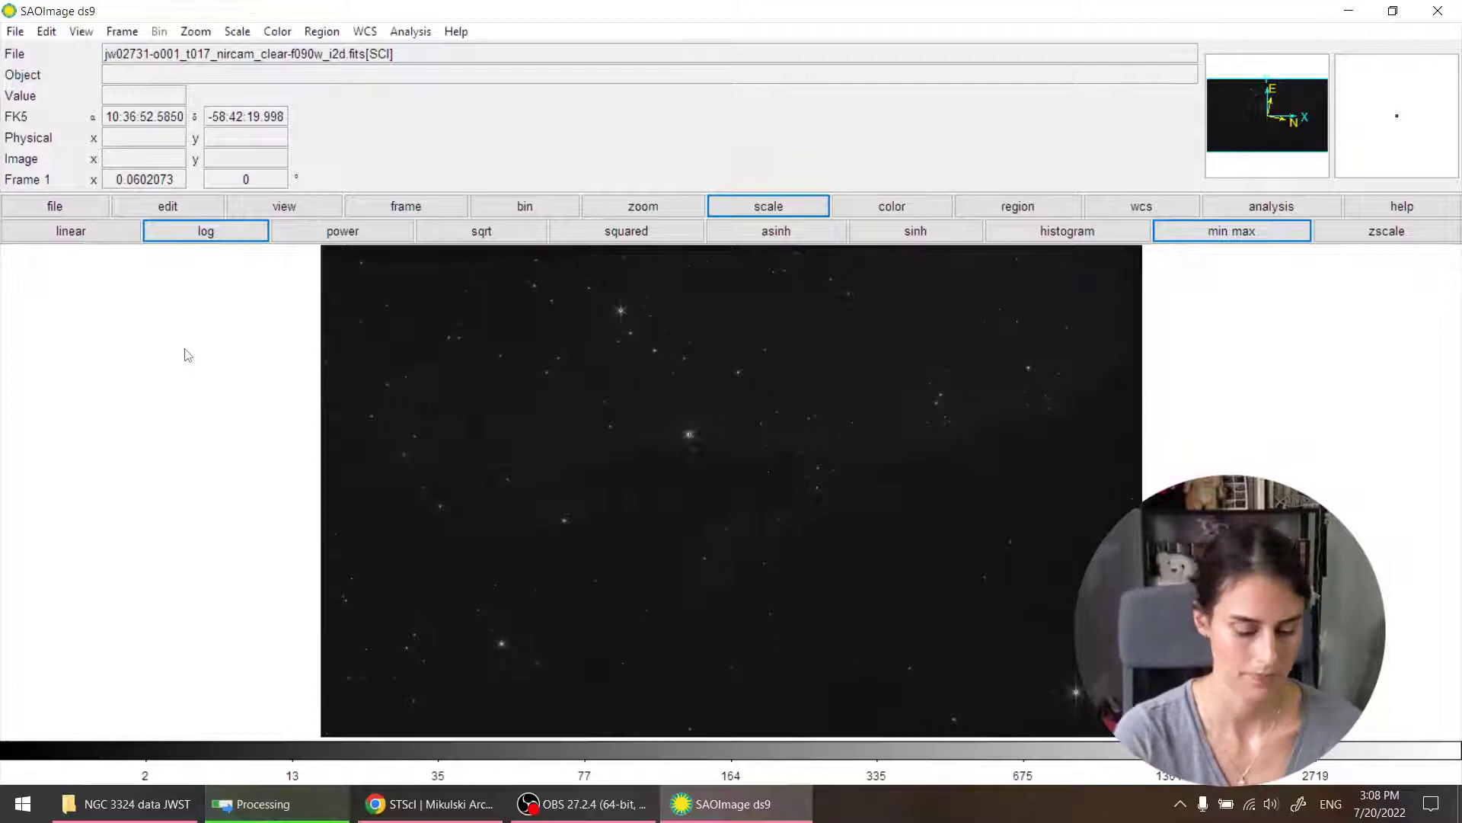
Step: Try the blue colour map on the image, then revert to grey
left_click(277, 31)
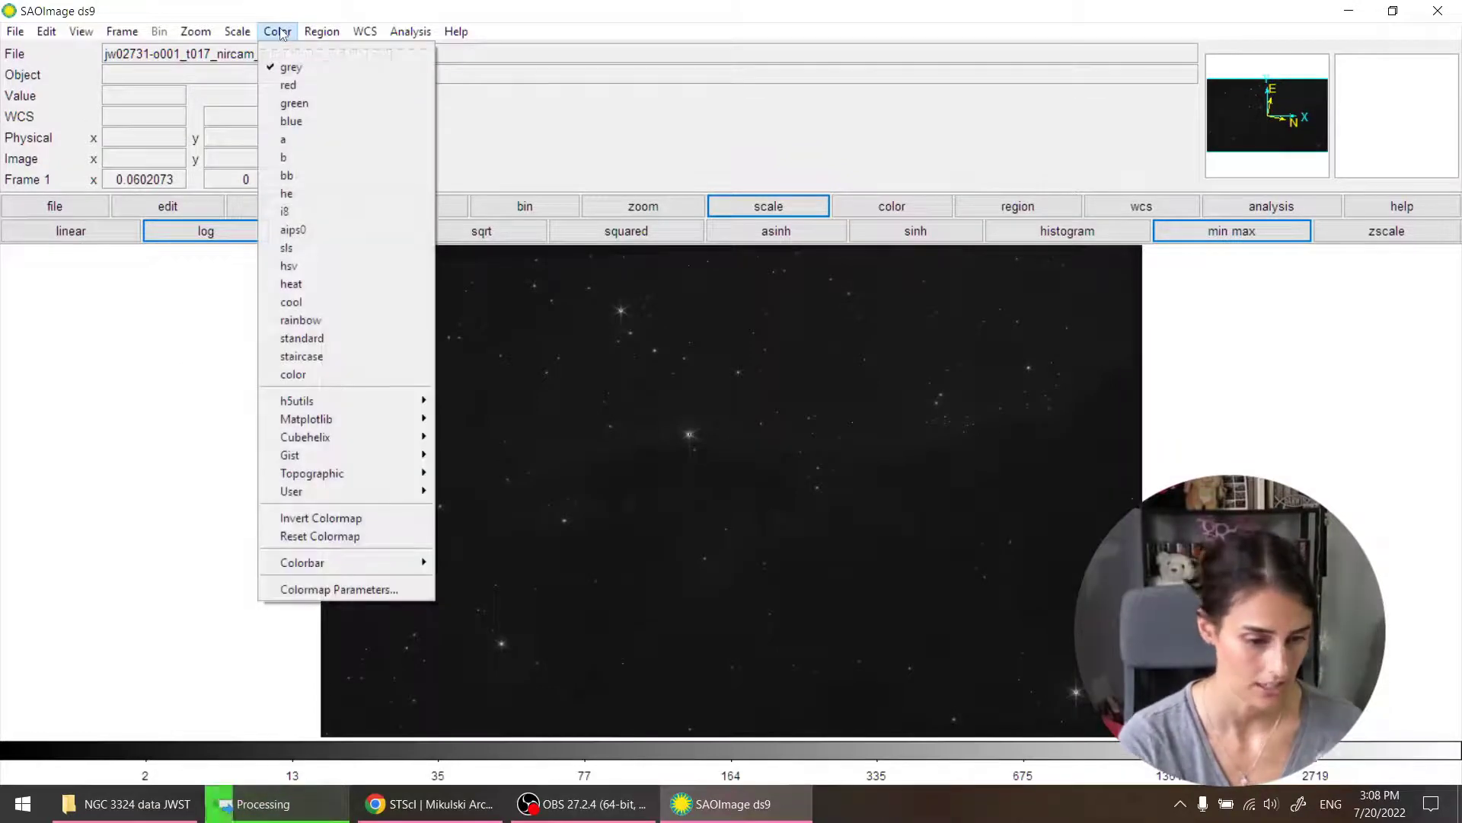
left_click(288, 124)
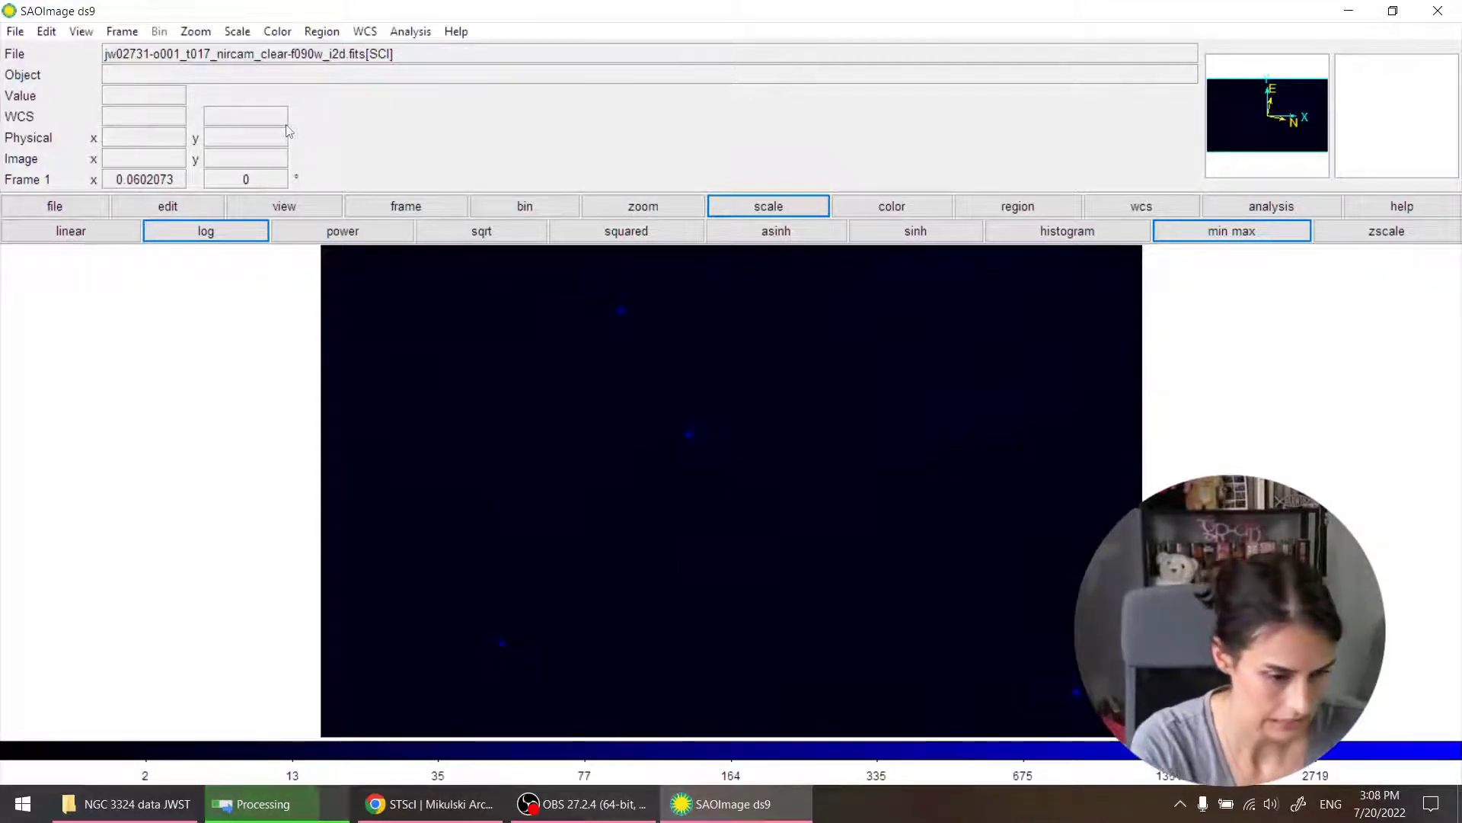
left_click(277, 31)
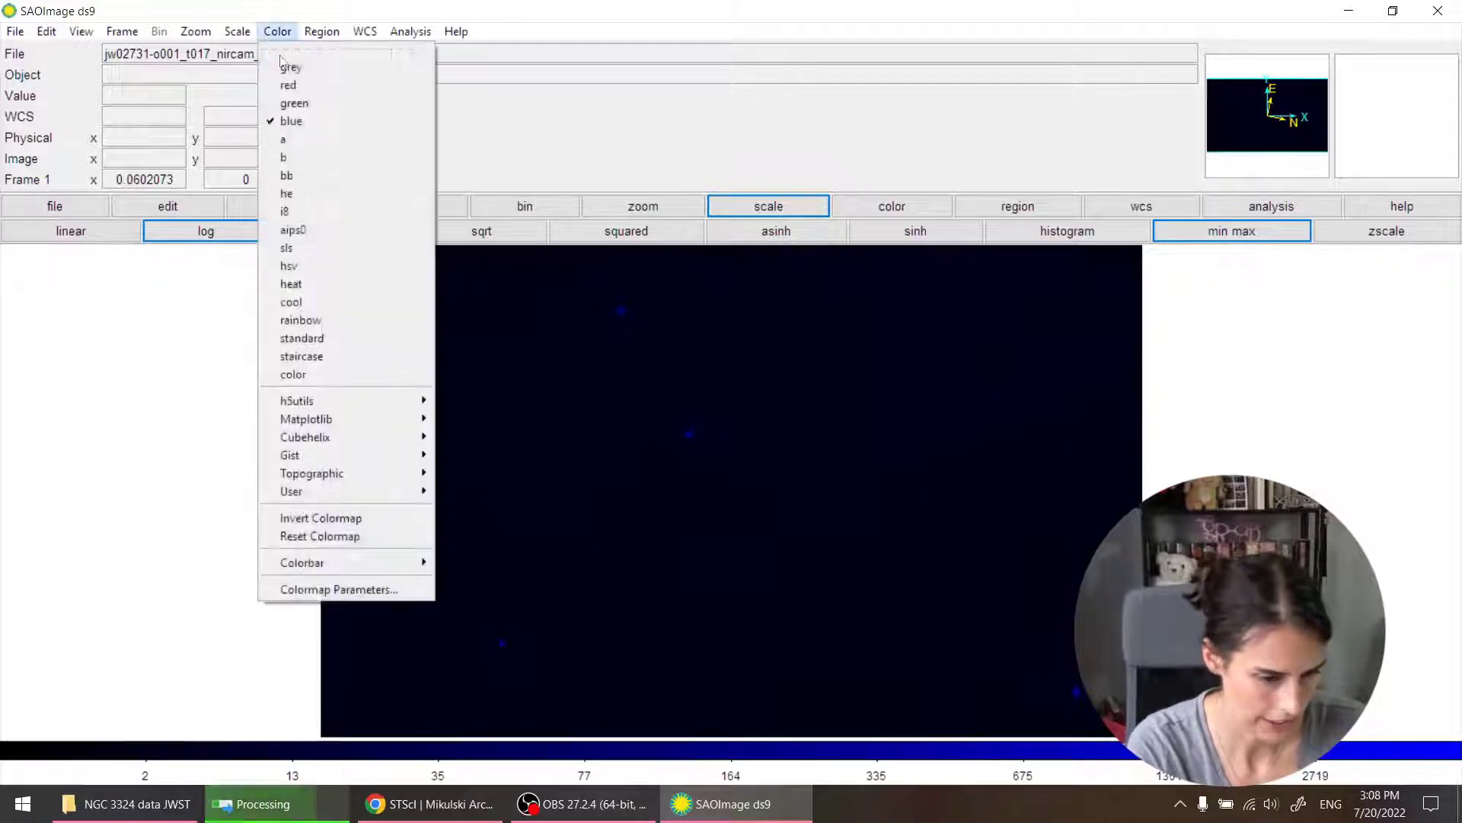
left_click(291, 67)
left_click(275, 31)
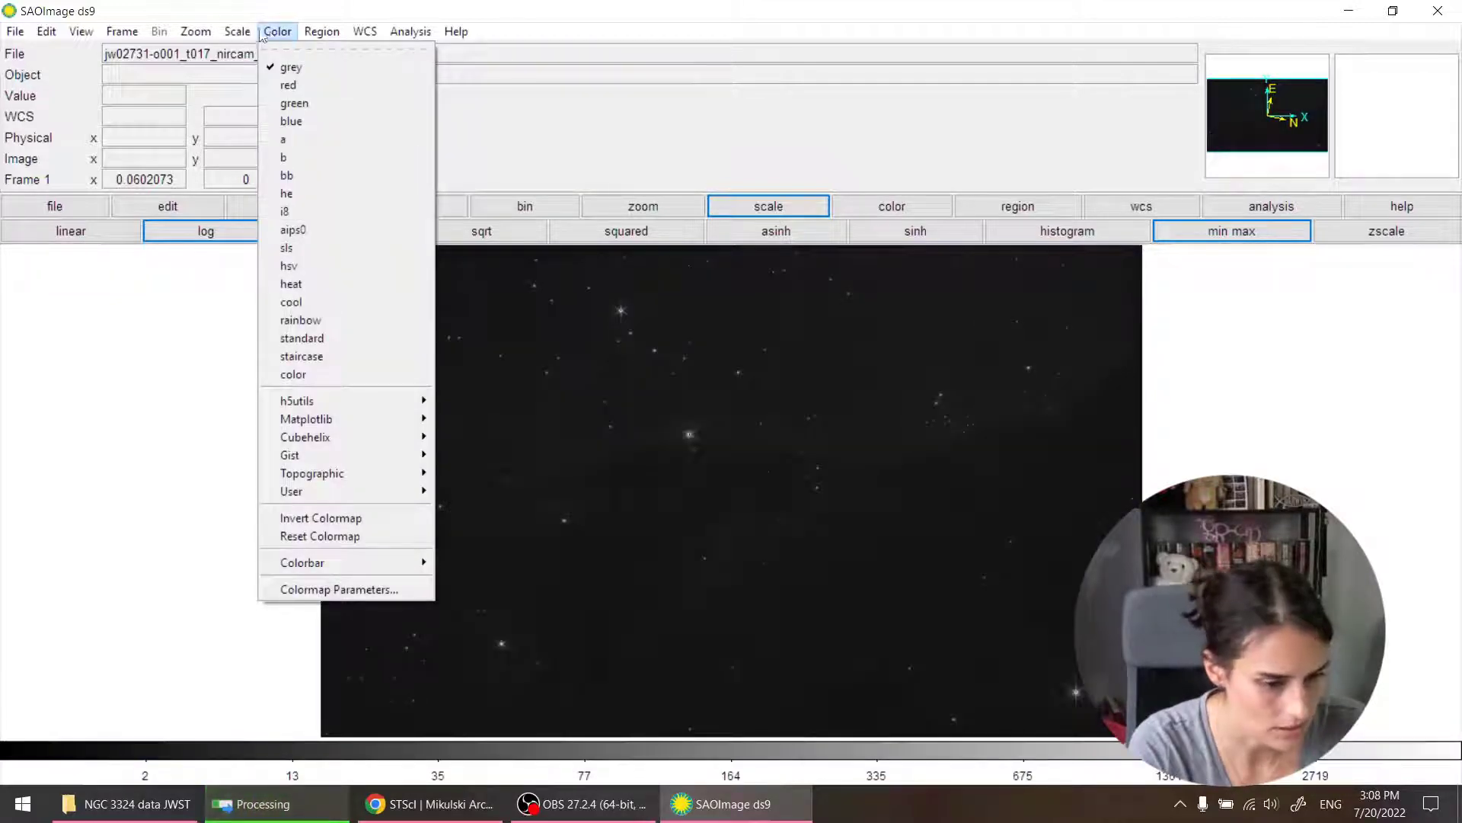
Step: Create a new RGB frame with green as the current channel
mouse_move(247, 32)
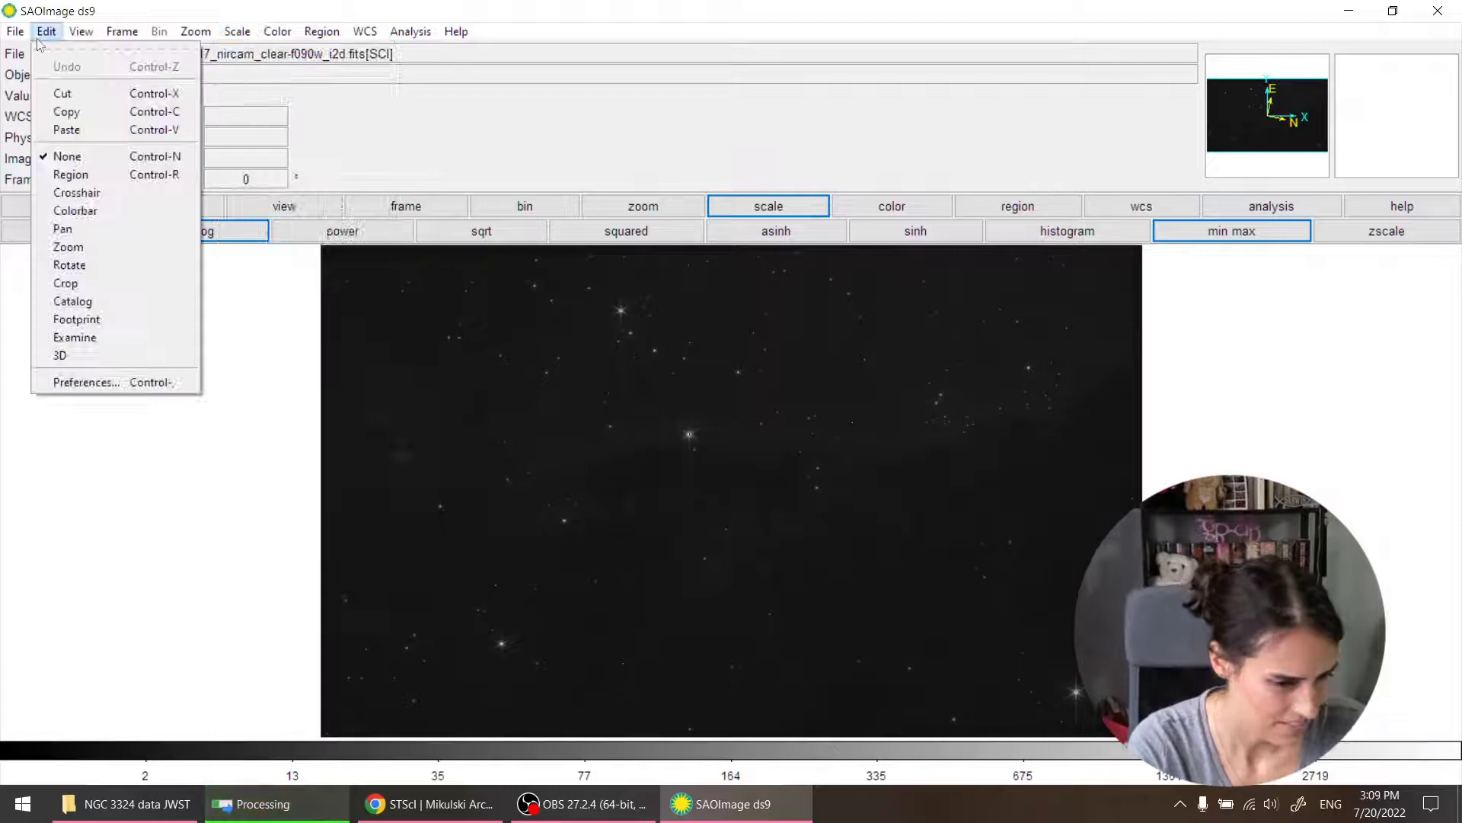
mouse_move(122, 31)
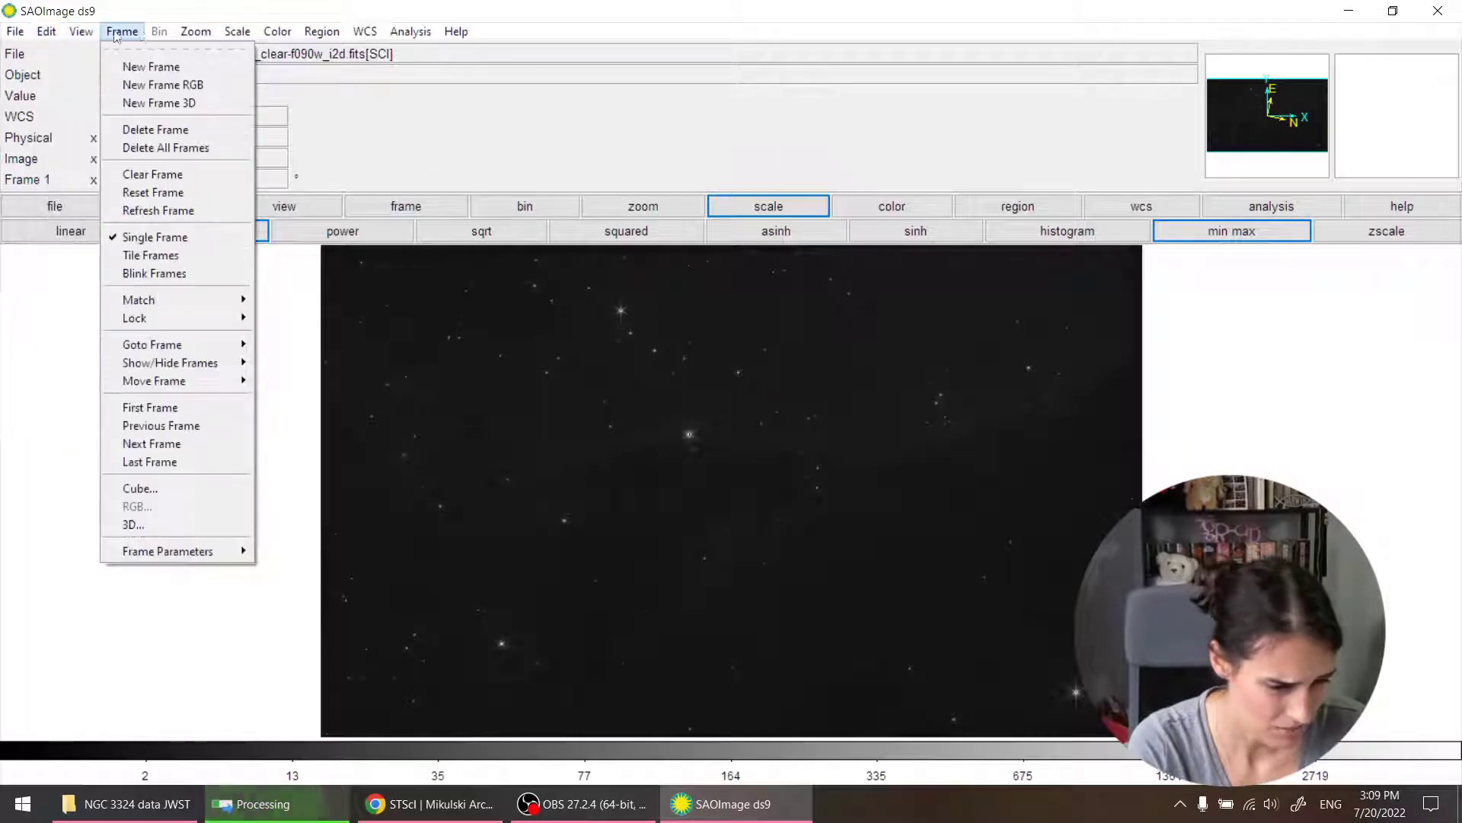
left_click(144, 87)
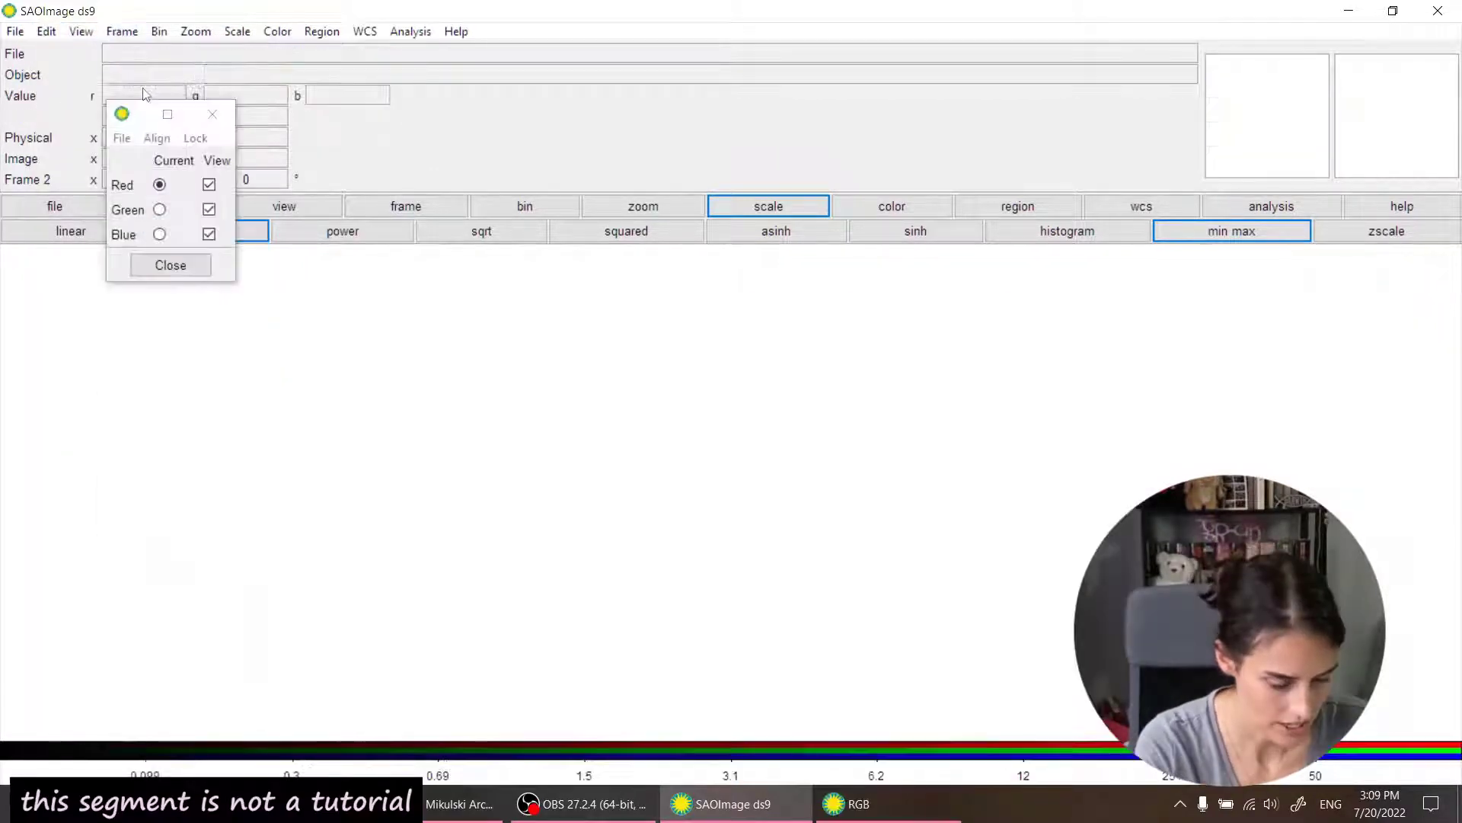
left_click(160, 235)
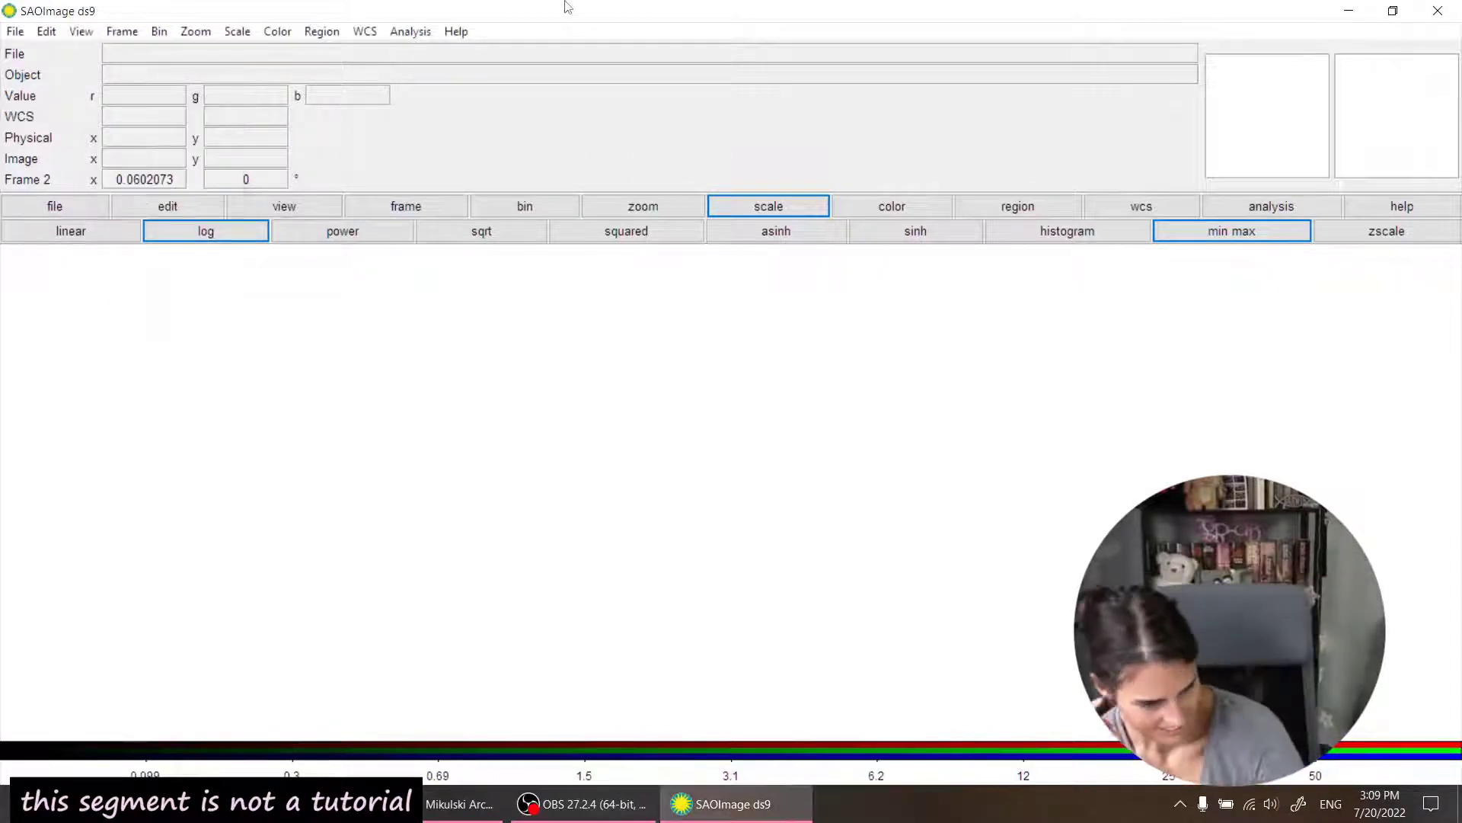
left_click(185, 235)
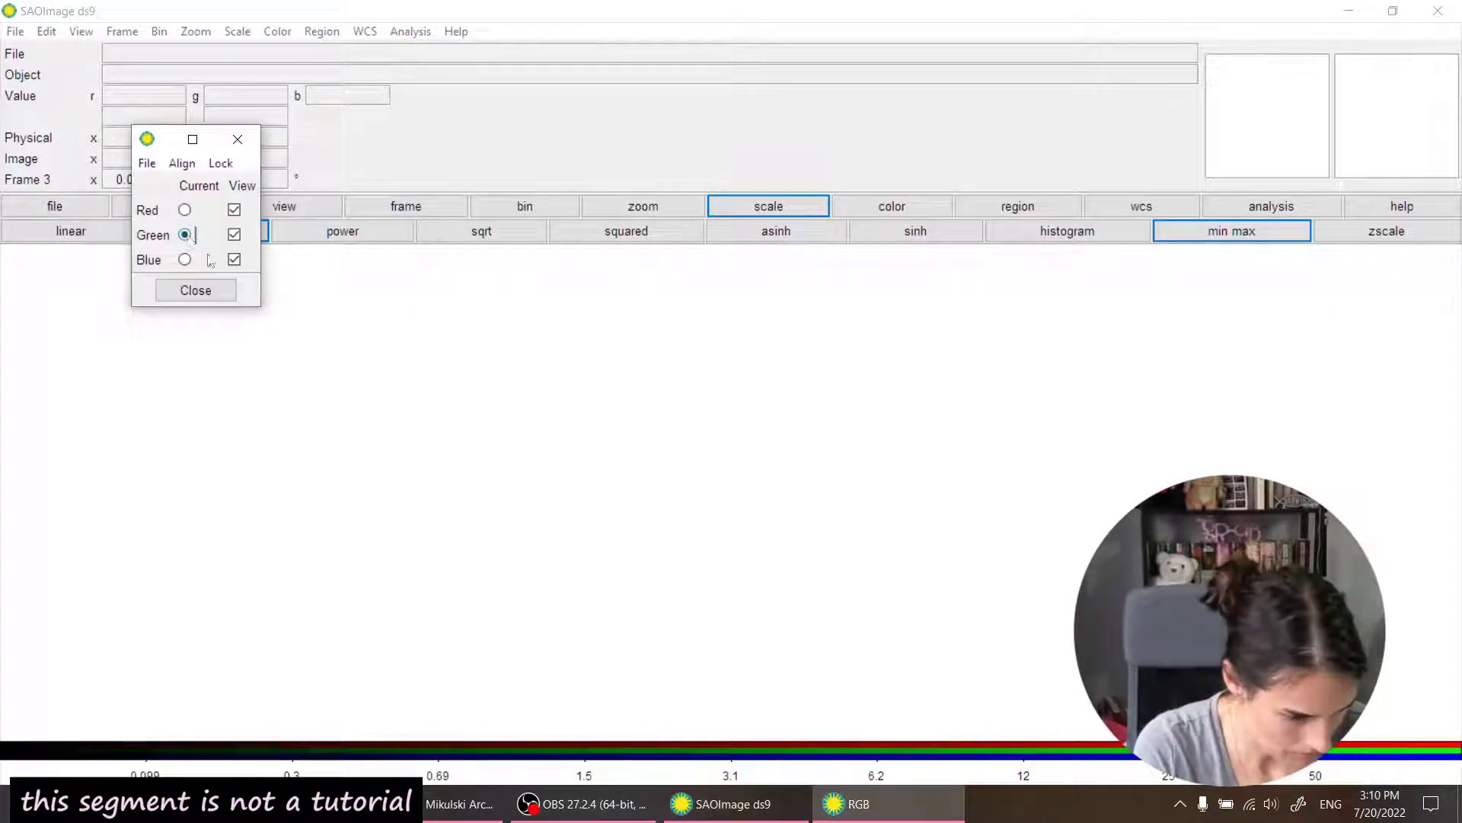
left_click(196, 291)
Step: Load the F200W image into the green channel
left_click(15, 31)
left_click(34, 62)
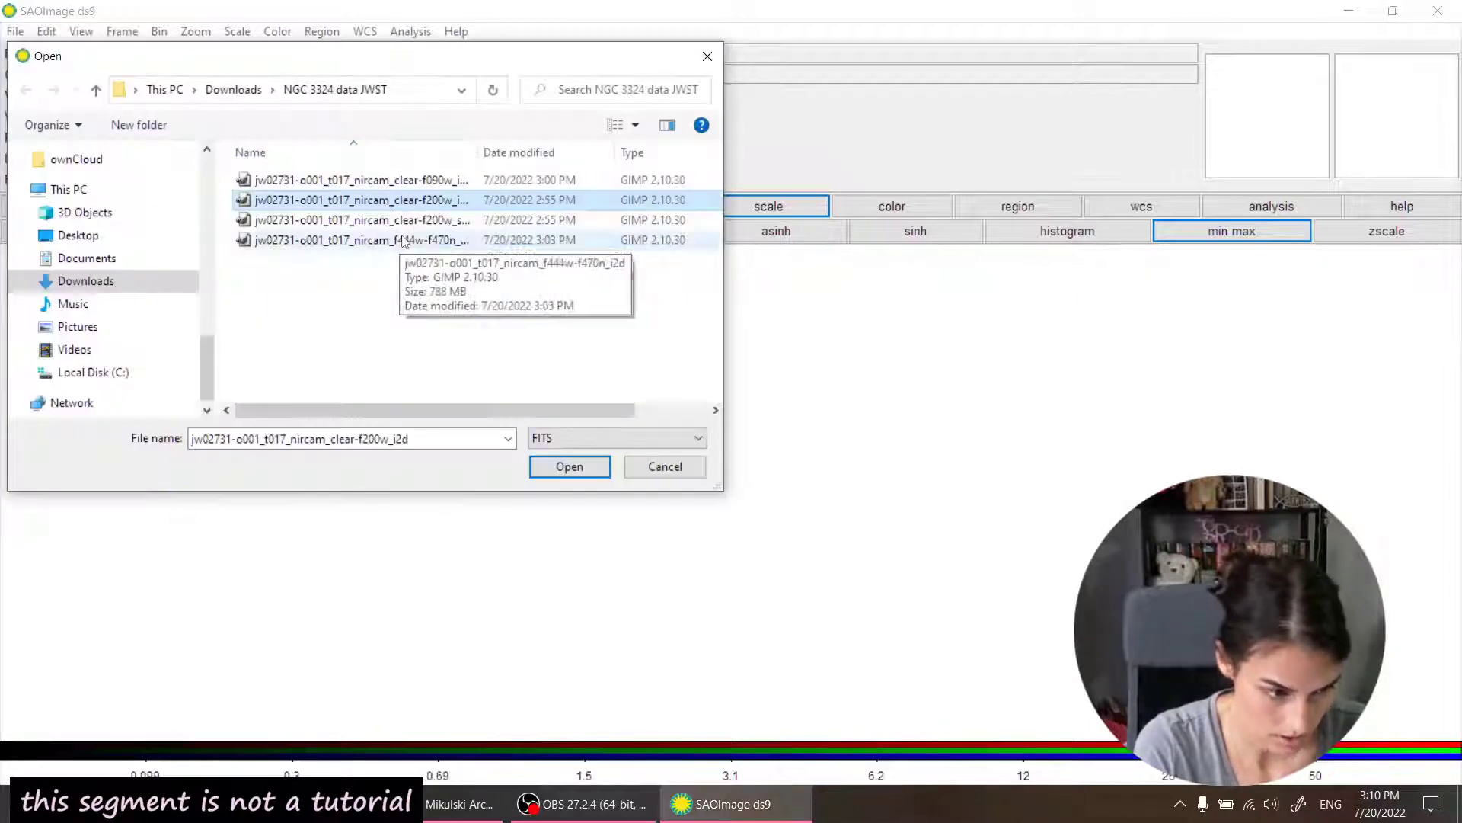
left_click(568, 466)
key("Tab")
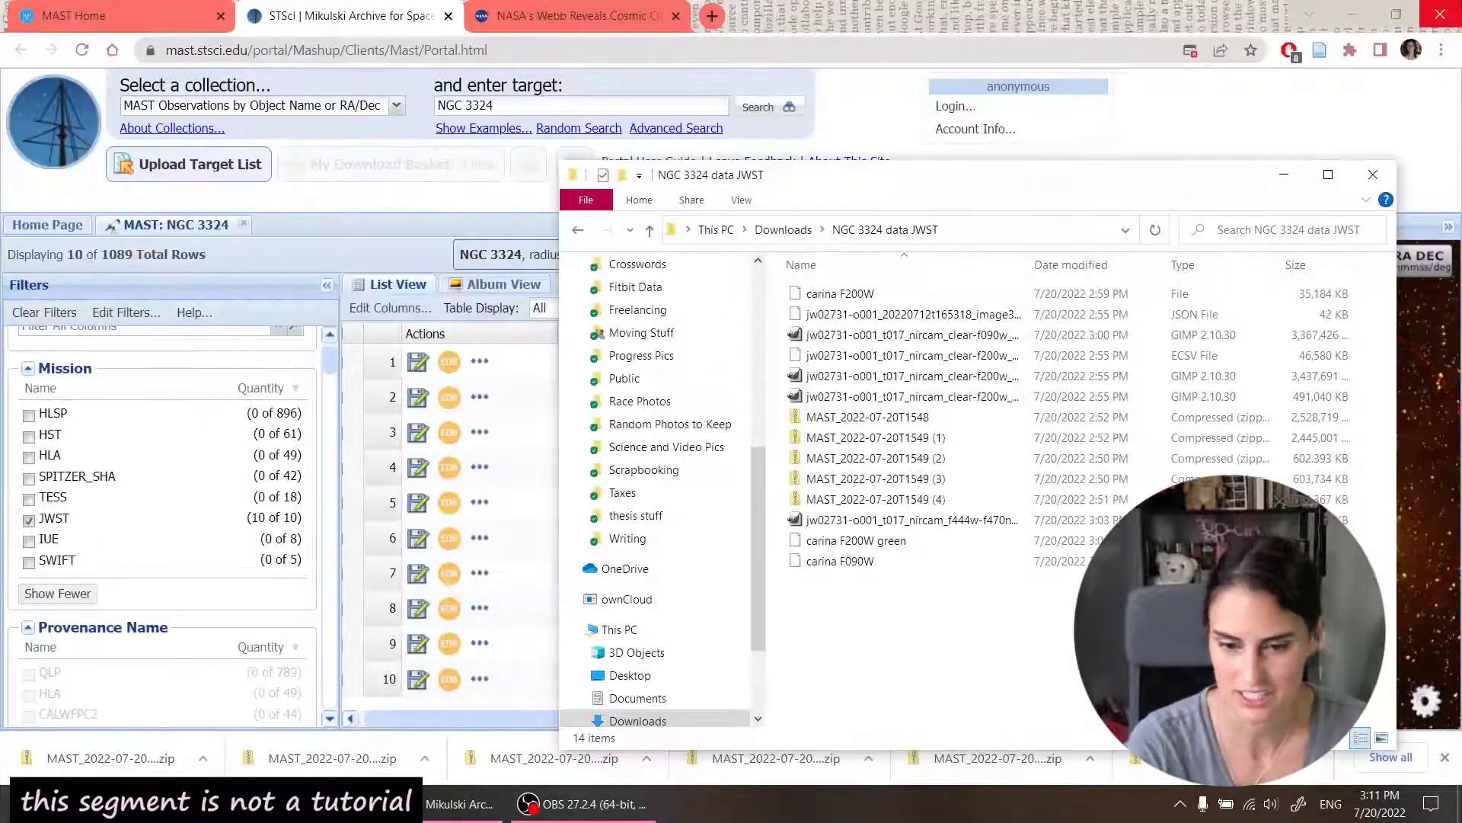
Step: Relaunch SAOImage ds9 from Windows search with its window maximized
key("super")
type("sao")
left_click(215, 469)
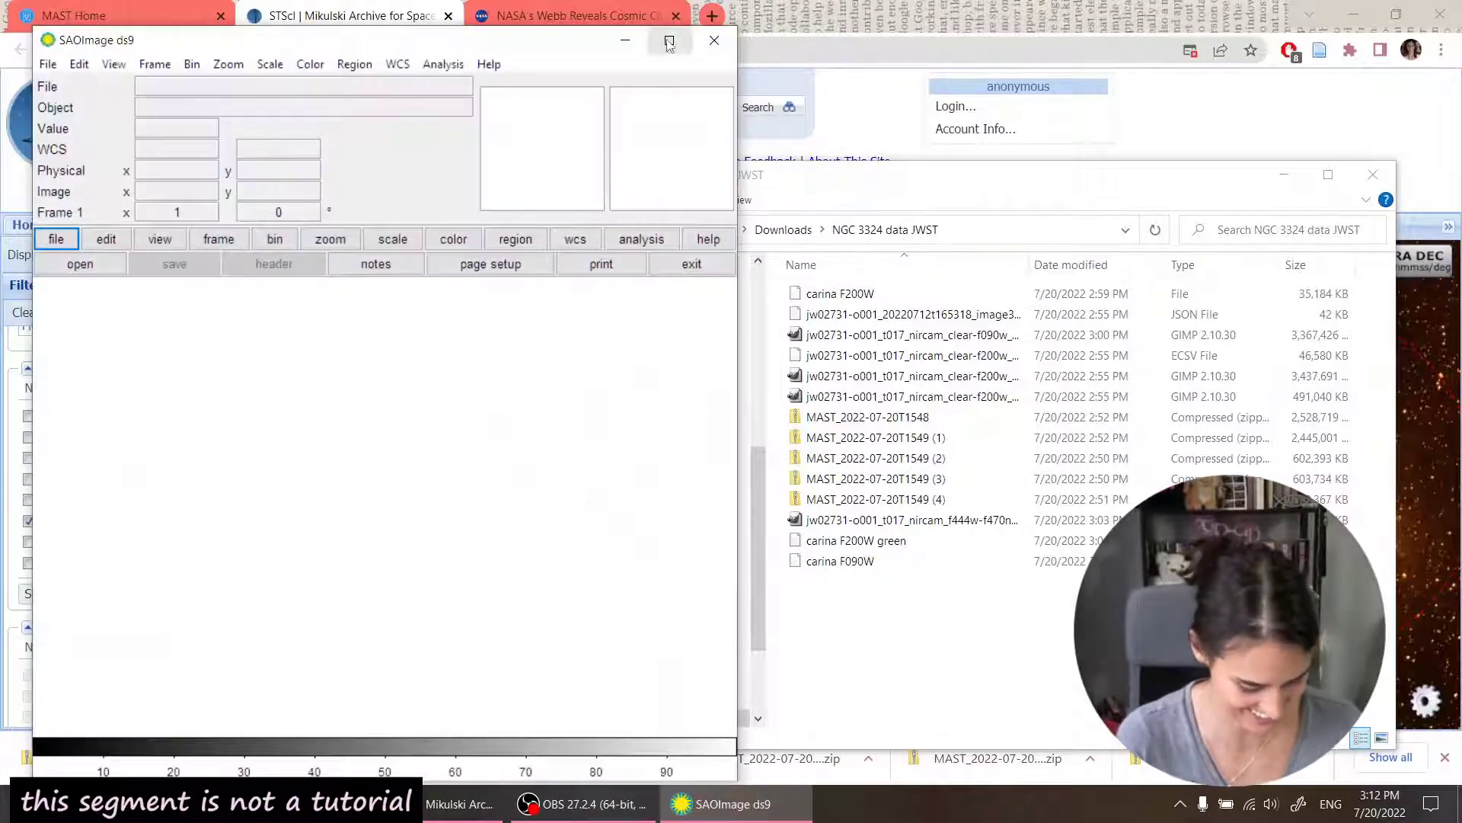
double_click(669, 44)
left_click(16, 31)
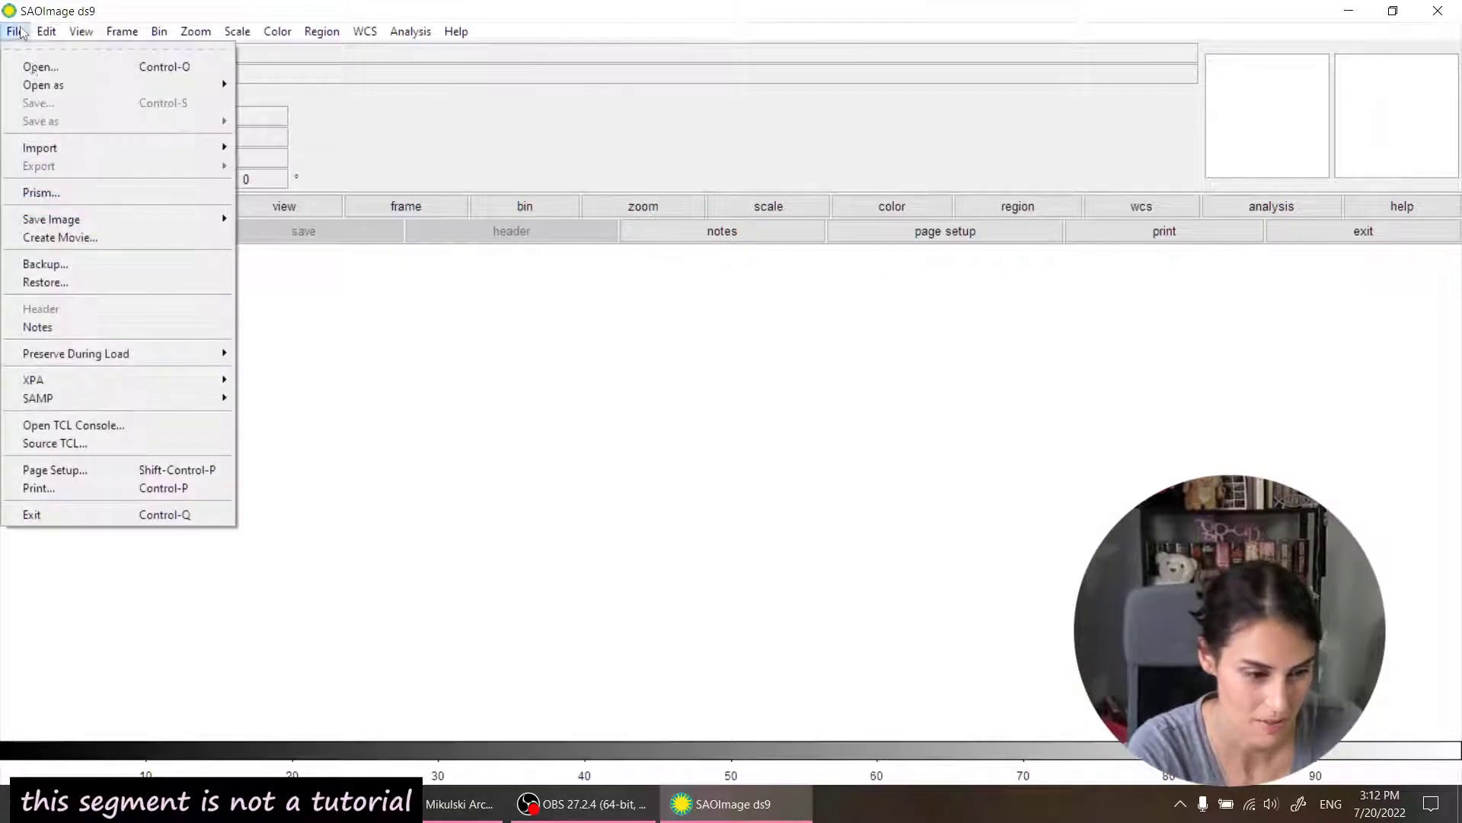
mouse_move(104, 85)
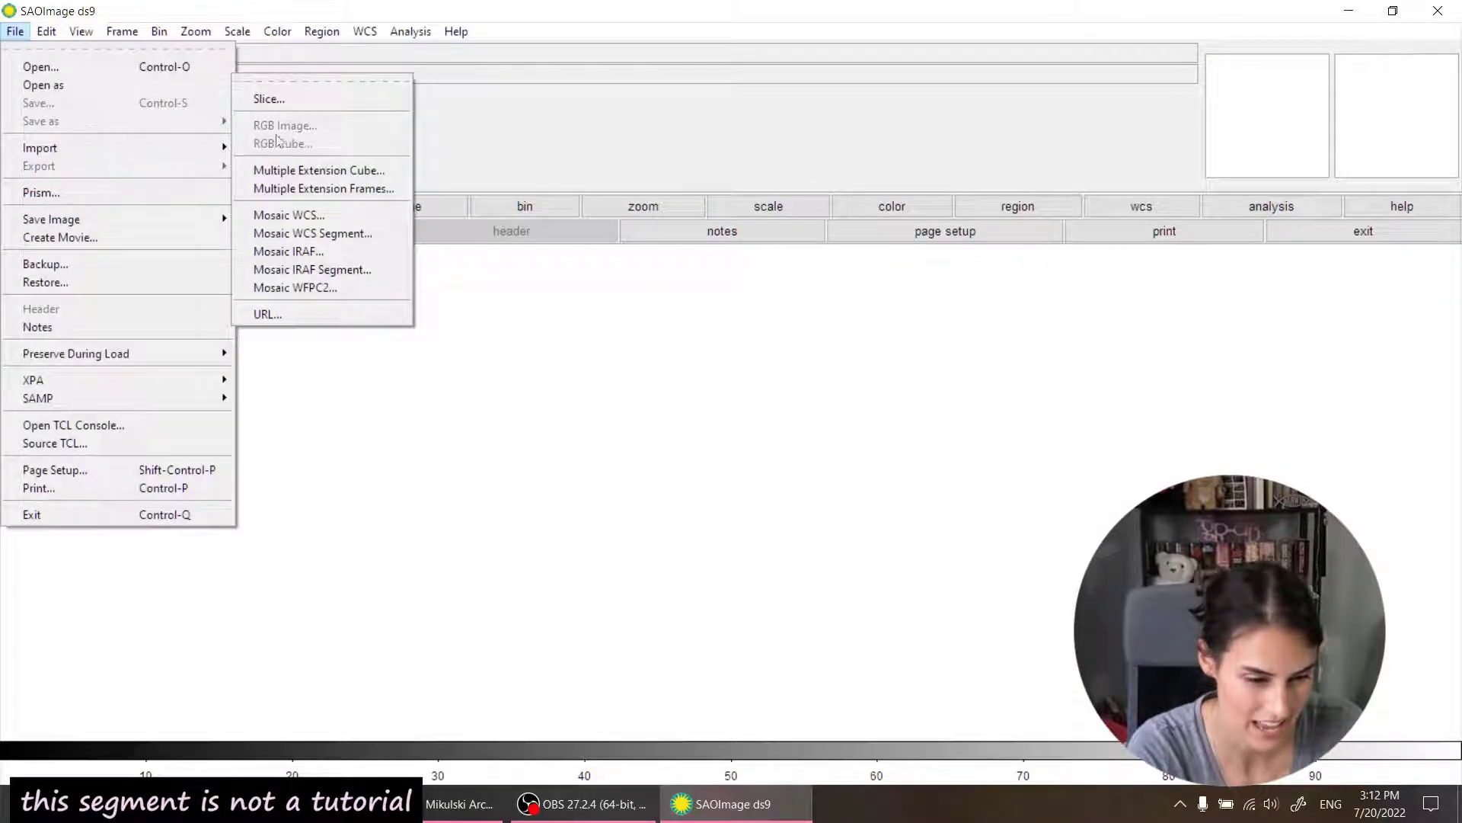
left_click(268, 99)
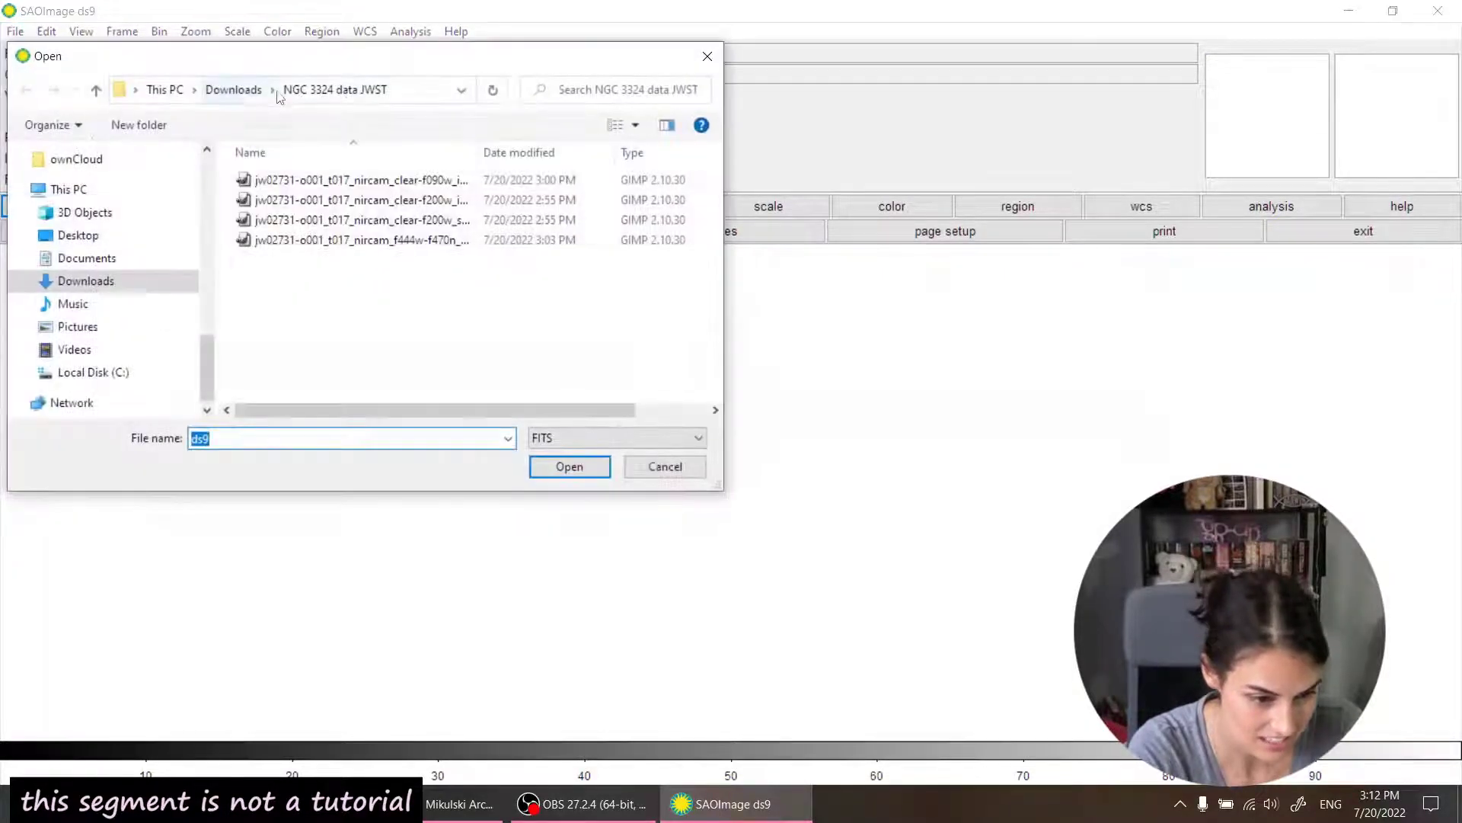
left_click(664, 467)
Step: Create a new RGB frame and load the F444W-F470N image into it
left_click(122, 31)
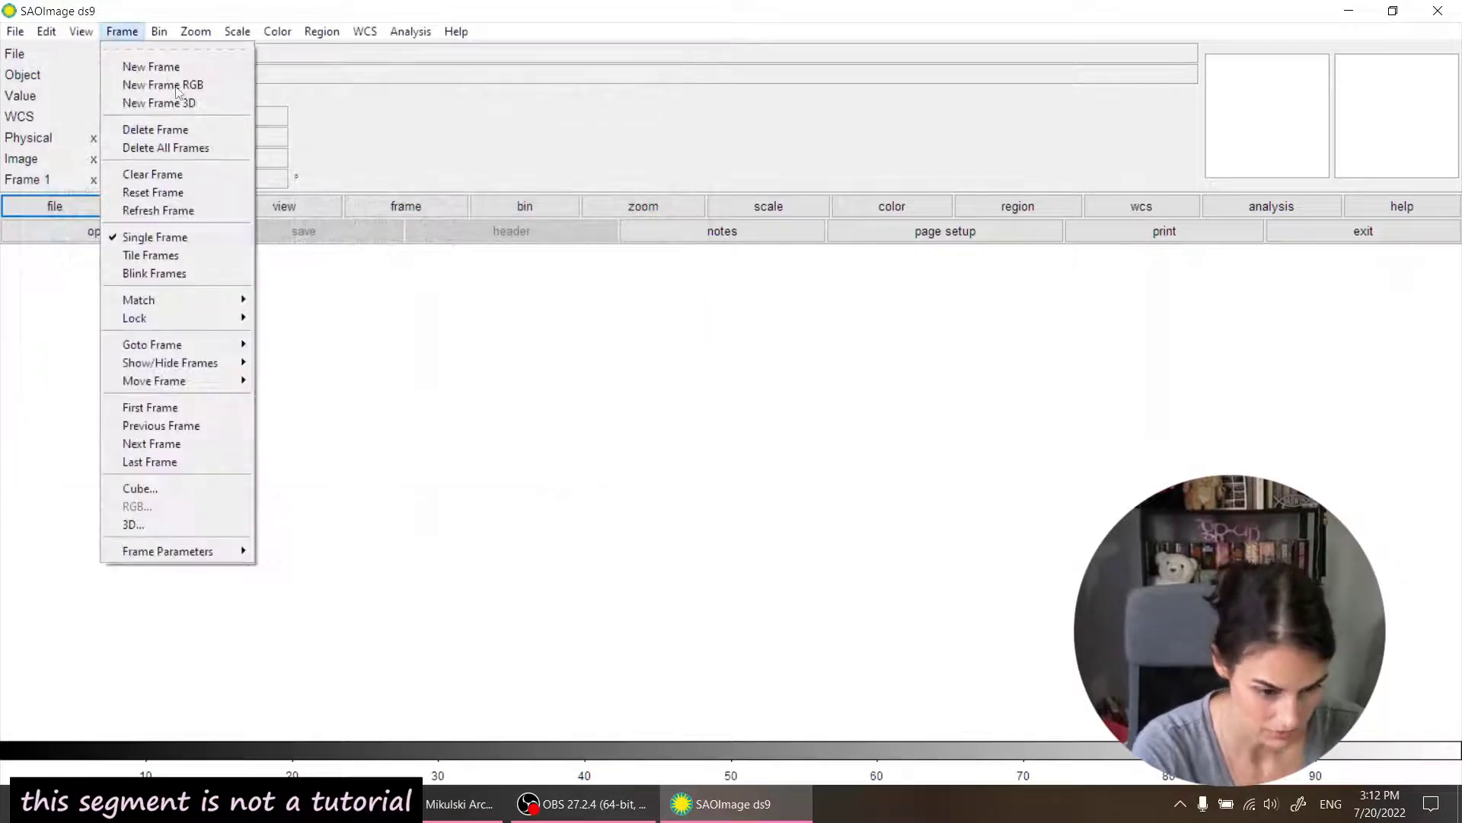
left_click(178, 83)
left_click(97, 191)
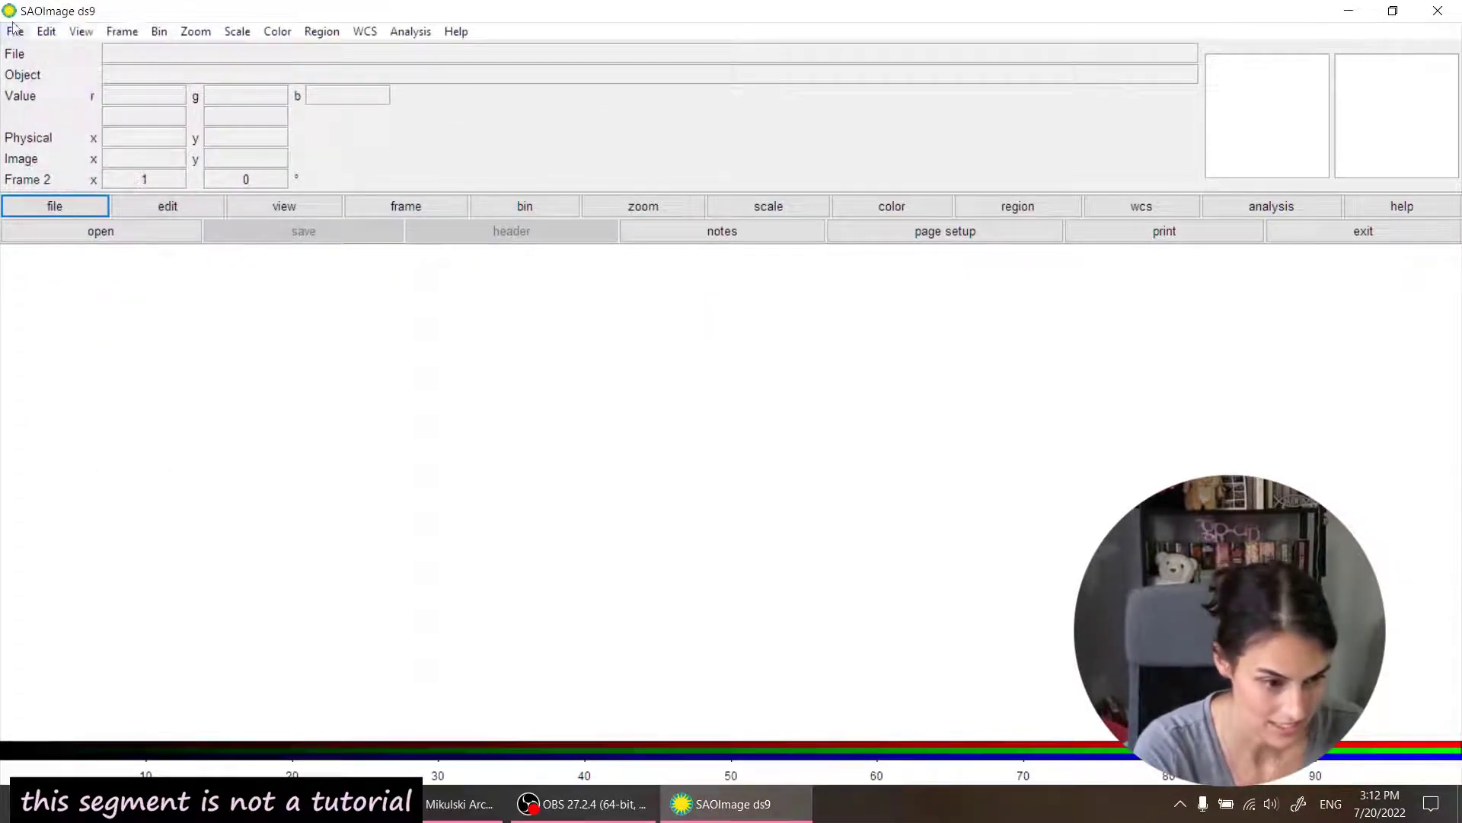
left_click(47, 31)
left_click(15, 31)
mouse_move(45, 84)
left_click(268, 98)
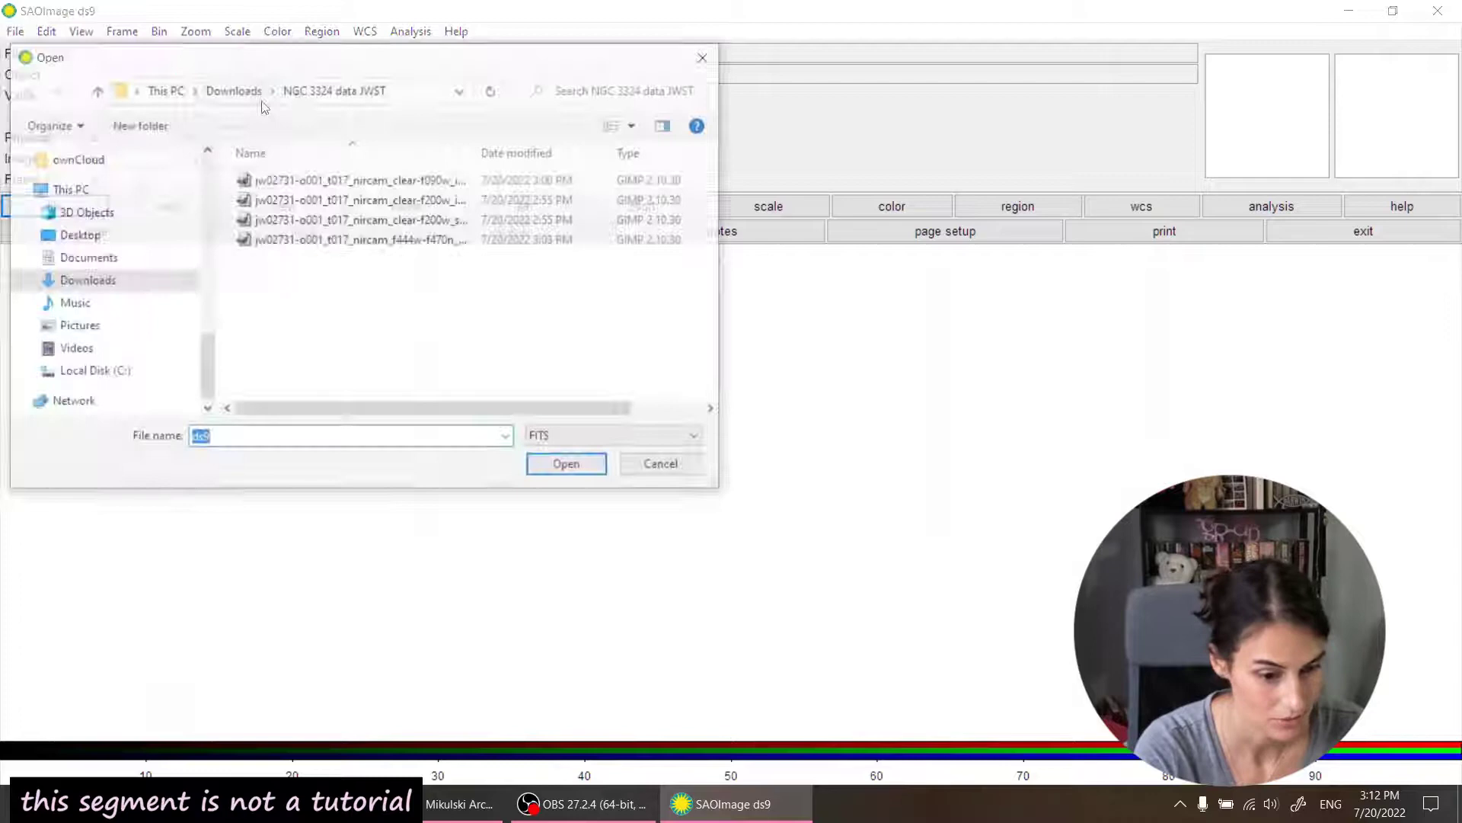
left_click(362, 240)
left_click(565, 464)
Step: Fit the F444W-F470N image to the window and apply log scaling
left_click(643, 206)
left_click(459, 231)
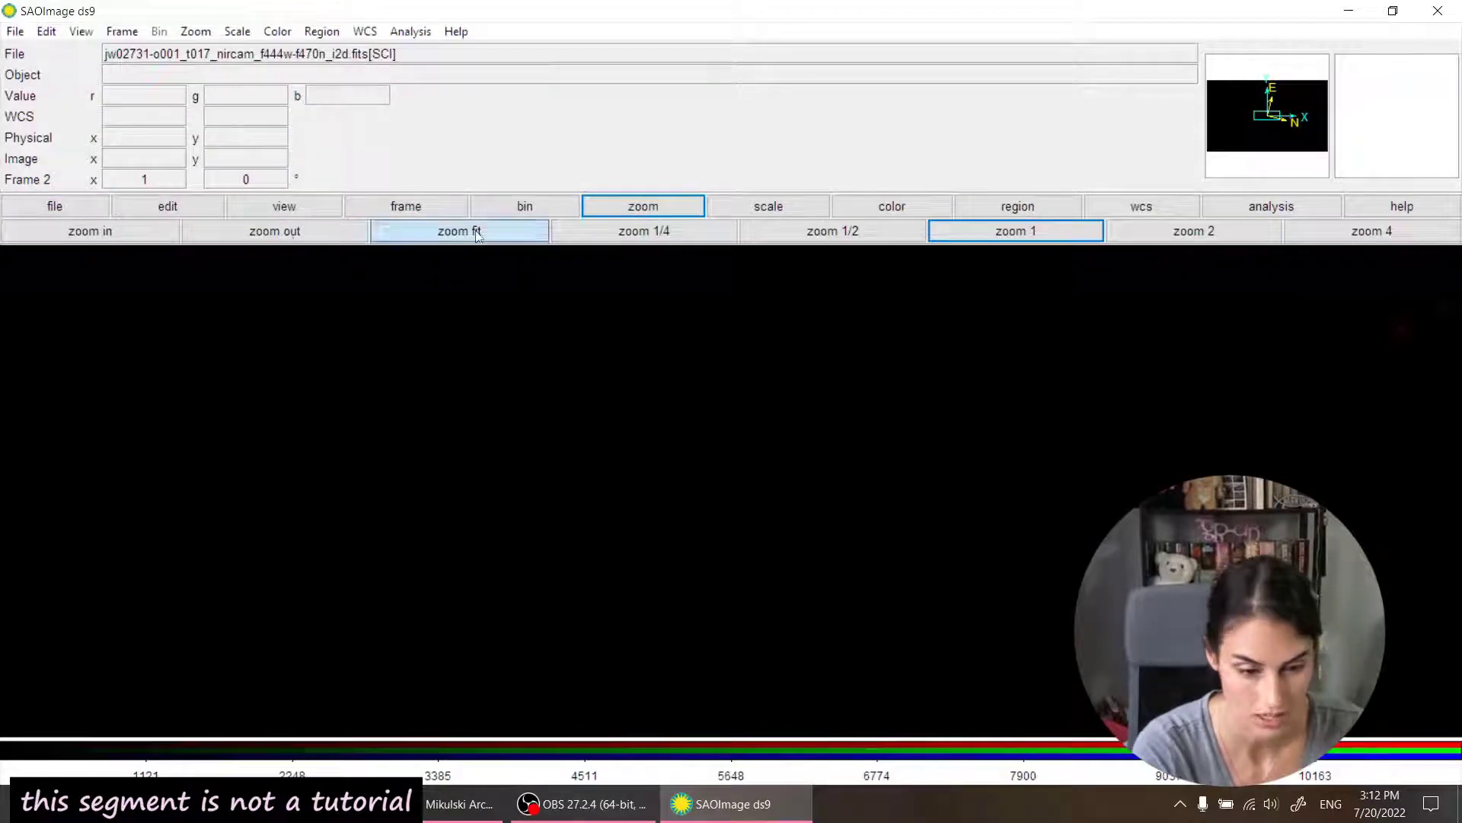
left_click(744, 209)
left_click(228, 241)
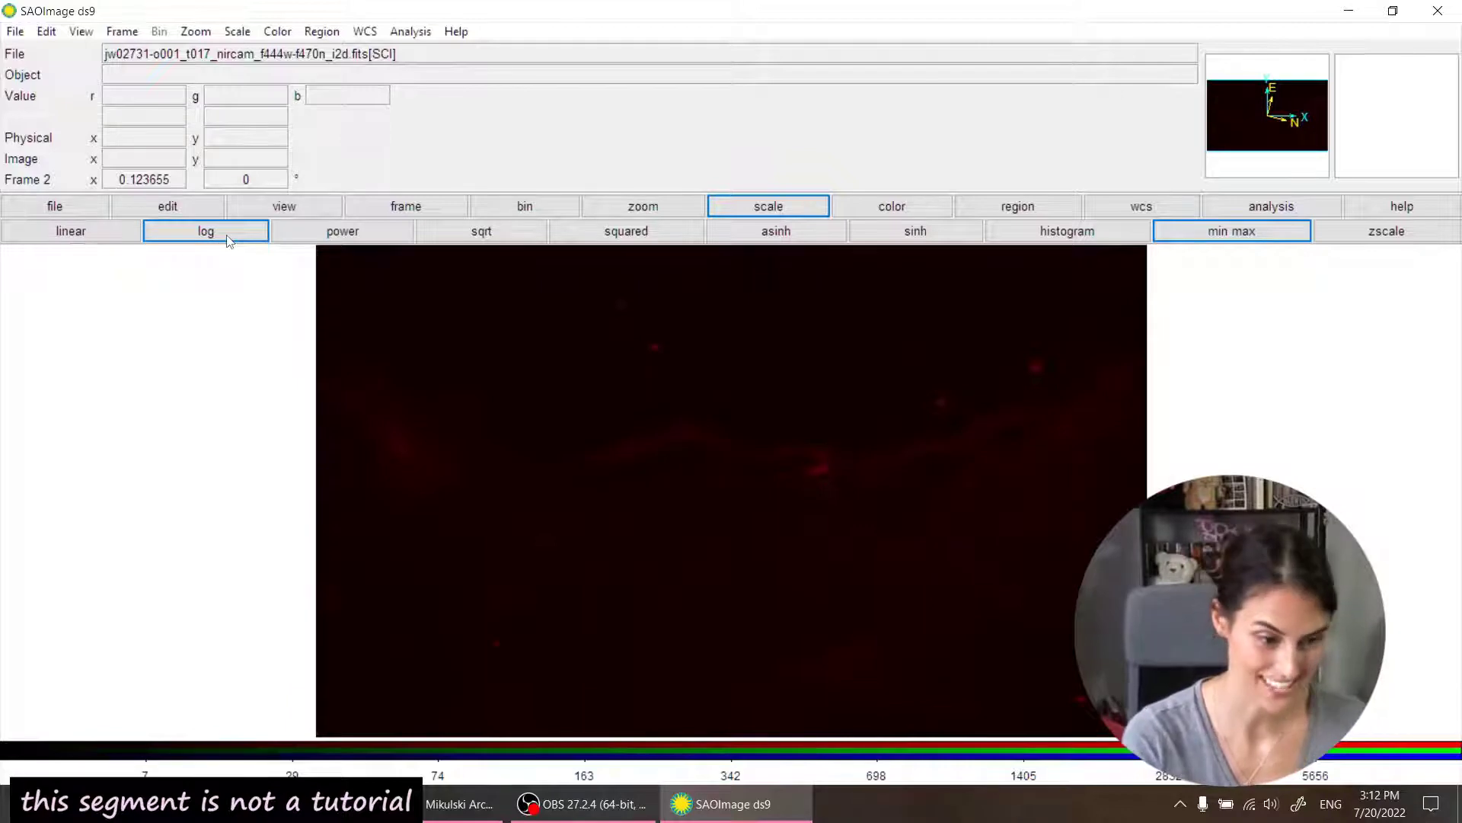
Step: Add another RGB frame, load F200W into its green channel, and fit it
left_click(46, 31)
mouse_move(122, 31)
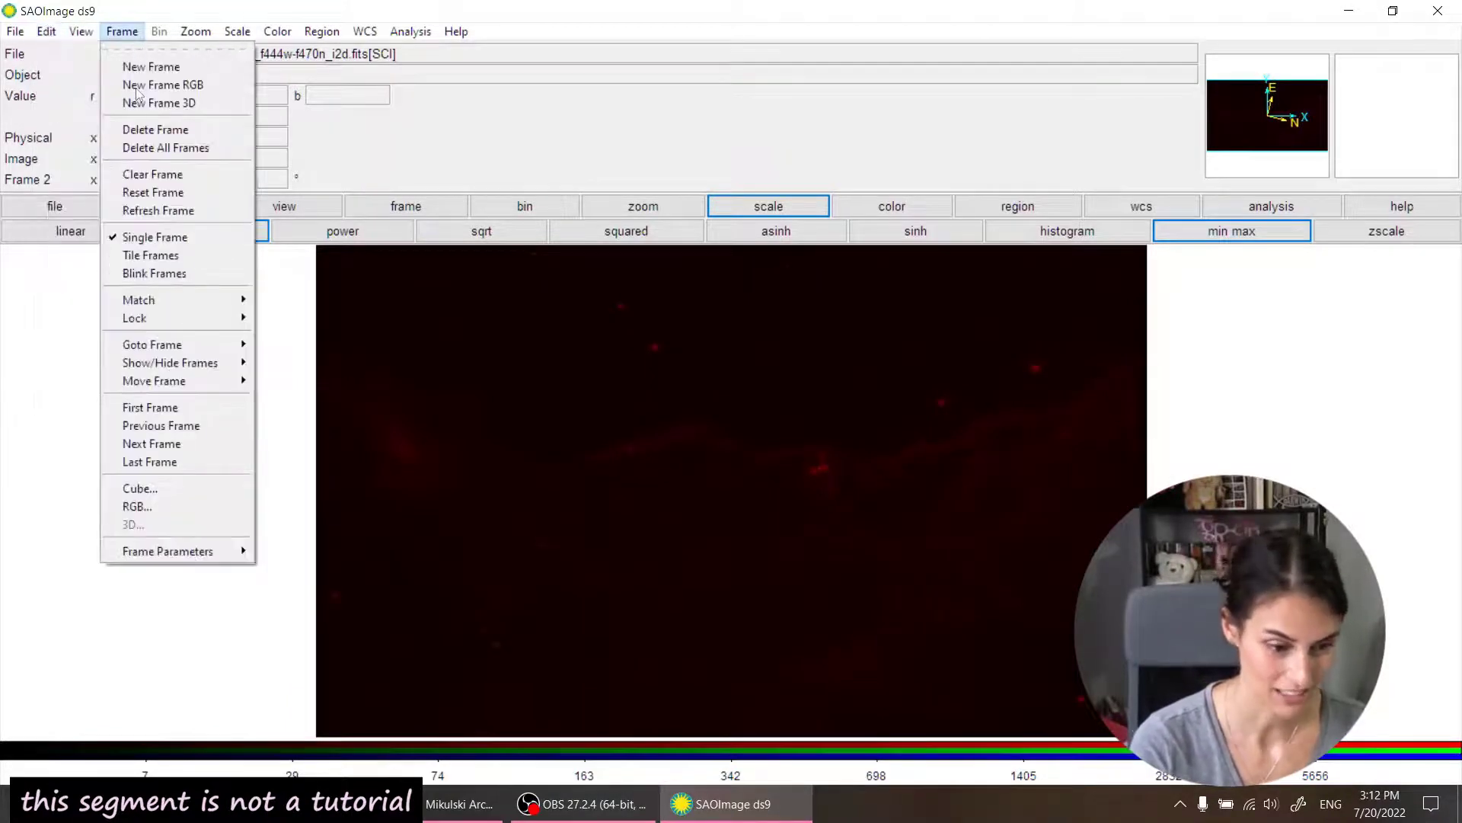
left_click(137, 86)
left_click(110, 160)
left_click(122, 216)
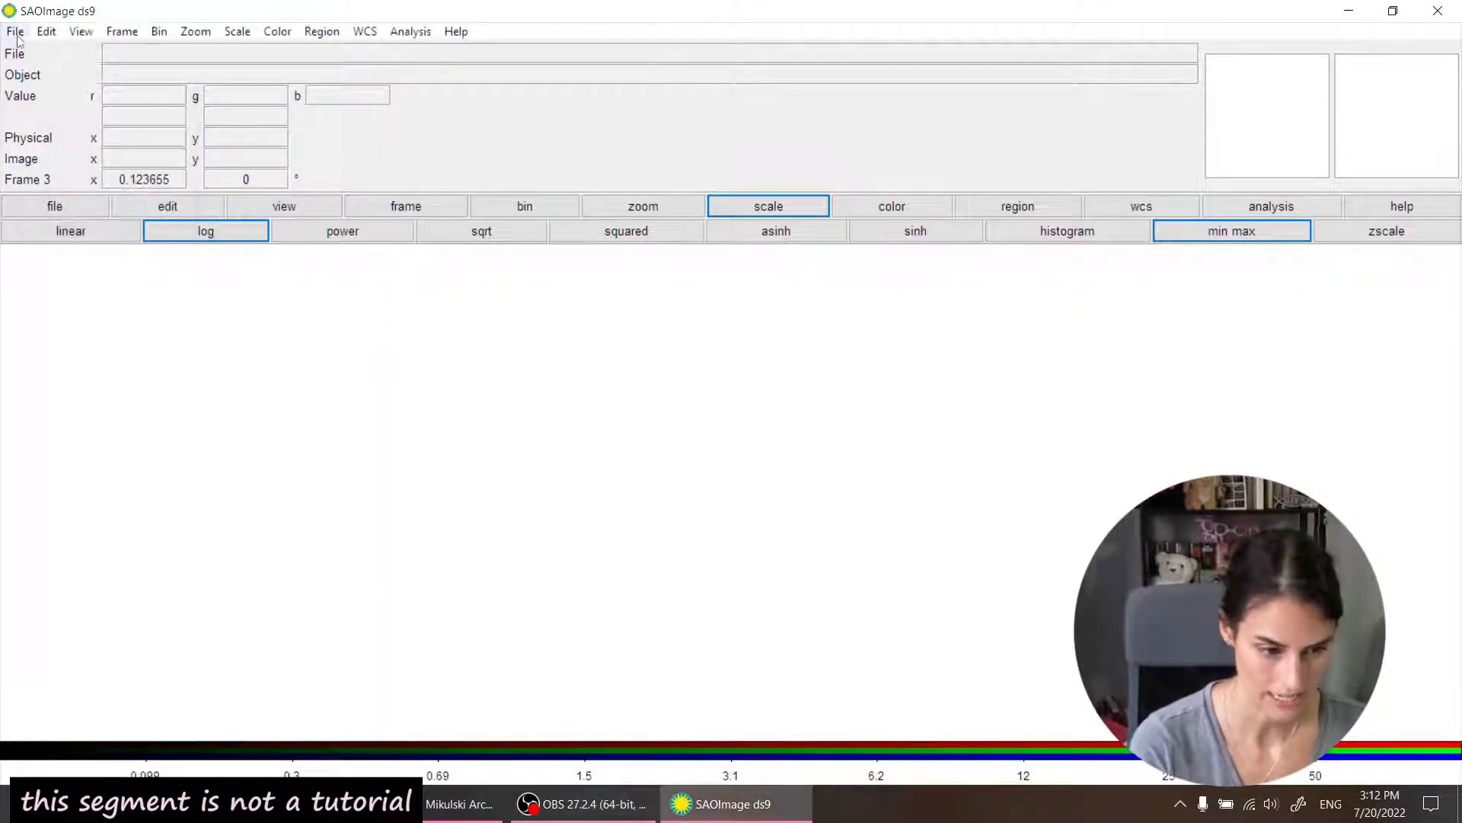
left_click(15, 32)
left_click(304, 102)
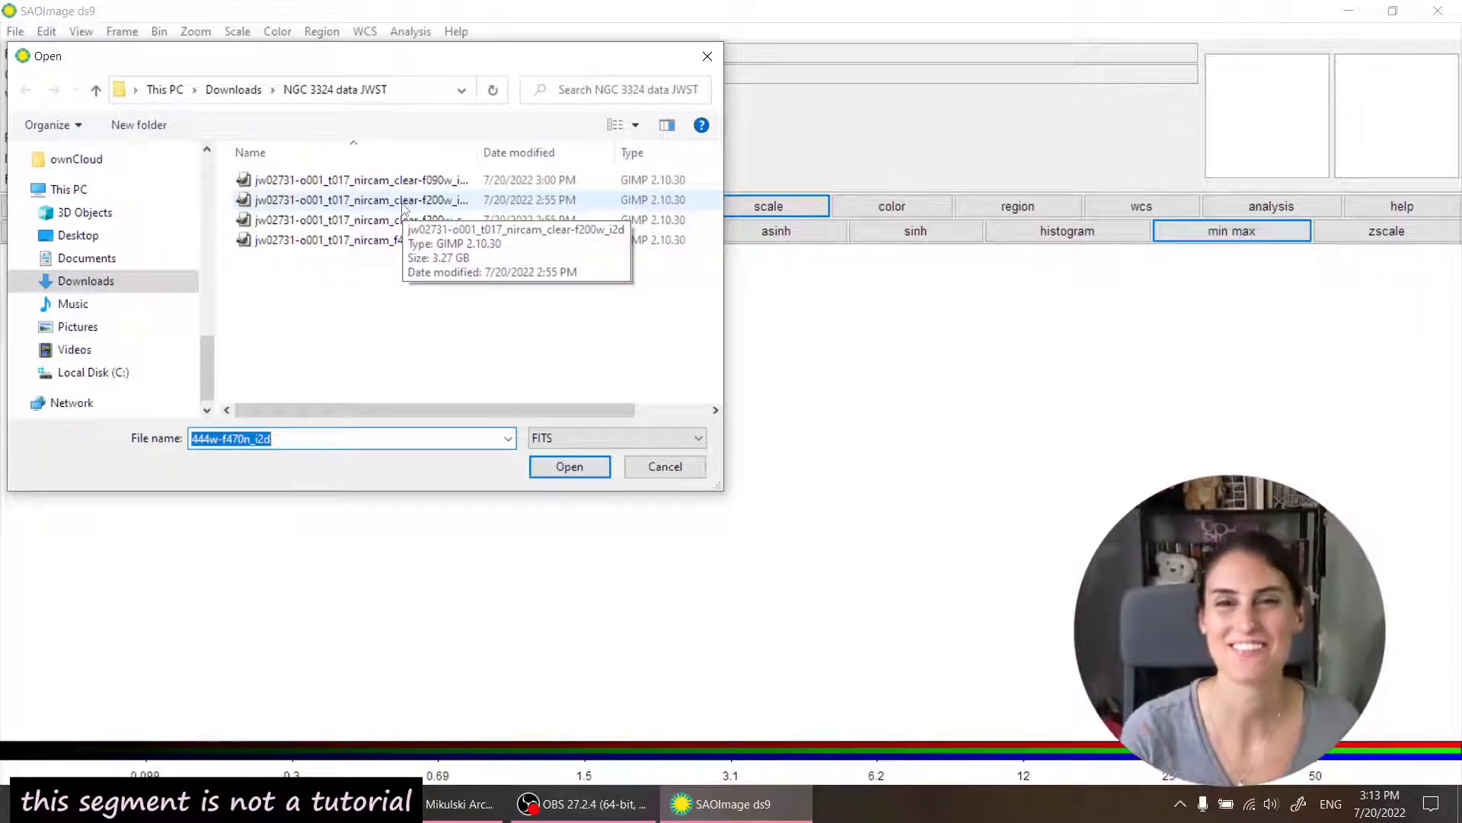
left_click(402, 205)
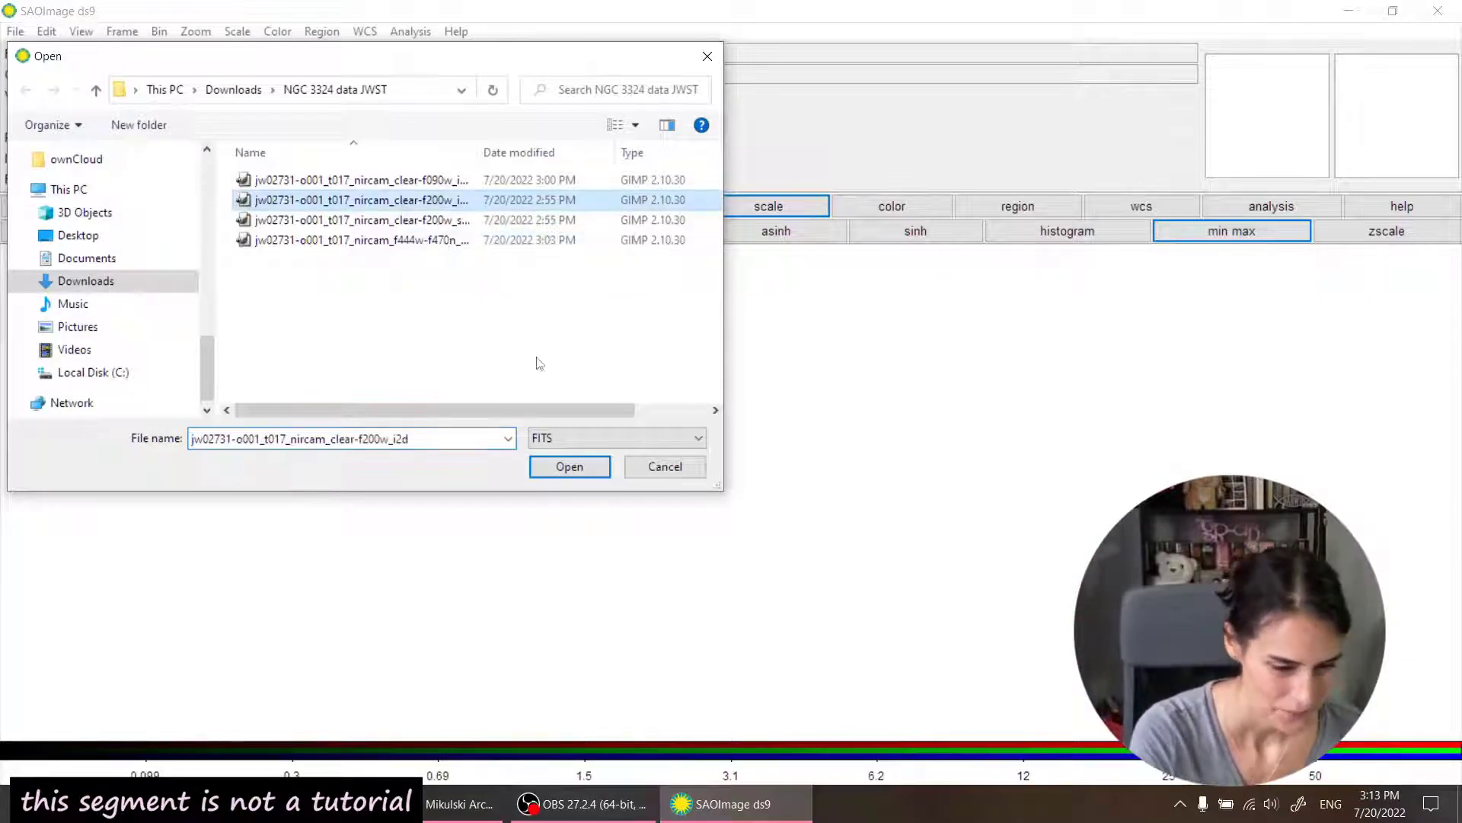
left_click(575, 467)
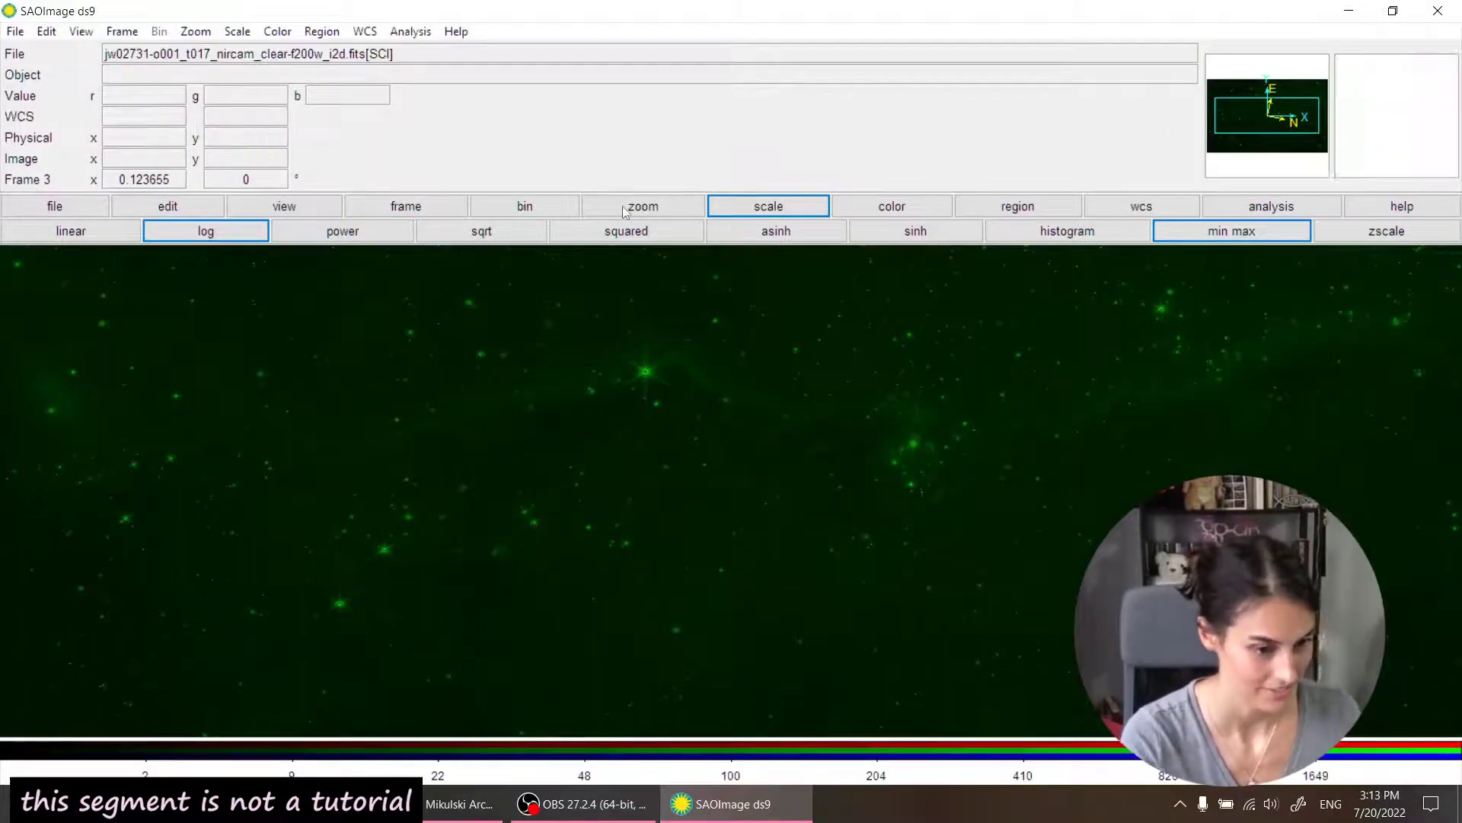
left_click(643, 206)
left_click(495, 240)
Step: Create another RGB frame and open the F090W image in it
left_click(122, 31)
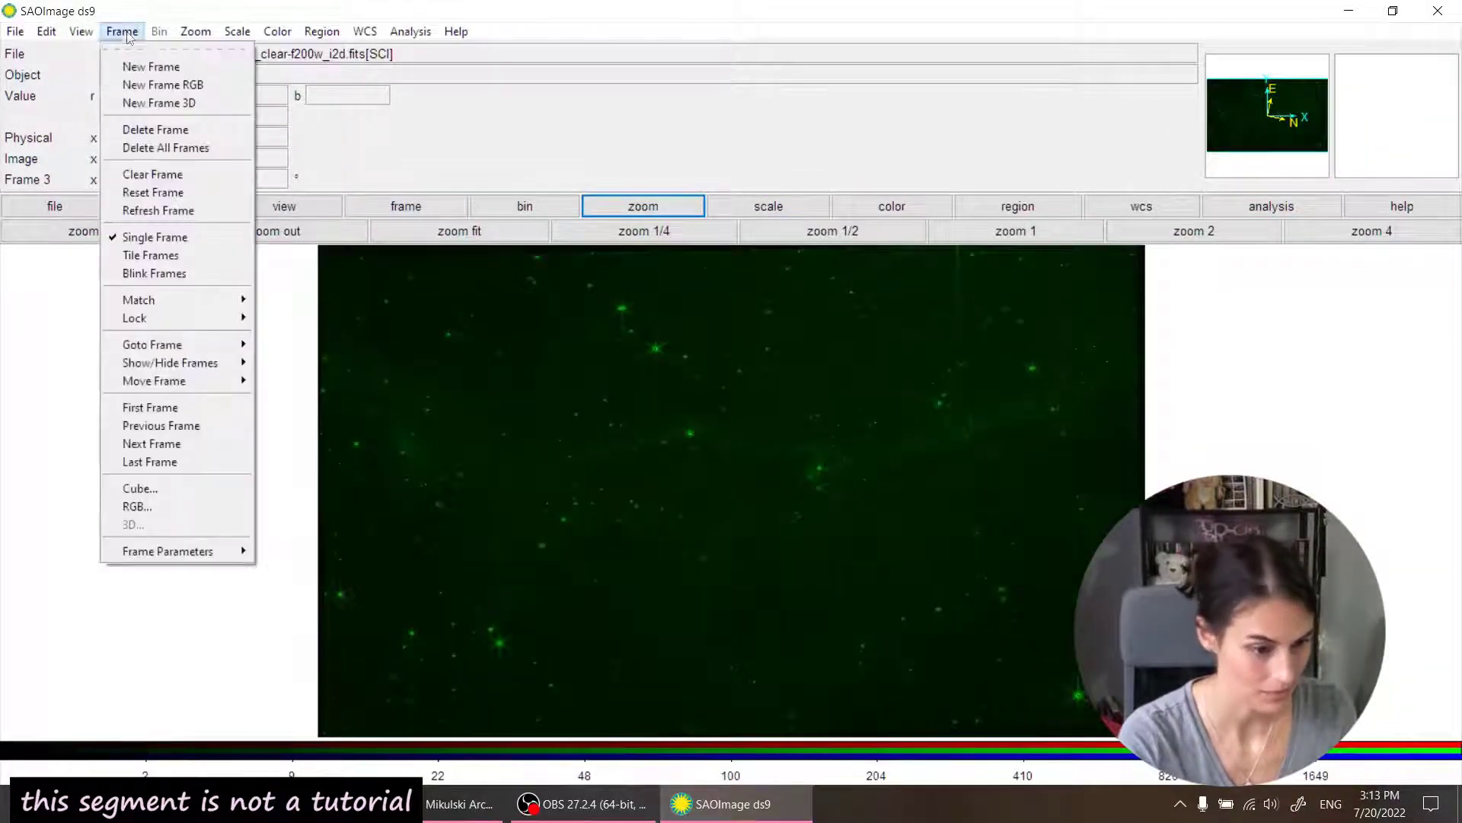
left_click(166, 86)
left_click(145, 238)
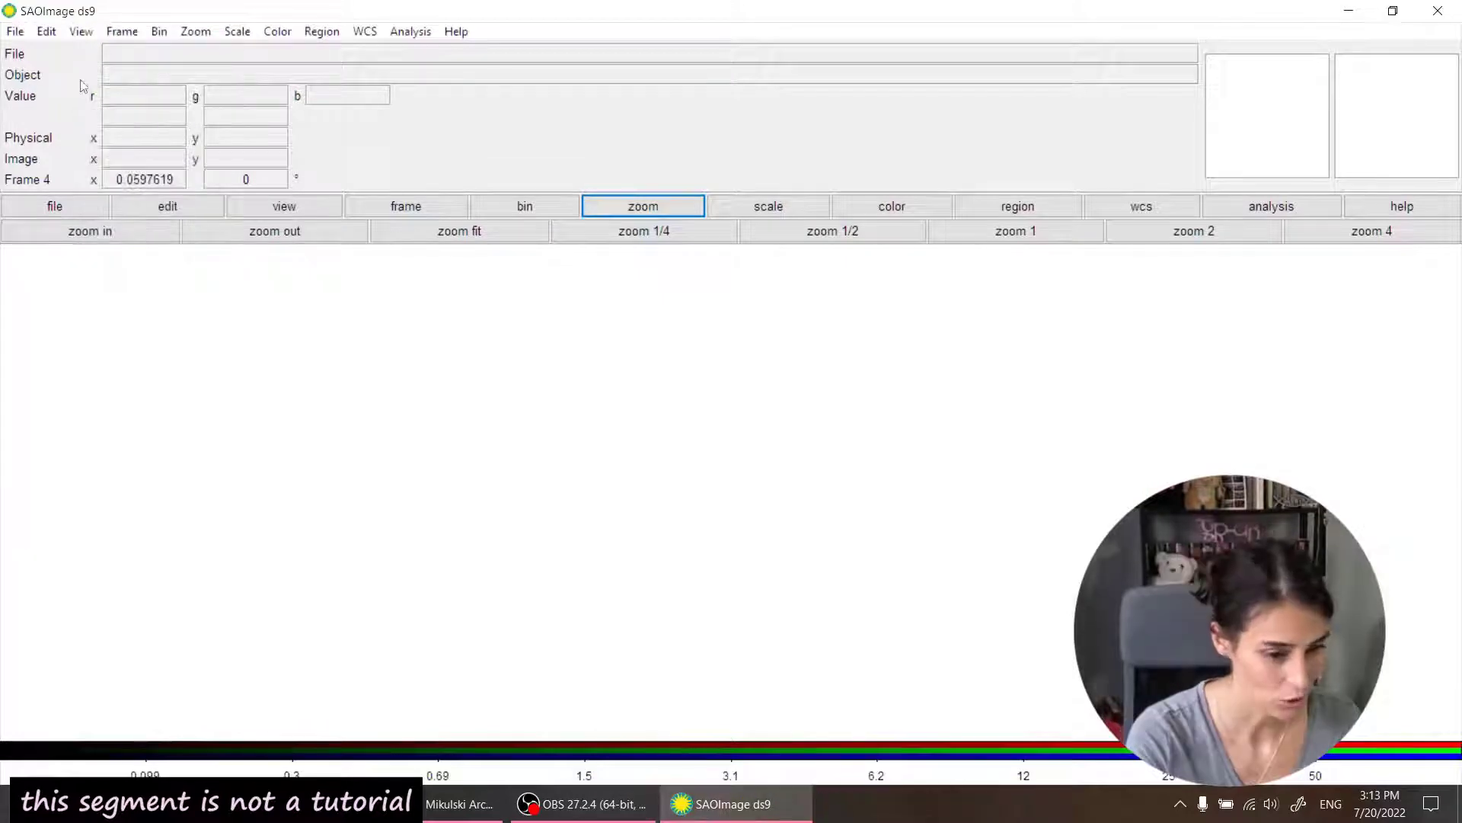
left_click(16, 32)
mouse_move(82, 84)
left_click(255, 96)
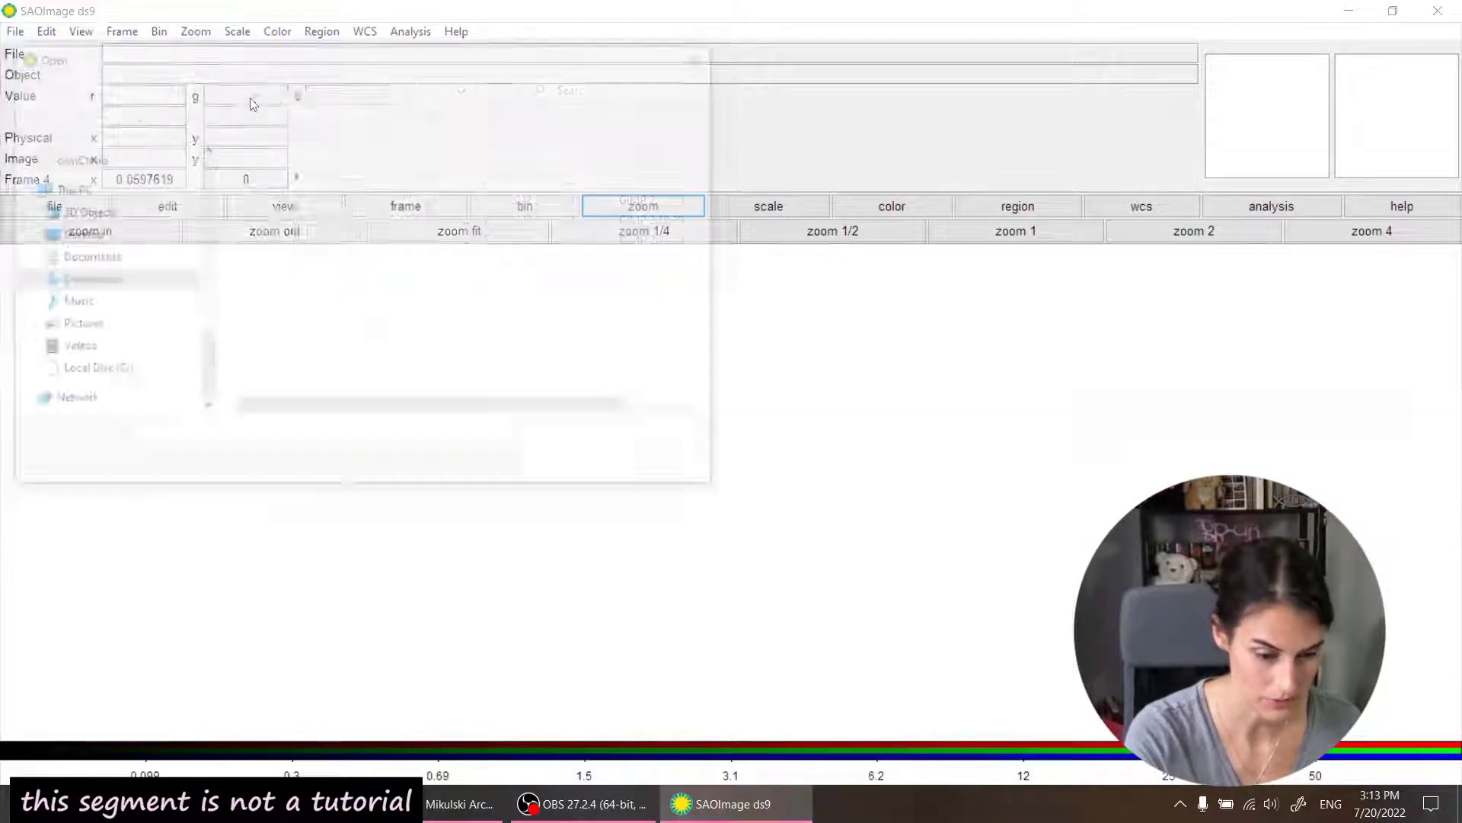
left_click(404, 182)
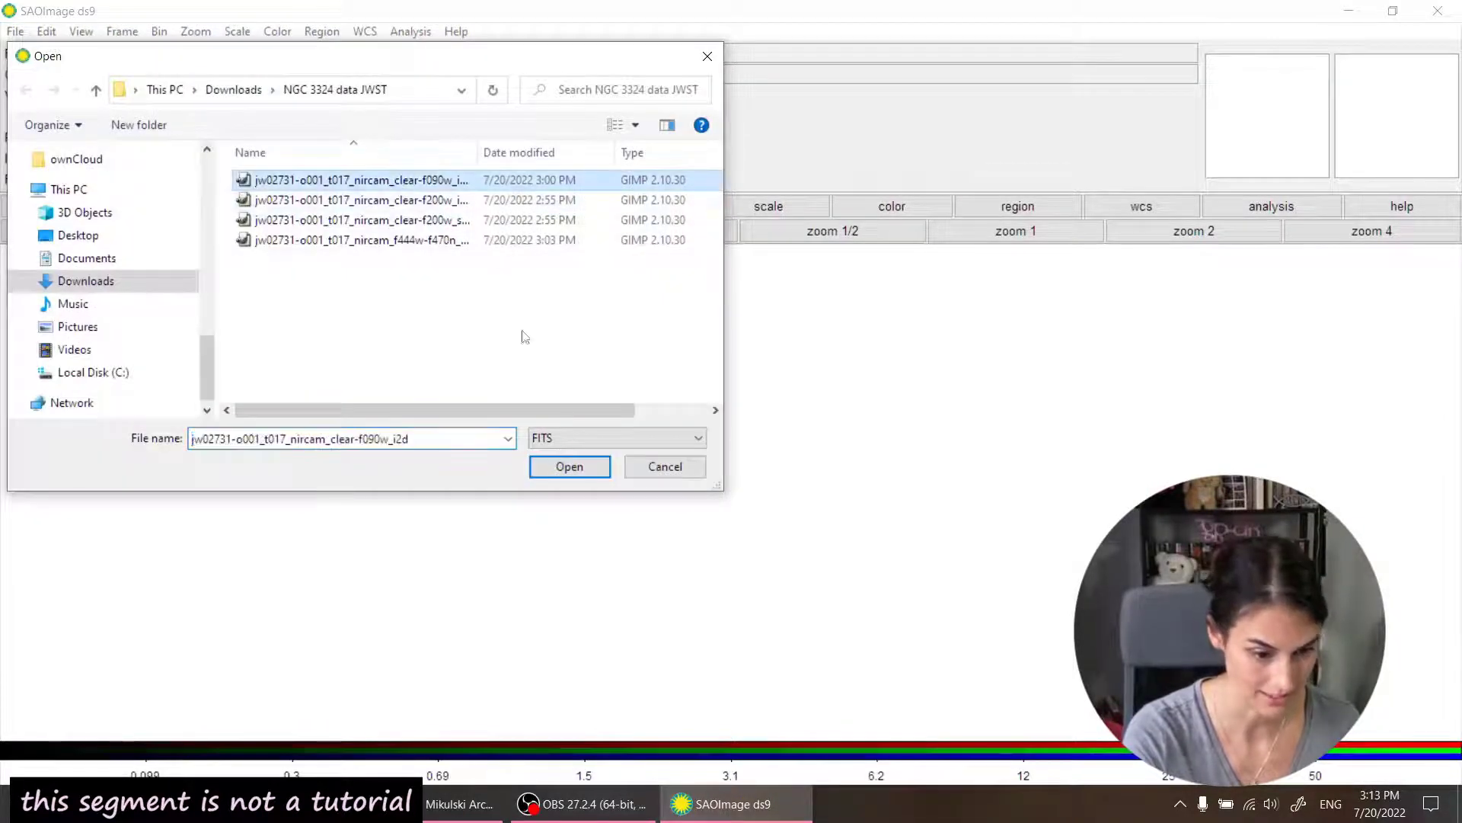
left_click(552, 466)
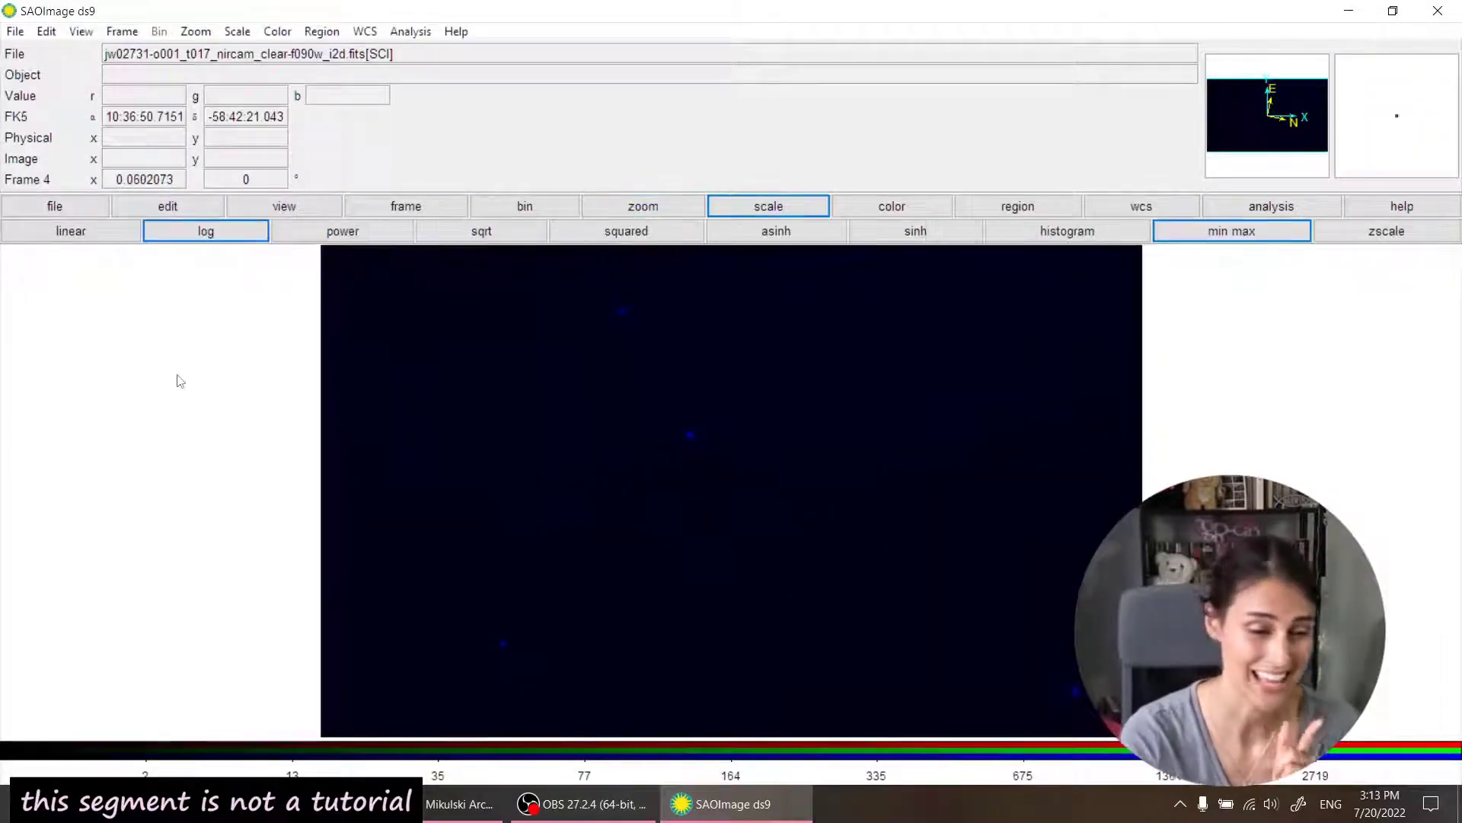
Step: Save the displayed carina RGB composite as a PNG image
left_click(135, 33)
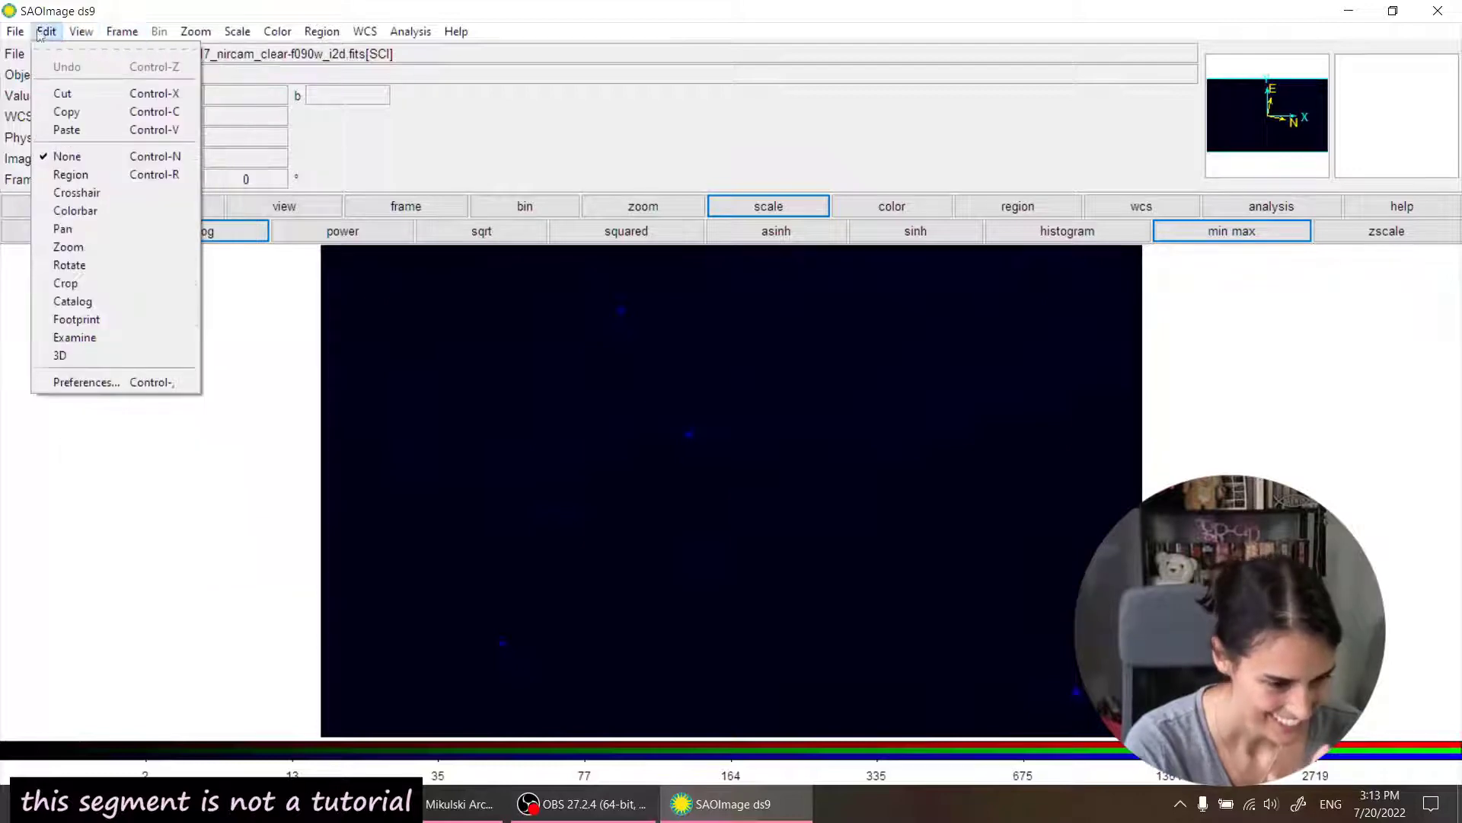
mouse_move(16, 31)
mouse_move(152, 219)
left_click(267, 323)
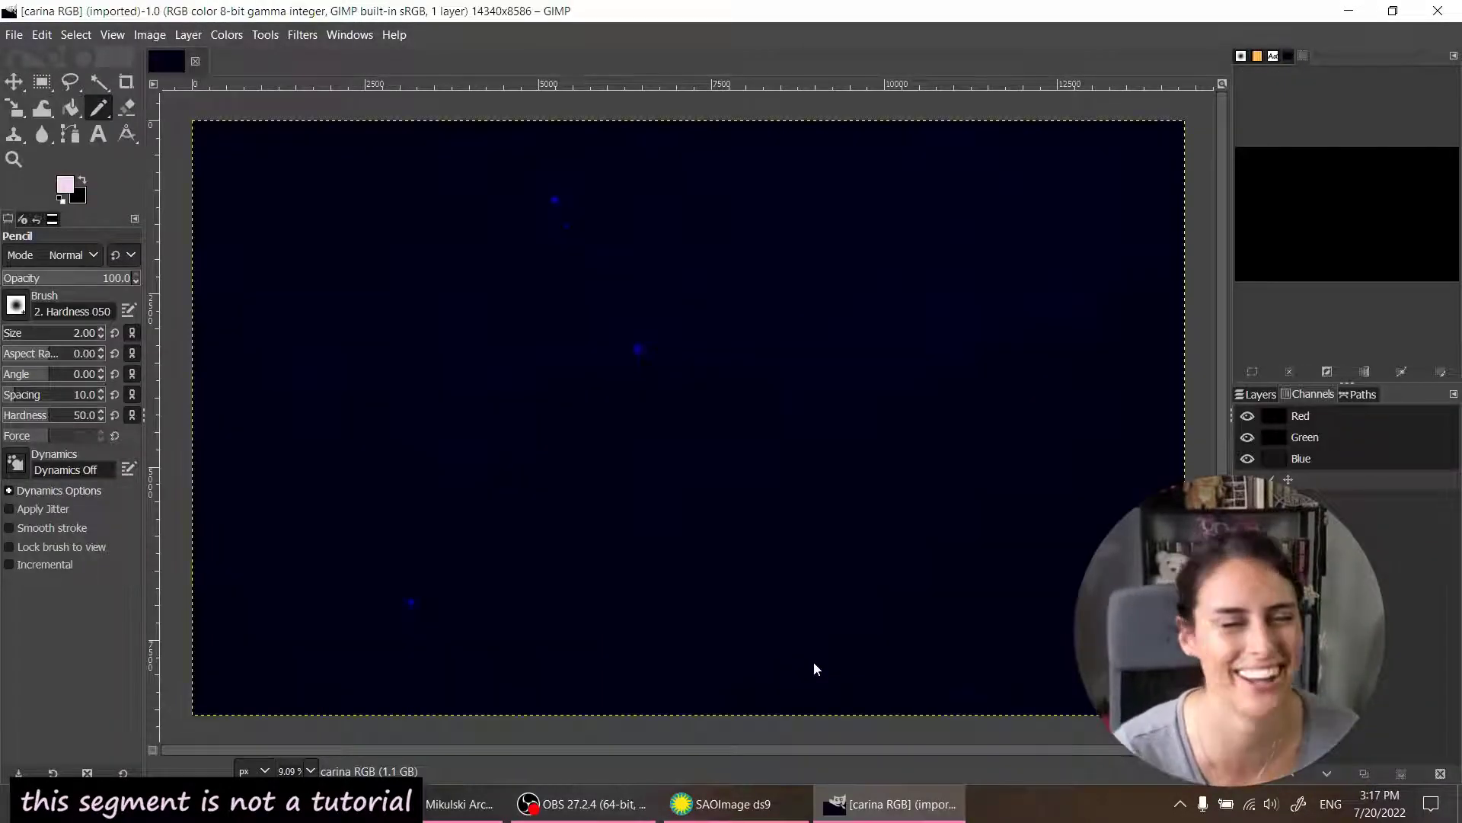
Step: Close GIMP after viewing the dark-blue export, check DS9's Color menu, then close DS9
left_click(1438, 11)
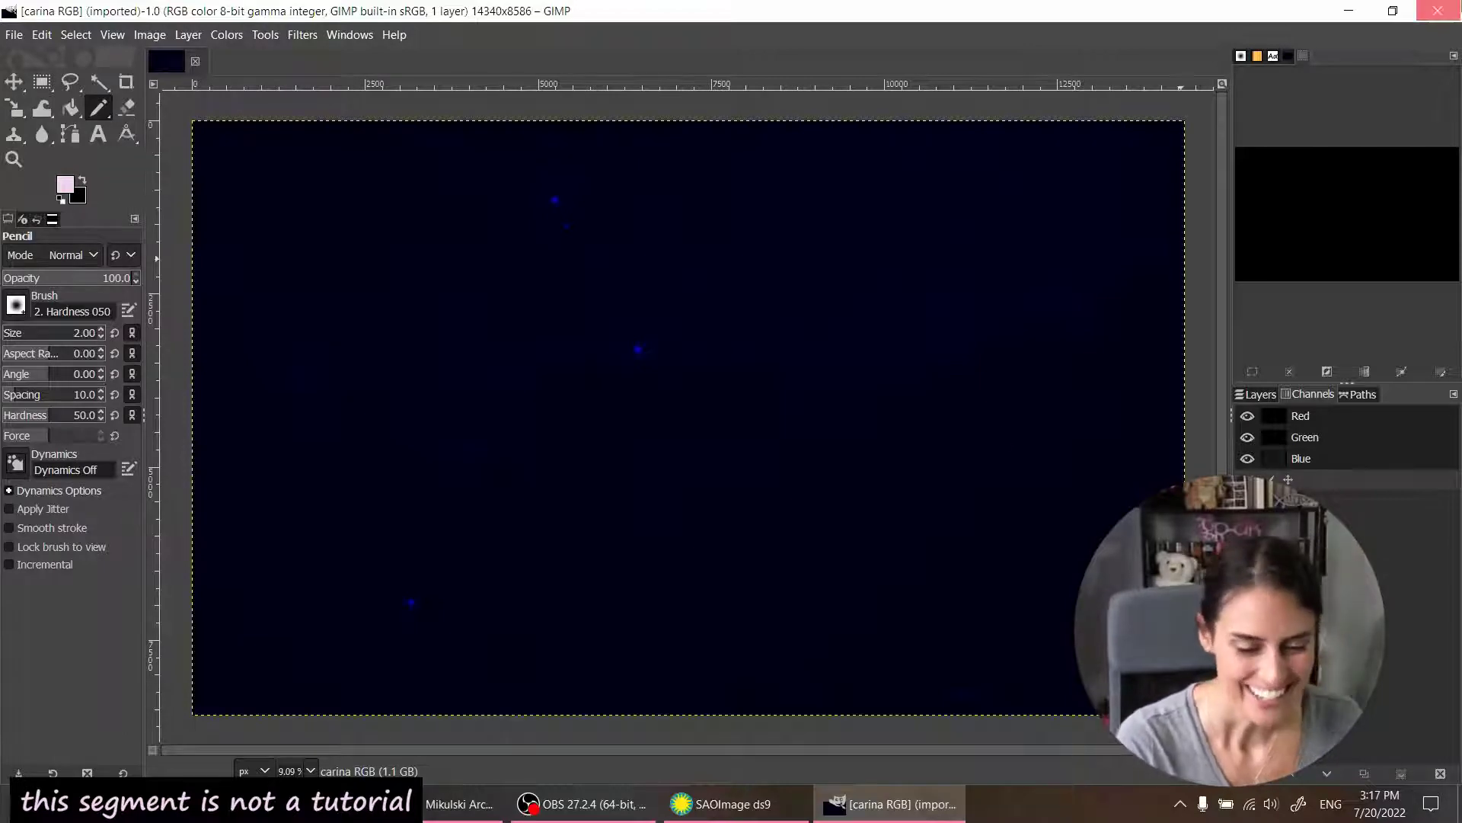
left_click(464, 8)
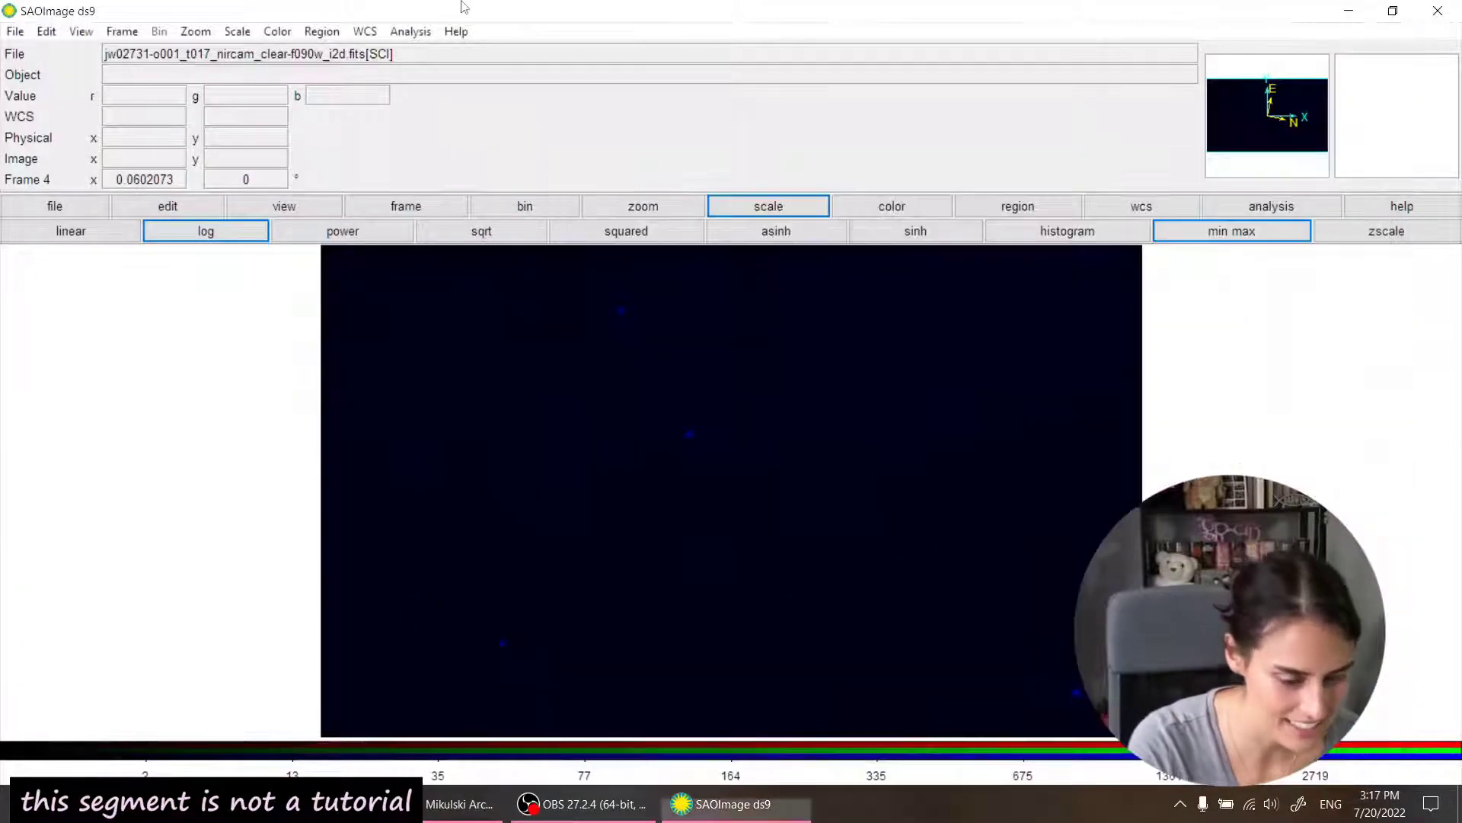
left_click(278, 32)
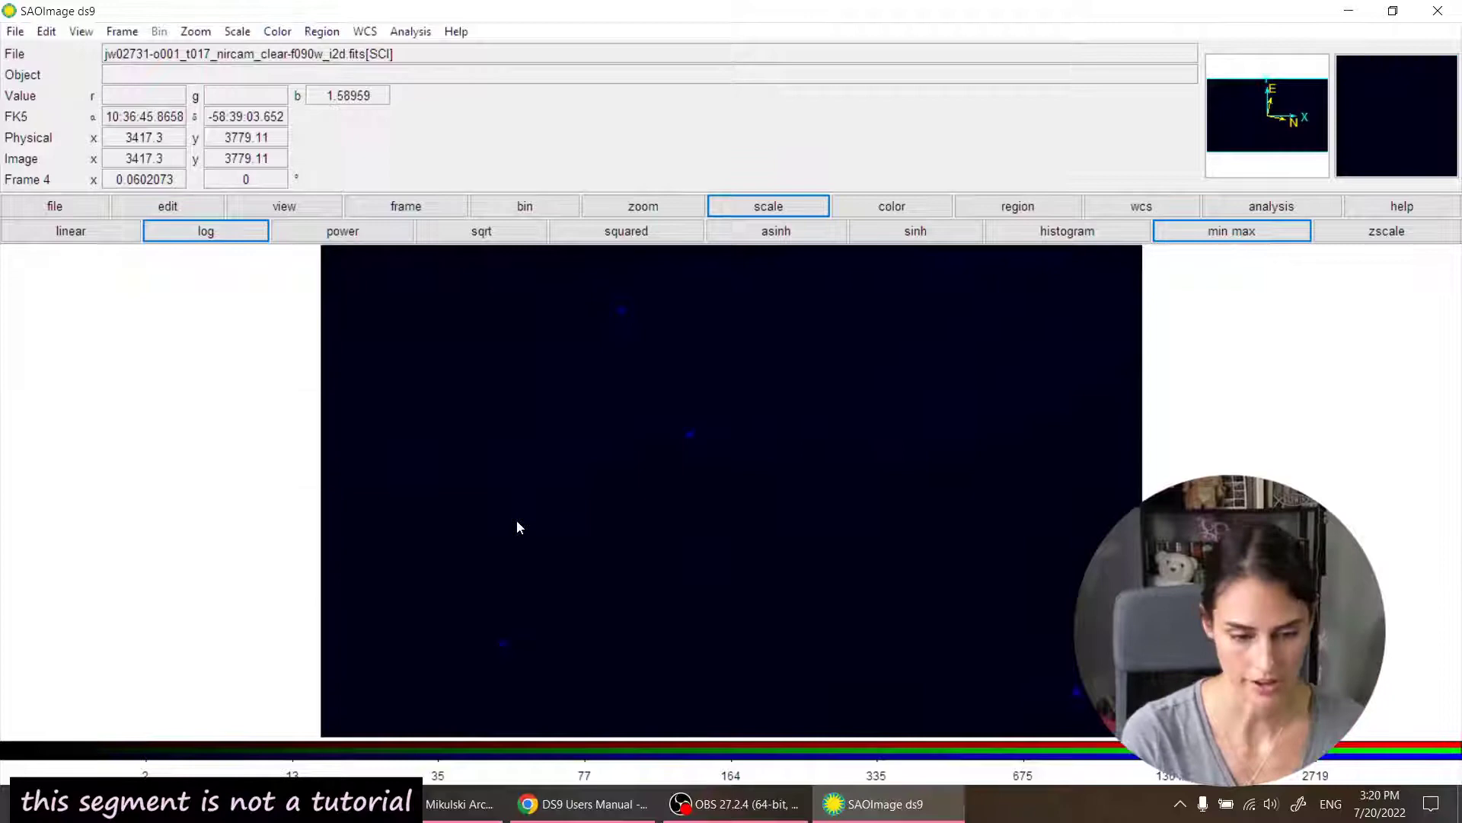
left_click(1438, 11)
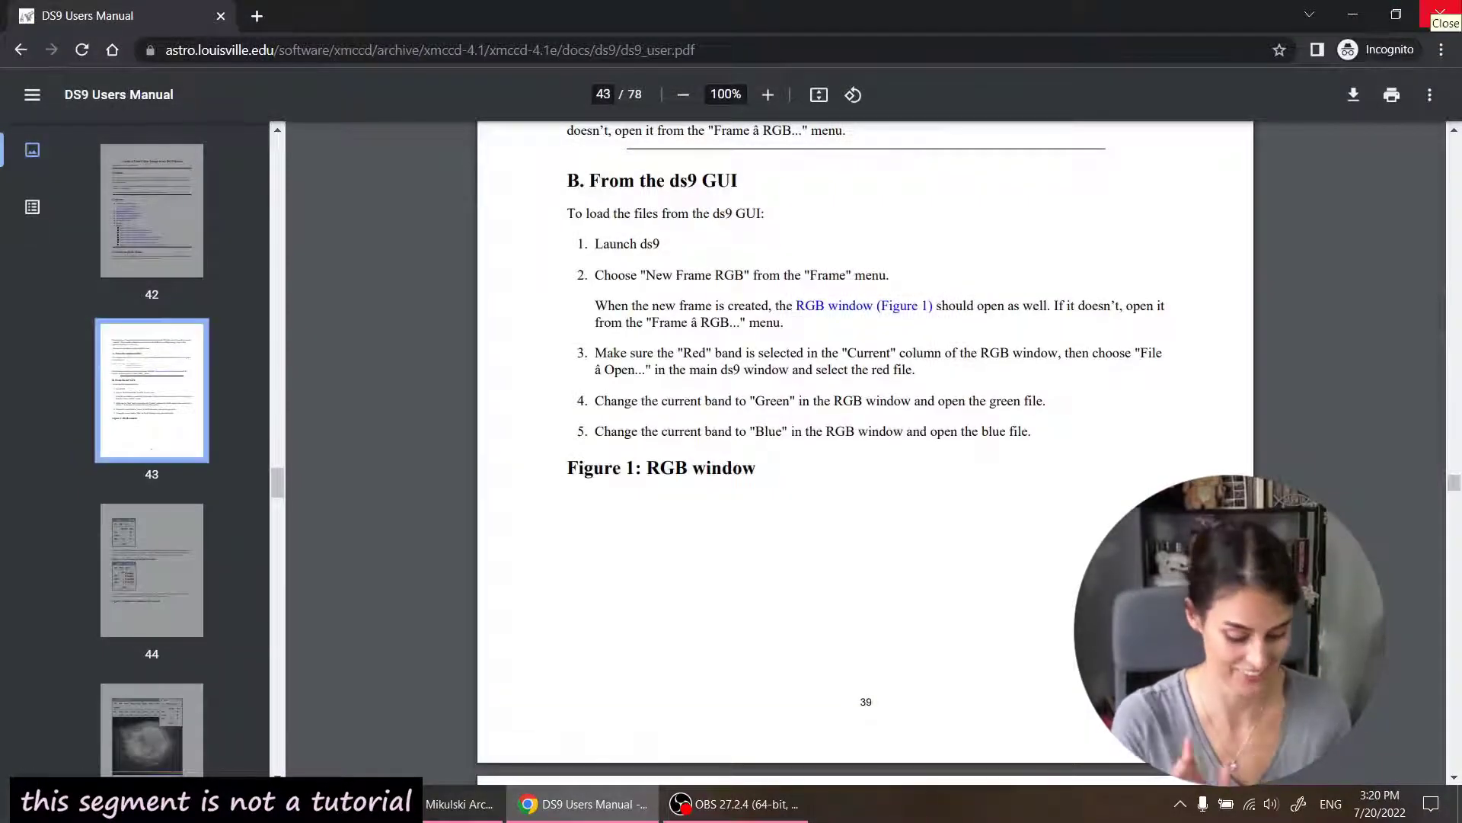
Step: Relaunch DS9 maximized, then scroll Chrome's DS9 manual to the page 44 RGB section
key("super")
type("sao")
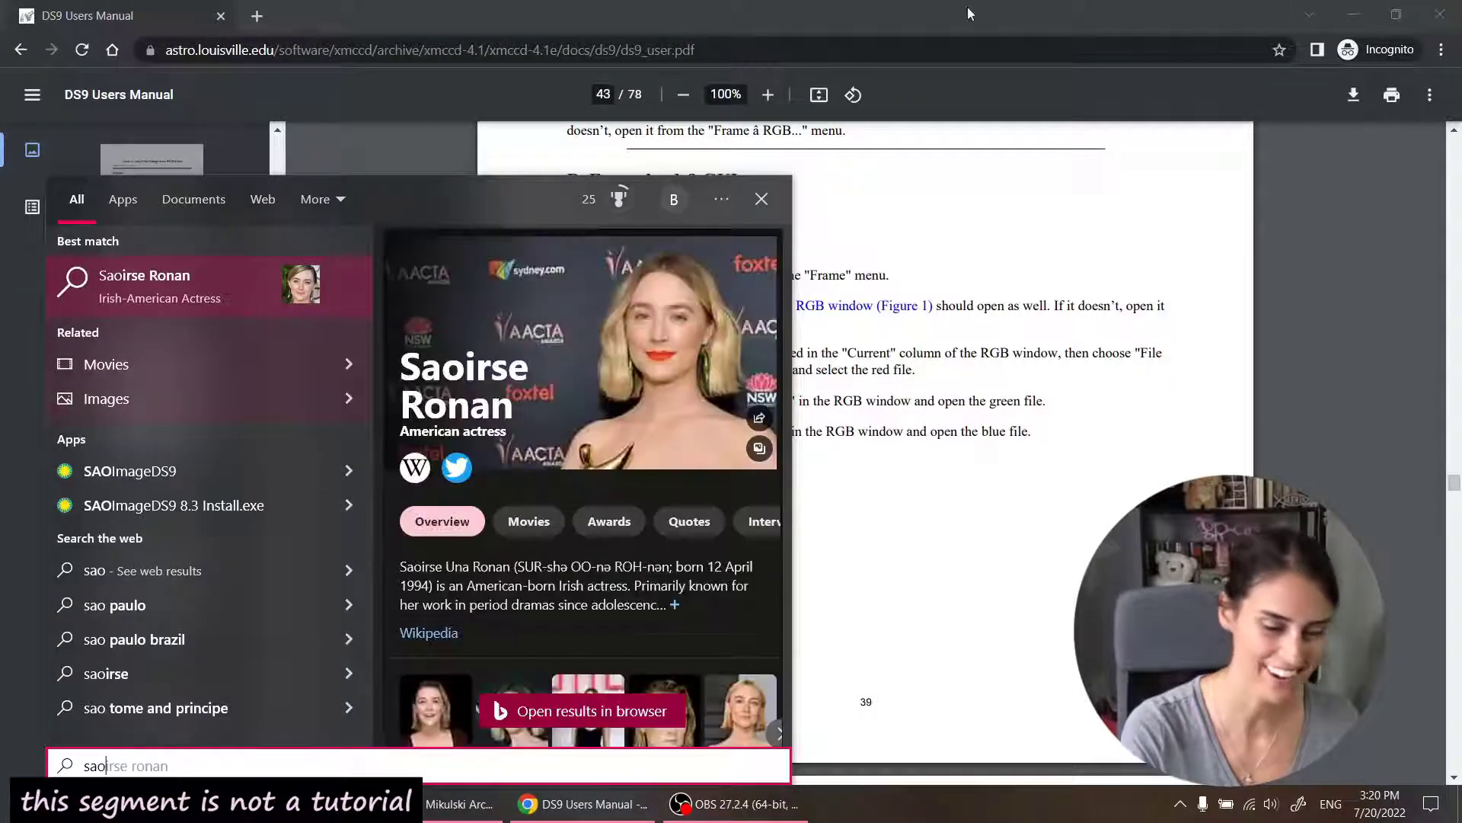
key("Escape")
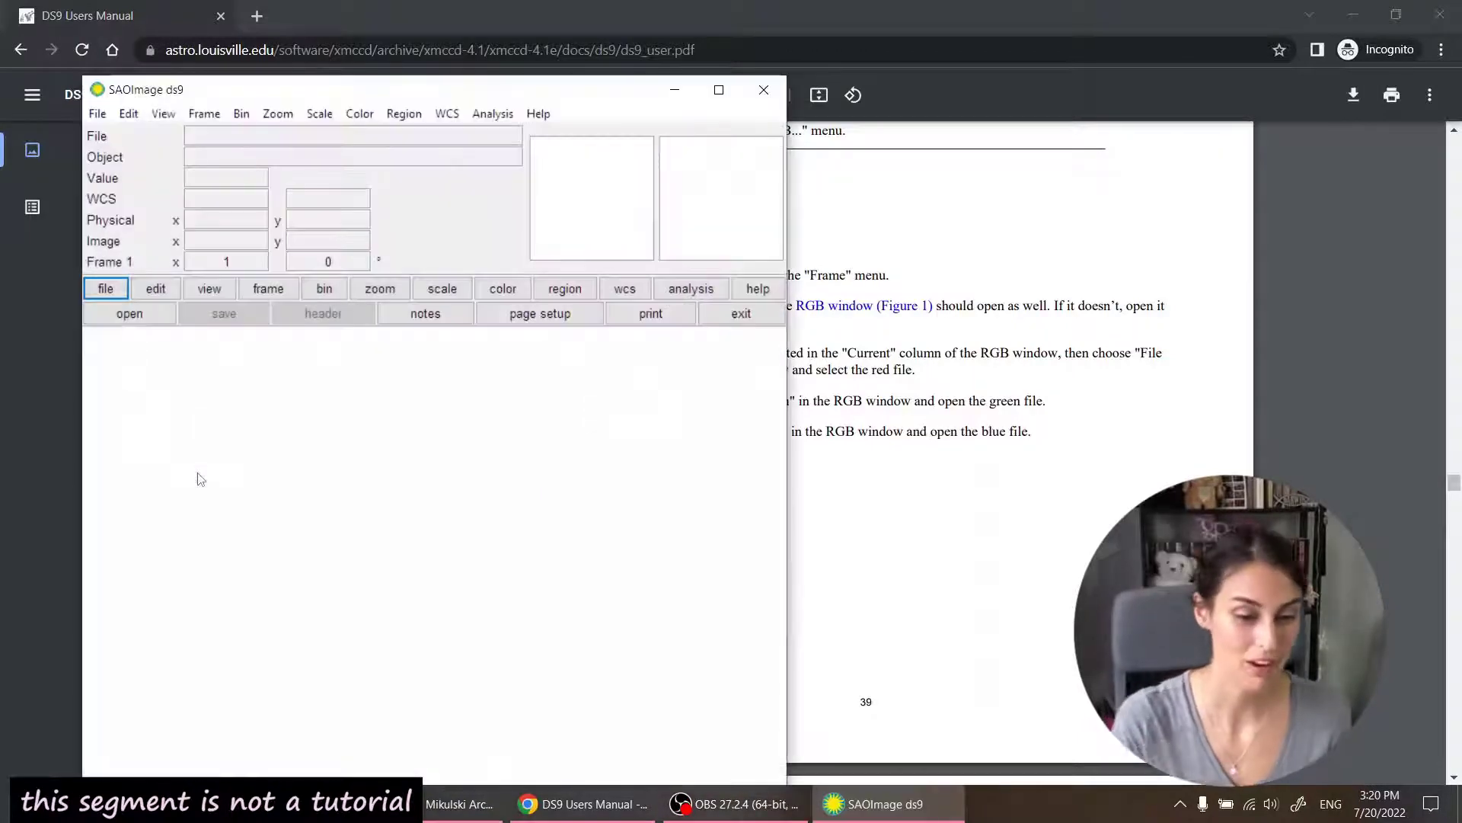
left_click(719, 90)
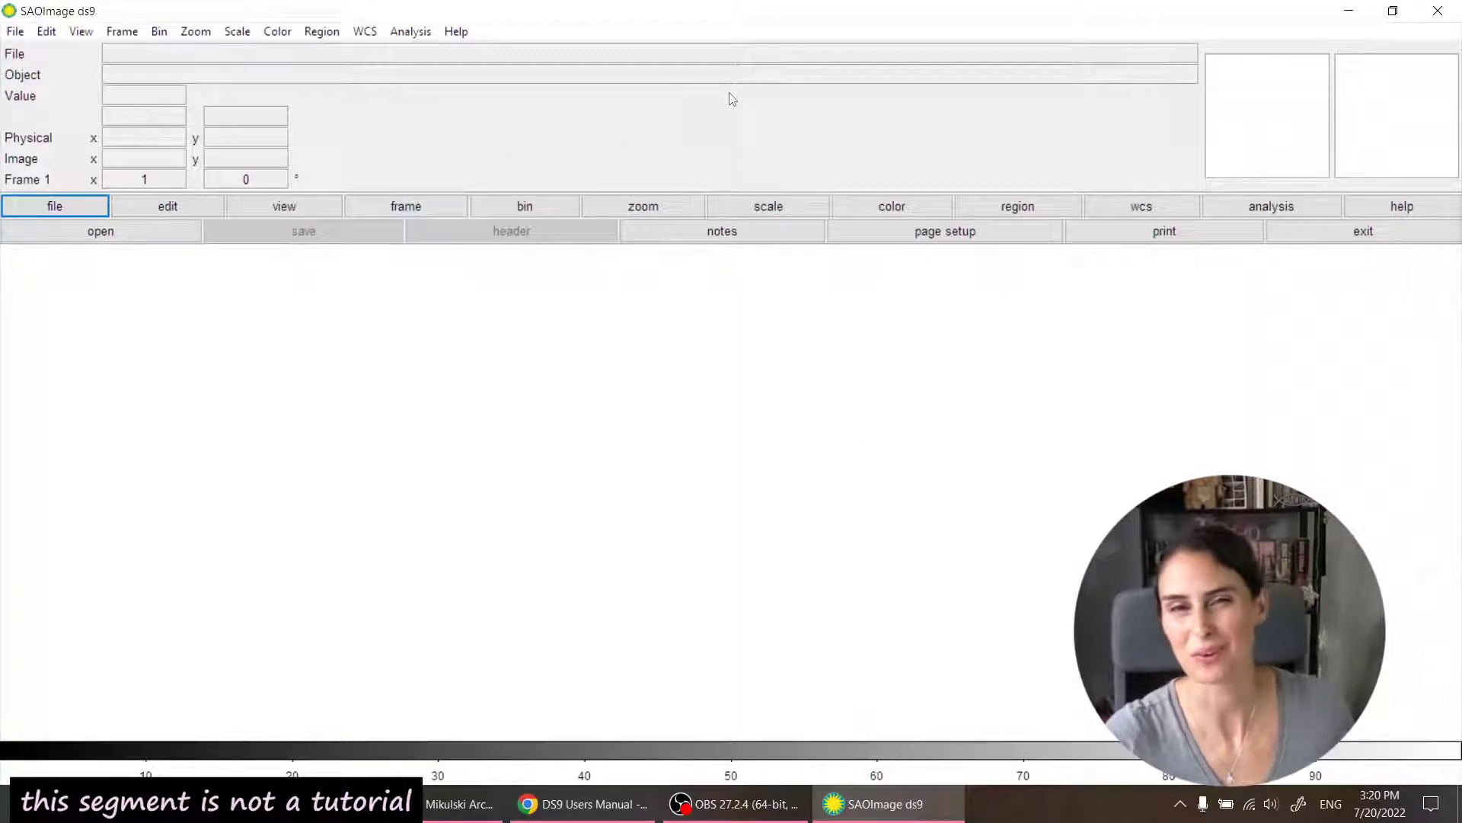
left_click(15, 31)
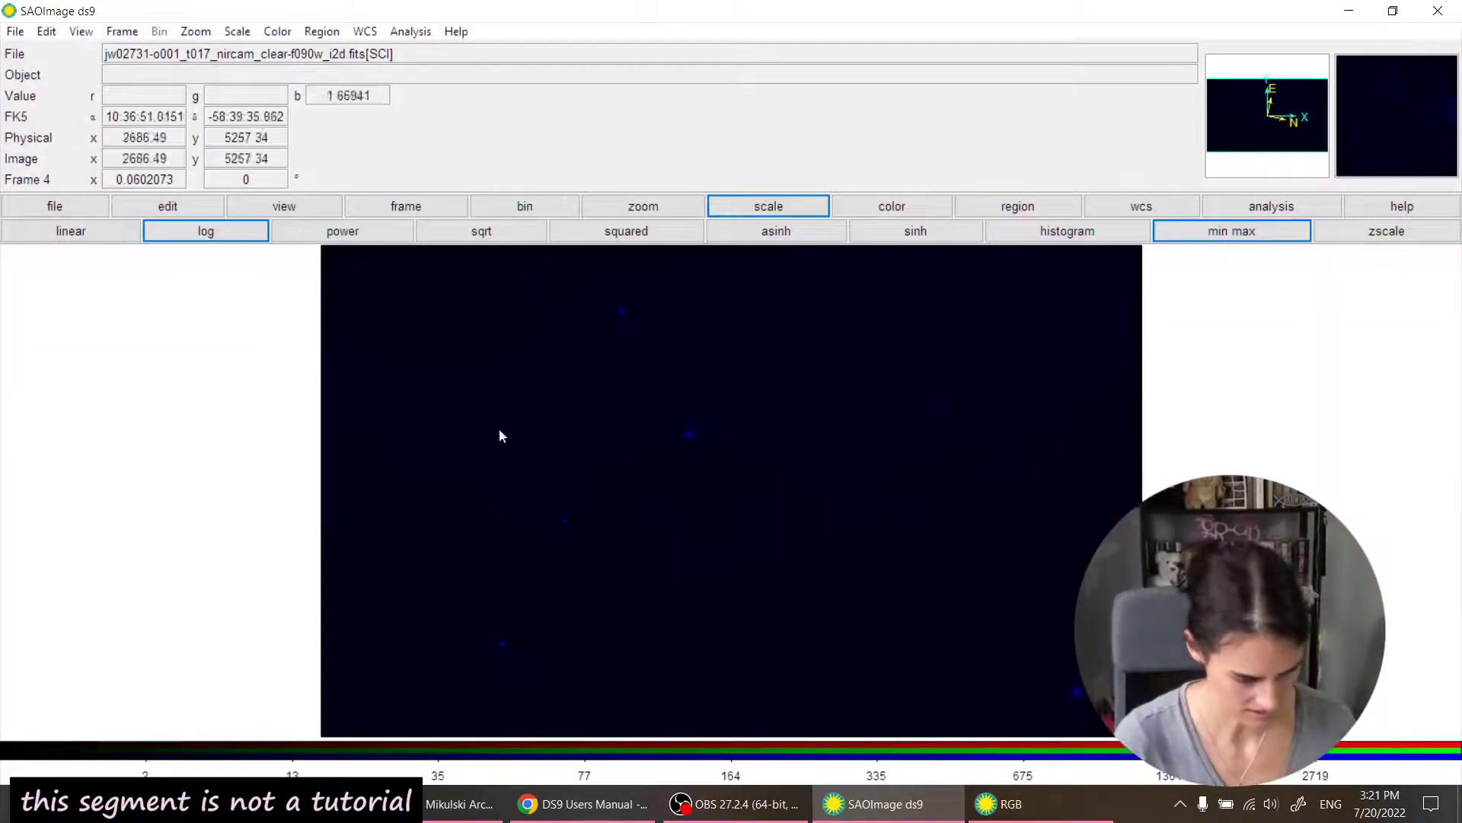
left_click(596, 802)
scroll(625, 539, "down", 8)
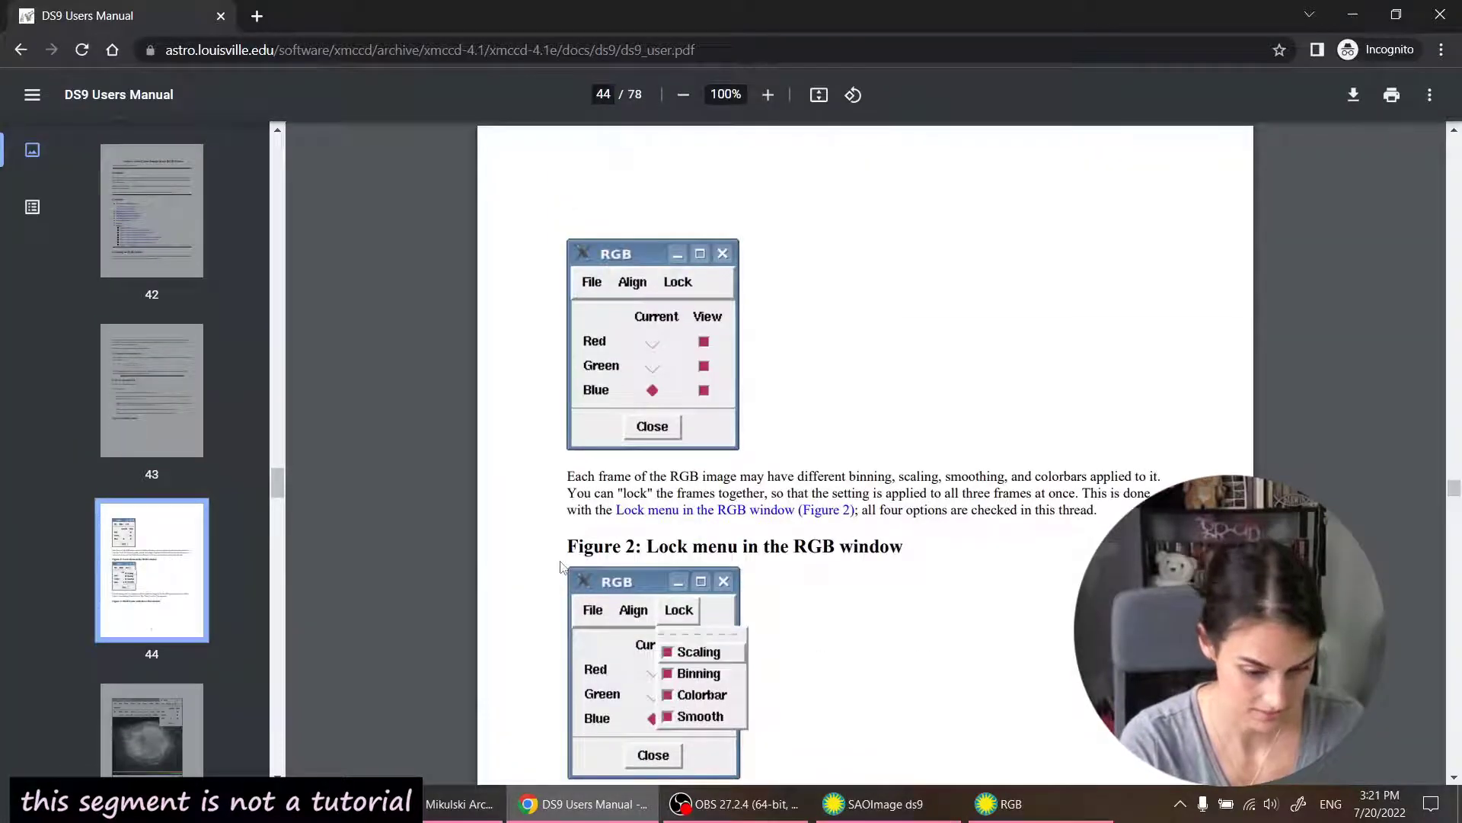
Step: Back in DS9, open the Frame menu's RGB channel panel and inspect its Lock options
scroll(562, 568, "down", 1)
scroll(561, 567, "down", 2)
key("alt+Tab")
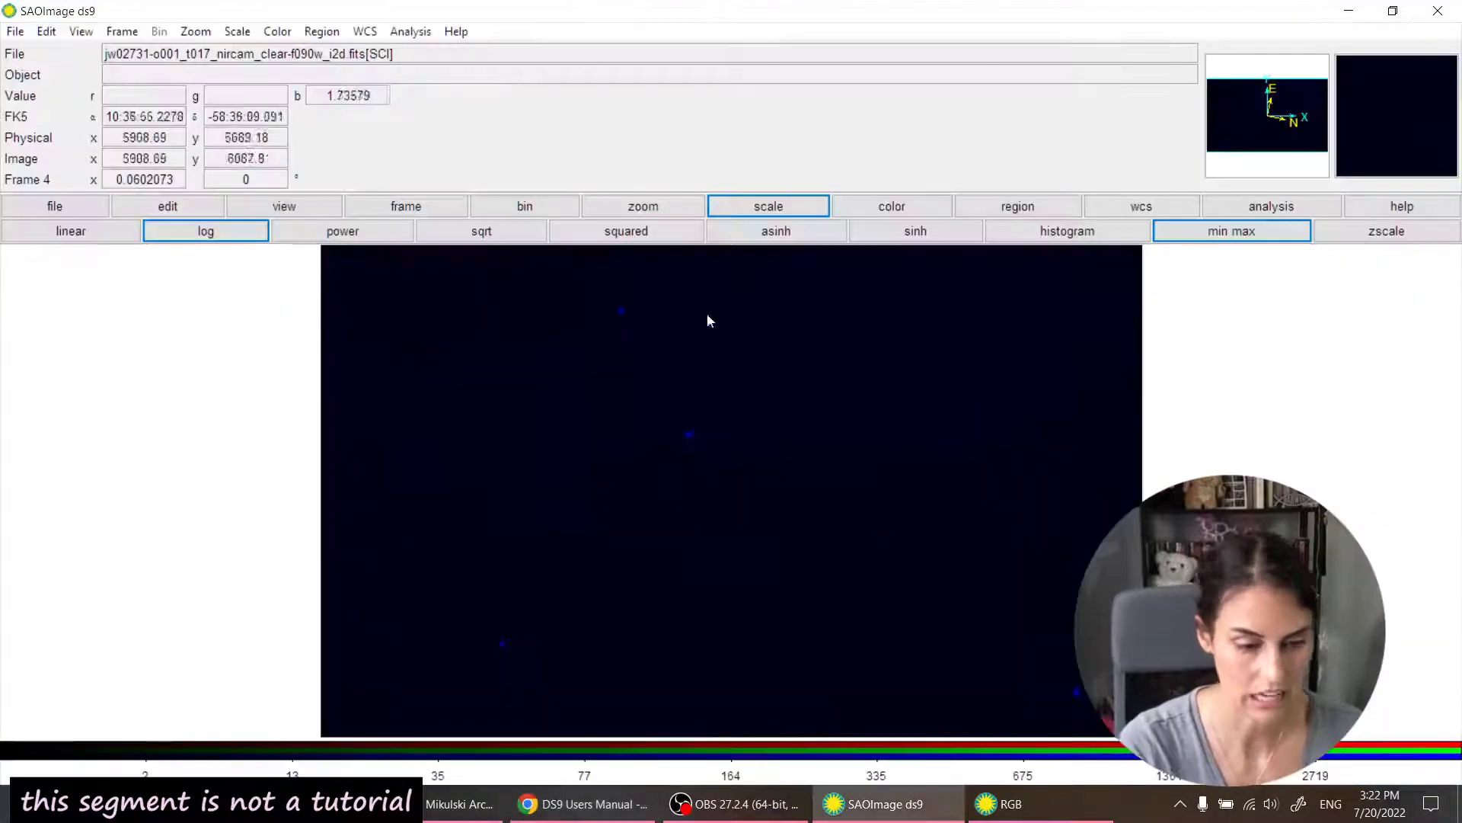
left_click(122, 31)
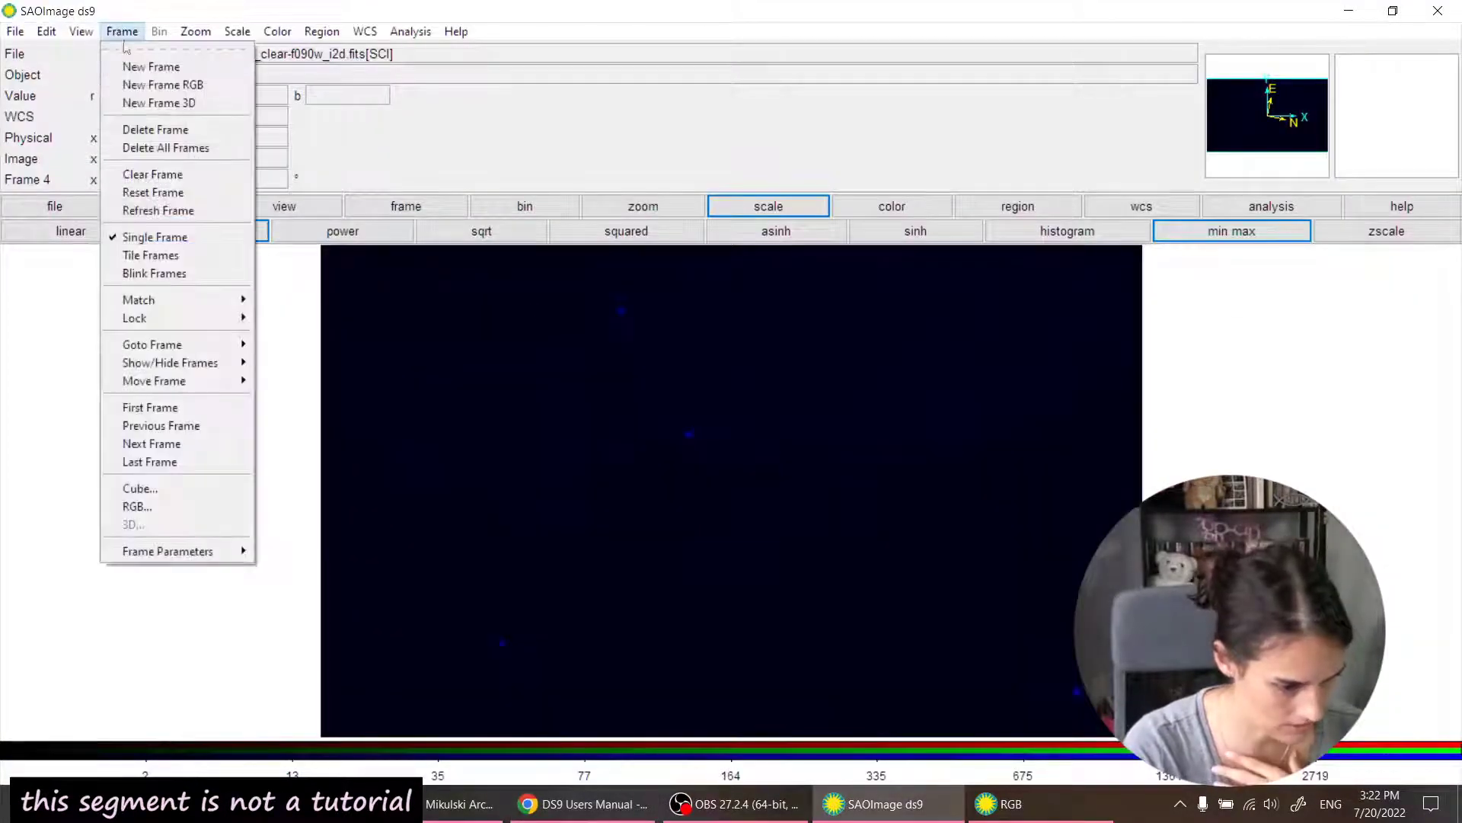
left_click(141, 505)
left_click(199, 137)
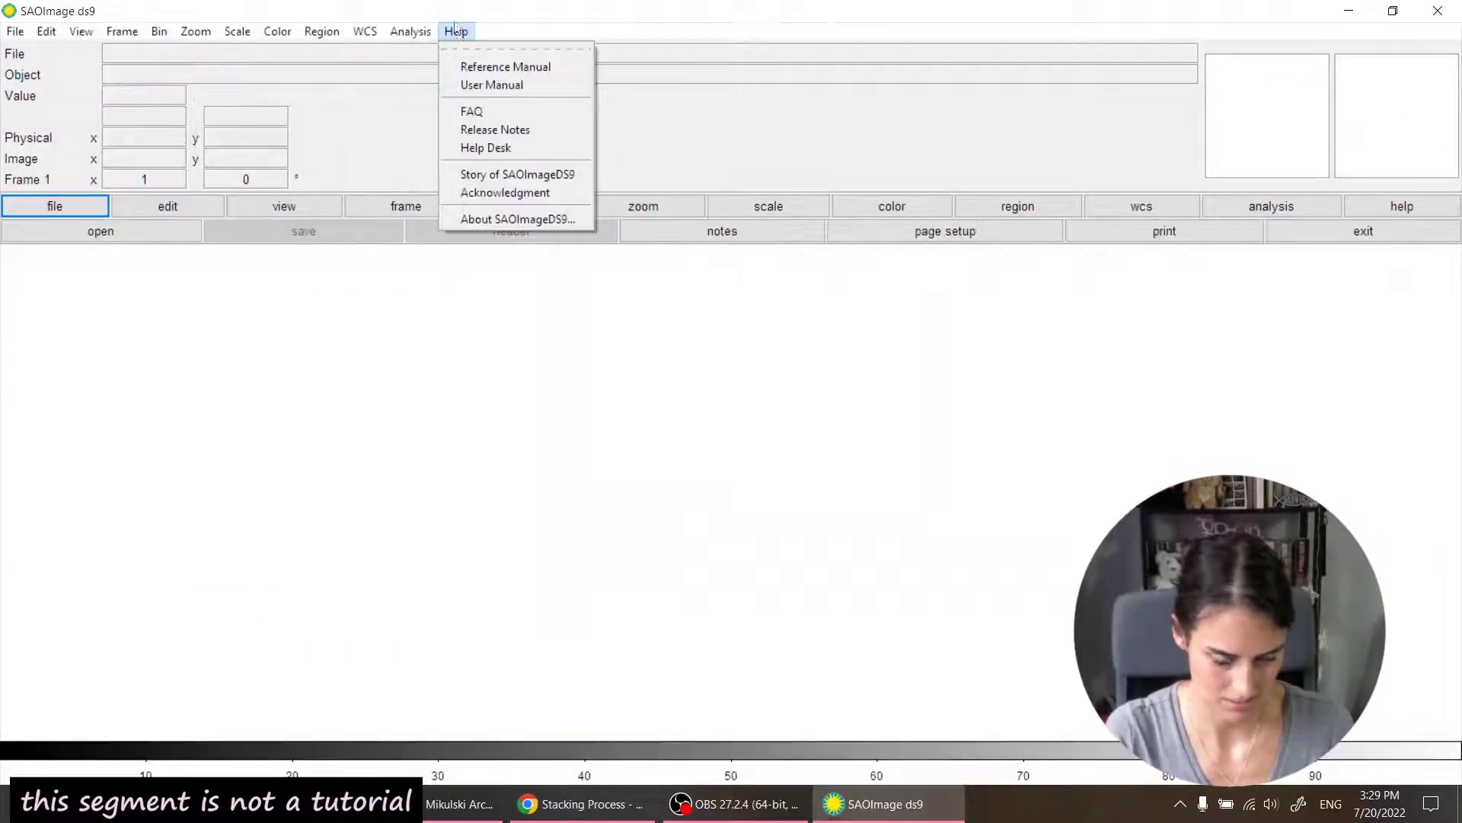
Step: Read the RGB frames section of DS9's built-in user manual
left_click(492, 86)
left_click(466, 516)
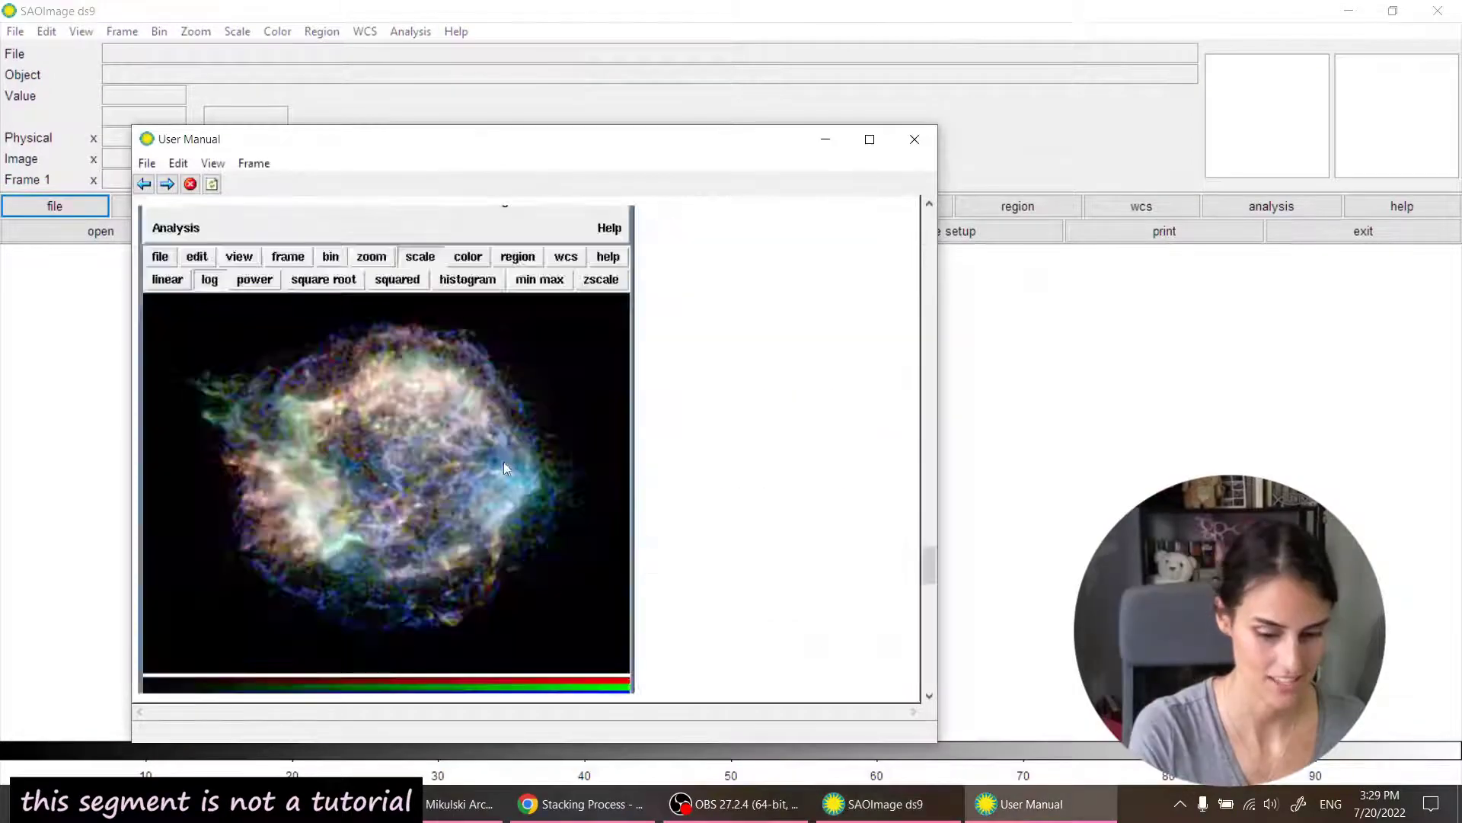
scroll(924, 707, "down", 5)
scroll(924, 706, "down", 15)
Step: Create a new RGB frame and switch the display from tiled frames to a single frame
left_click(126, 50)
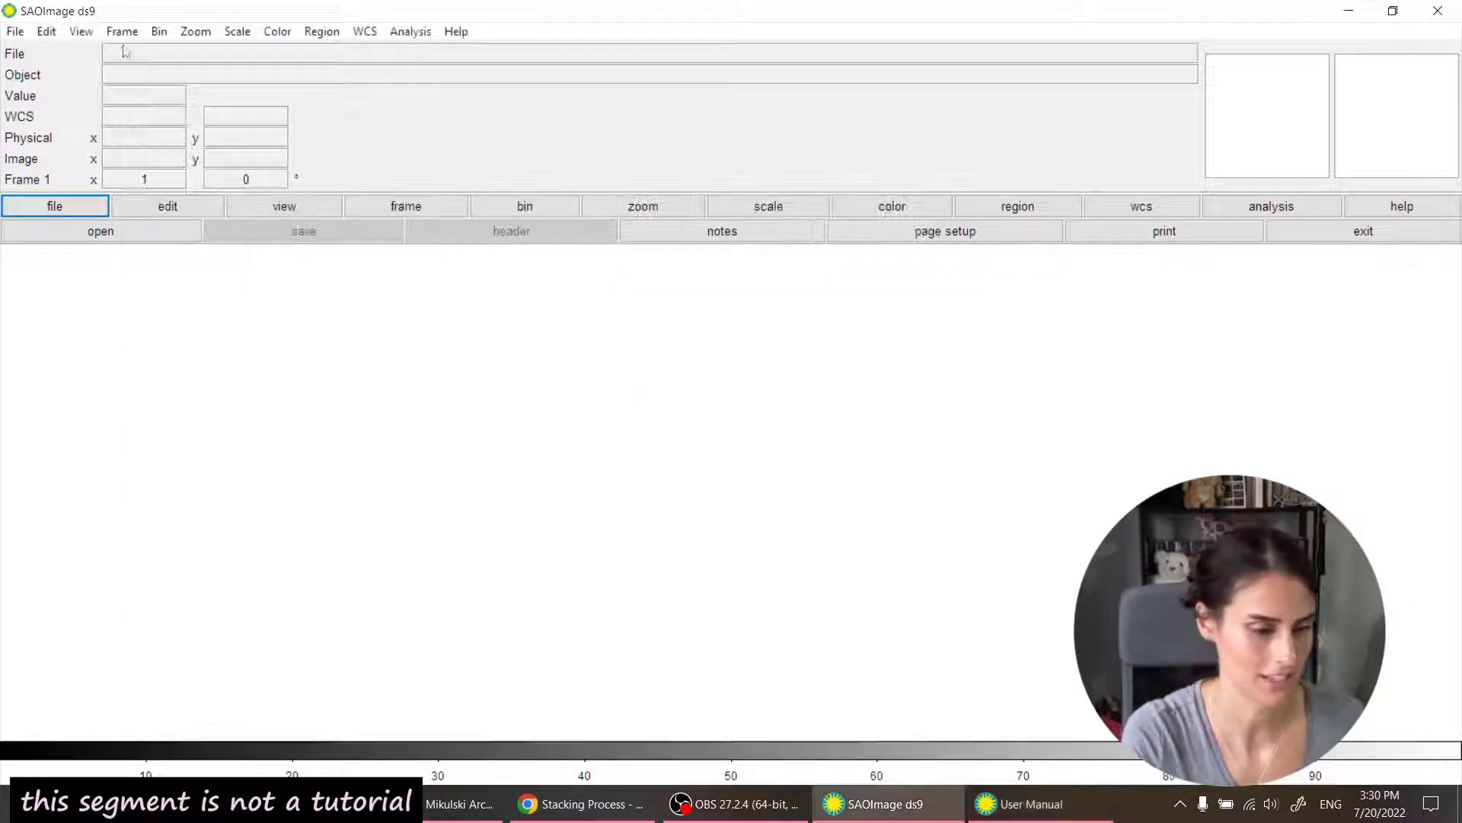
left_click(122, 32)
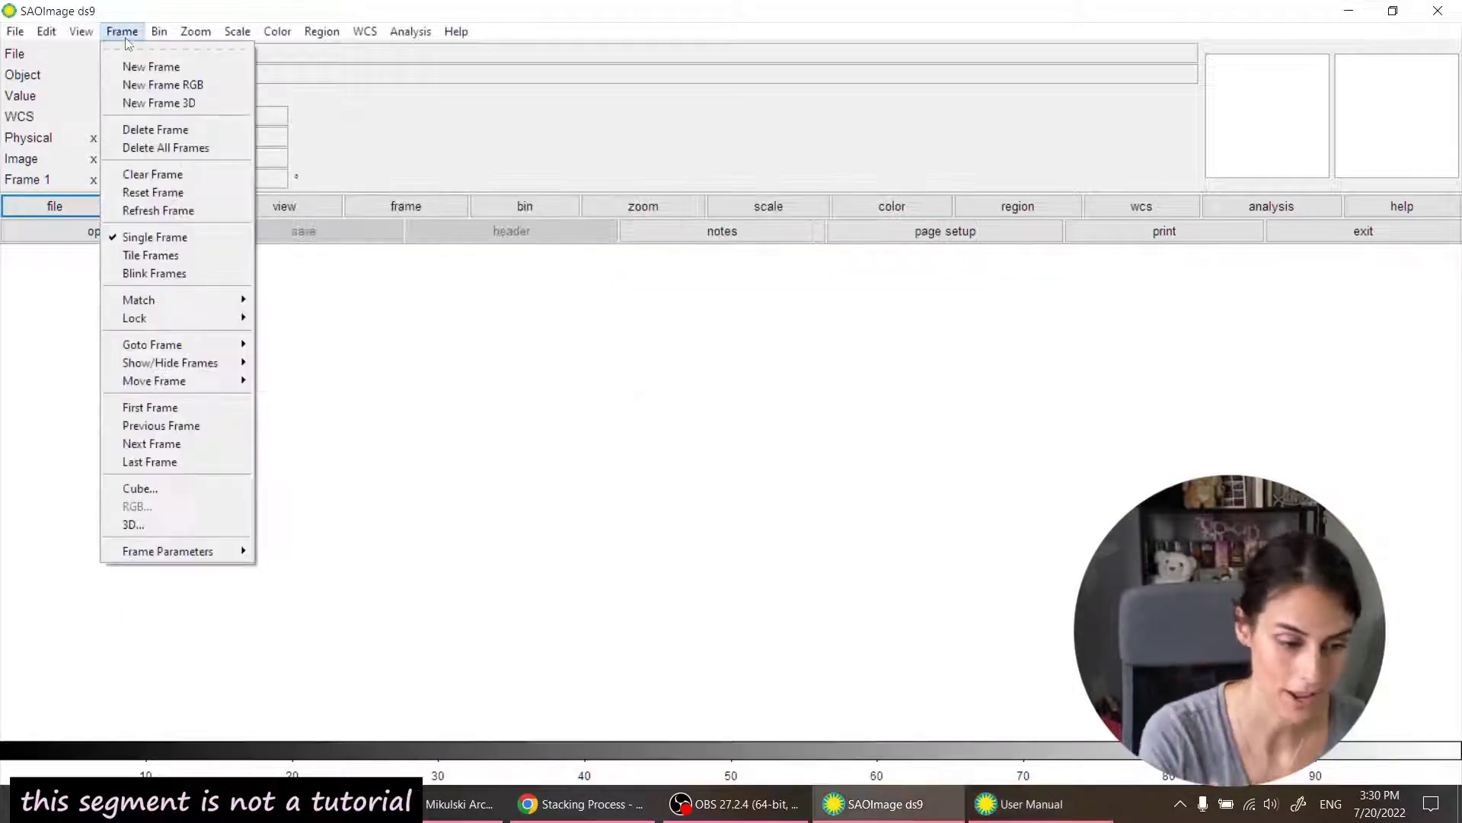
left_click(144, 86)
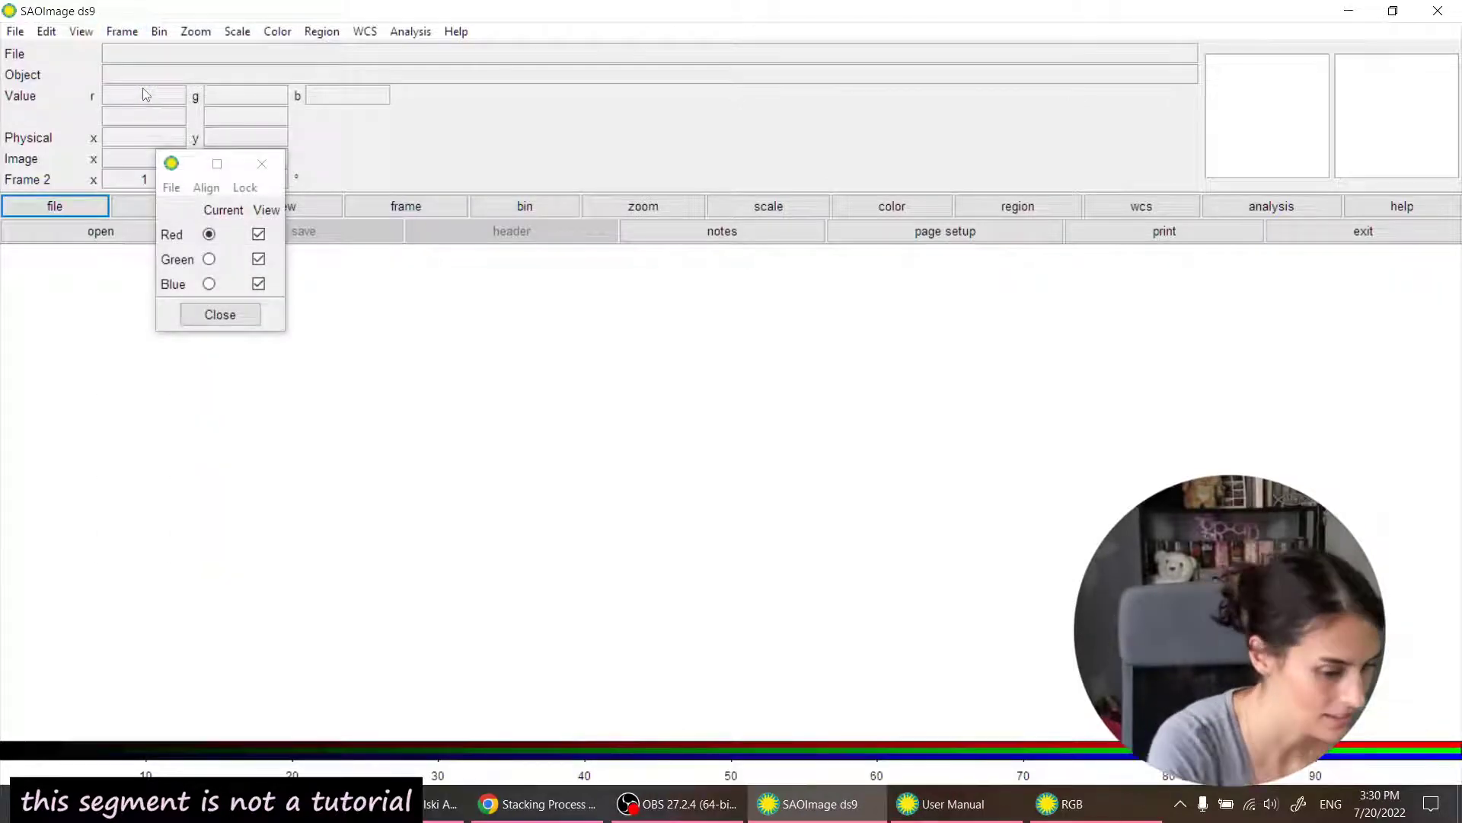
left_click(11, 32)
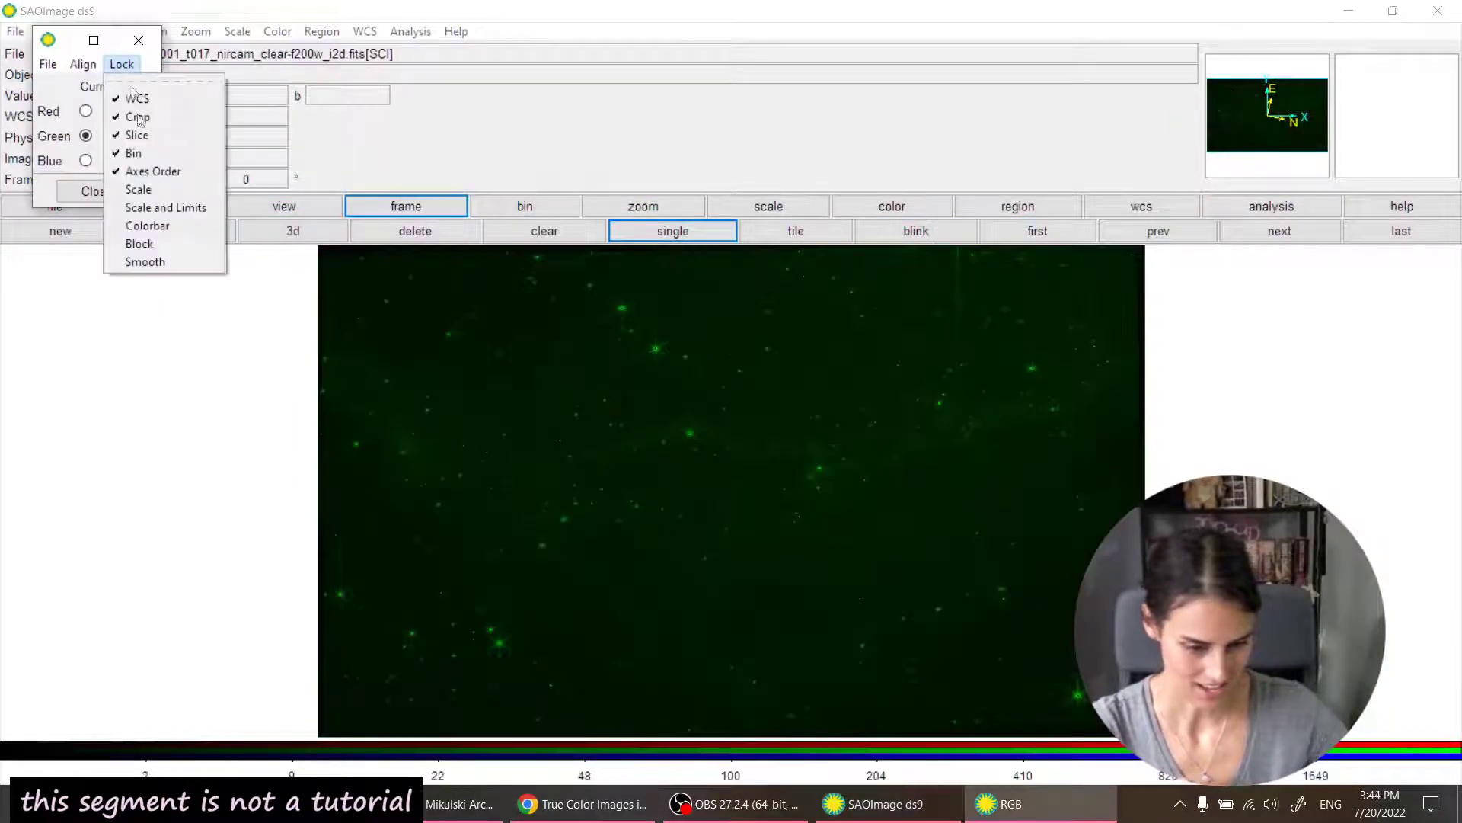
left_click(1046, 815)
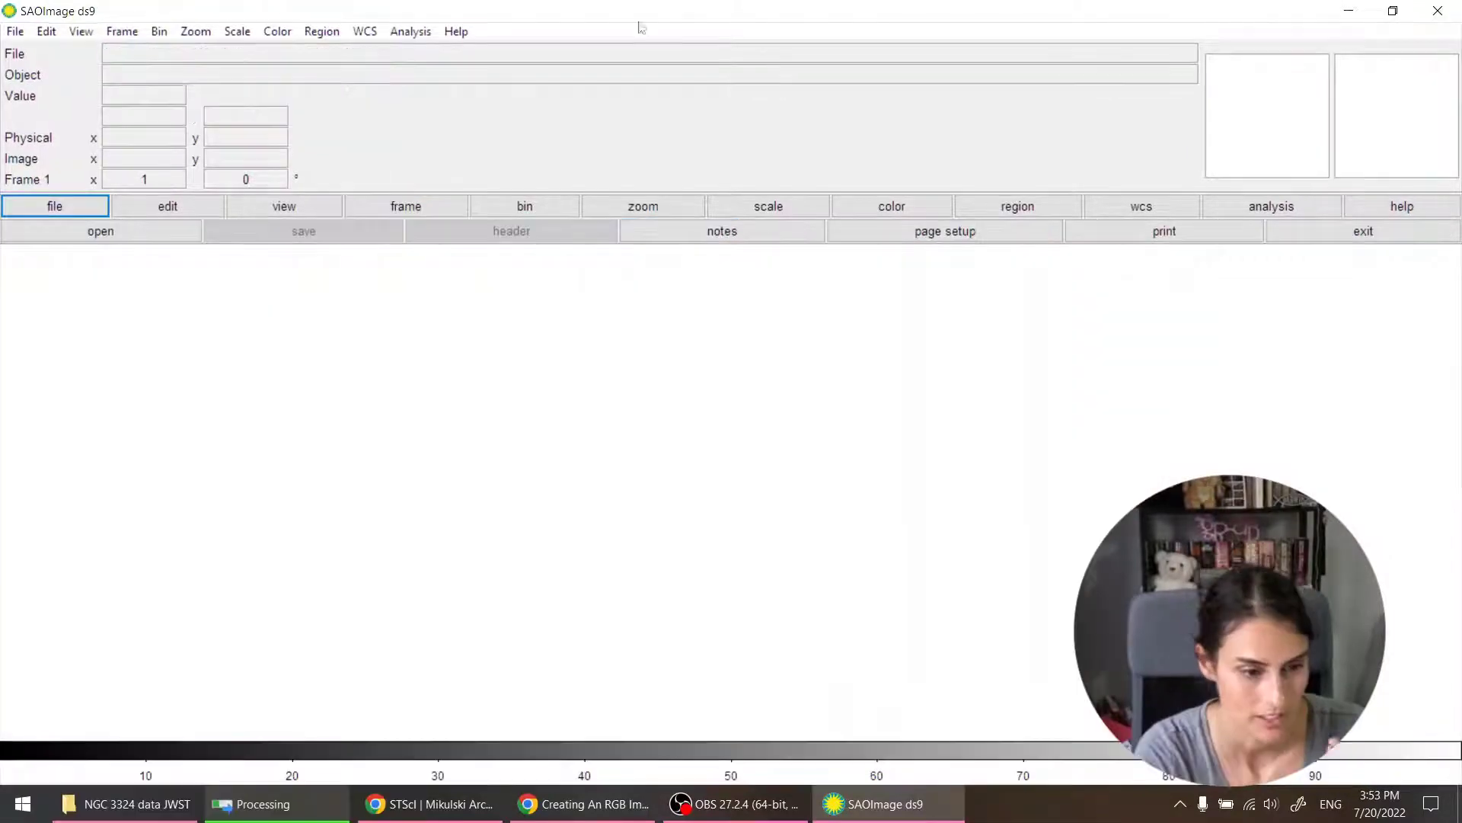
Step: Create a new RGB frame and load the F444W-F470N image into the red channel
left_click(120, 32)
left_click(162, 85)
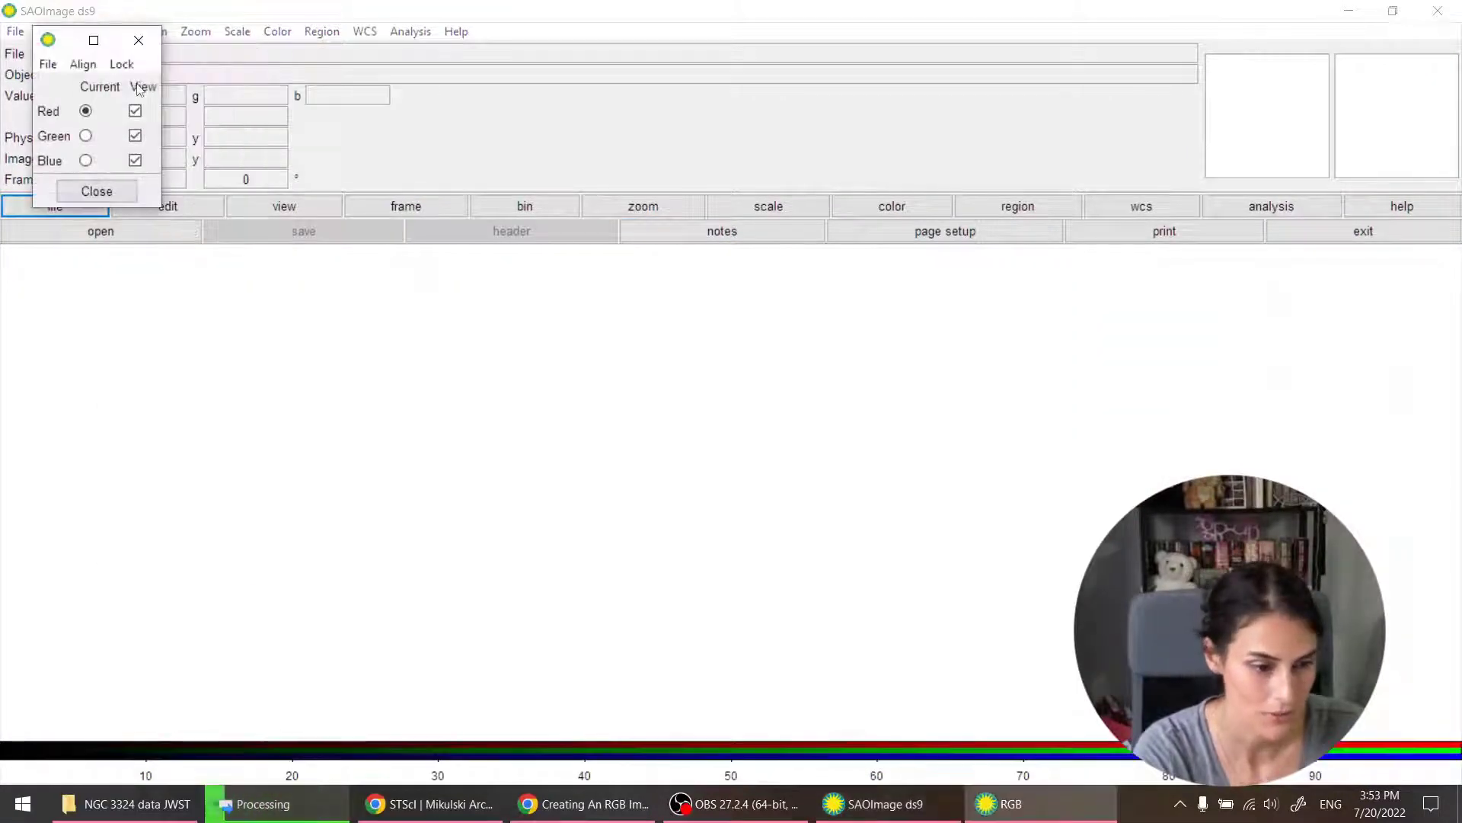
left_click(16, 31)
left_click(40, 67)
left_click(359, 239)
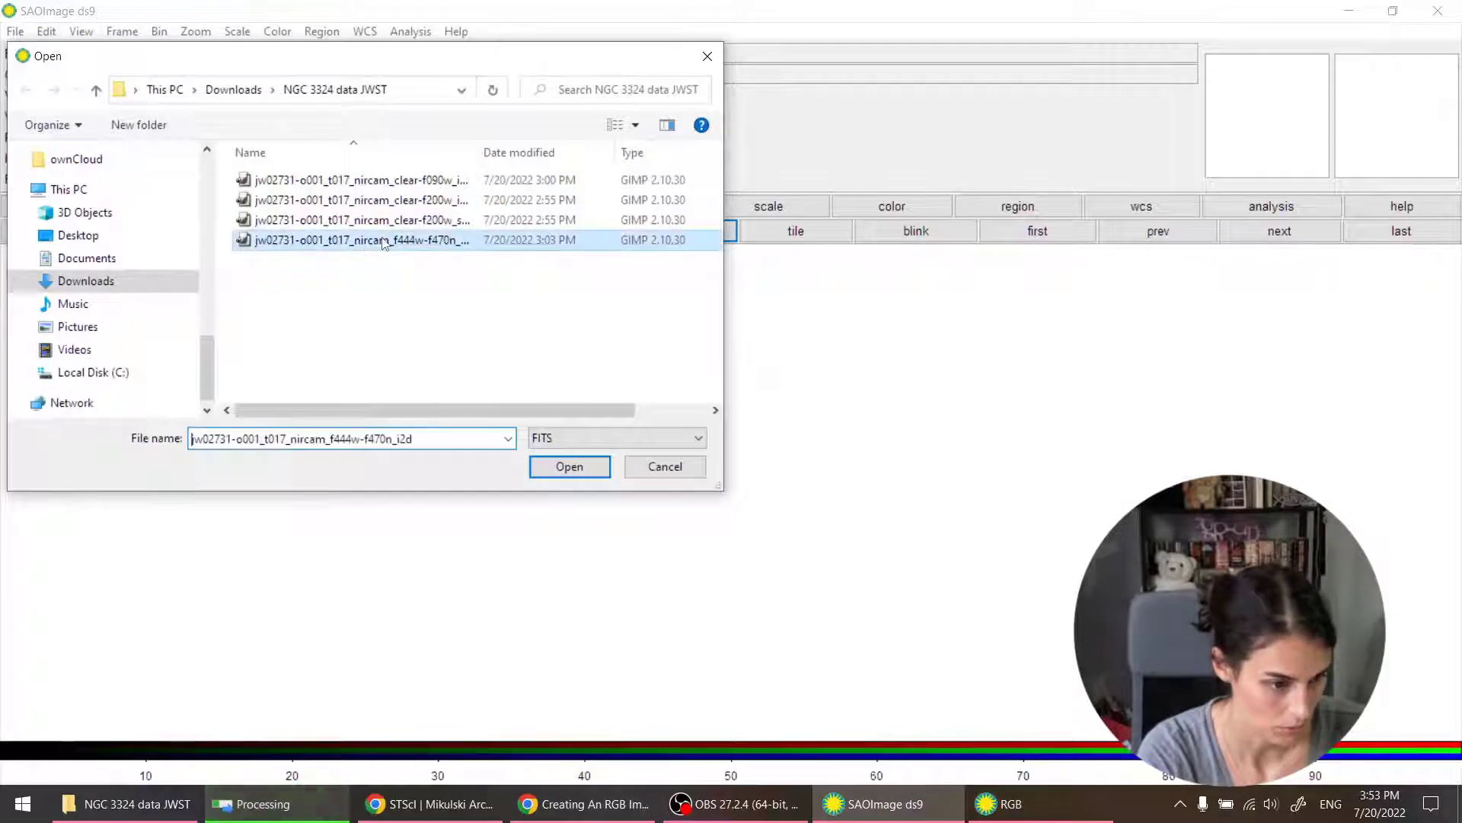
left_click(568, 464)
Step: Lock scale across all colour channels and load the F200W image into green
left_click(1011, 803)
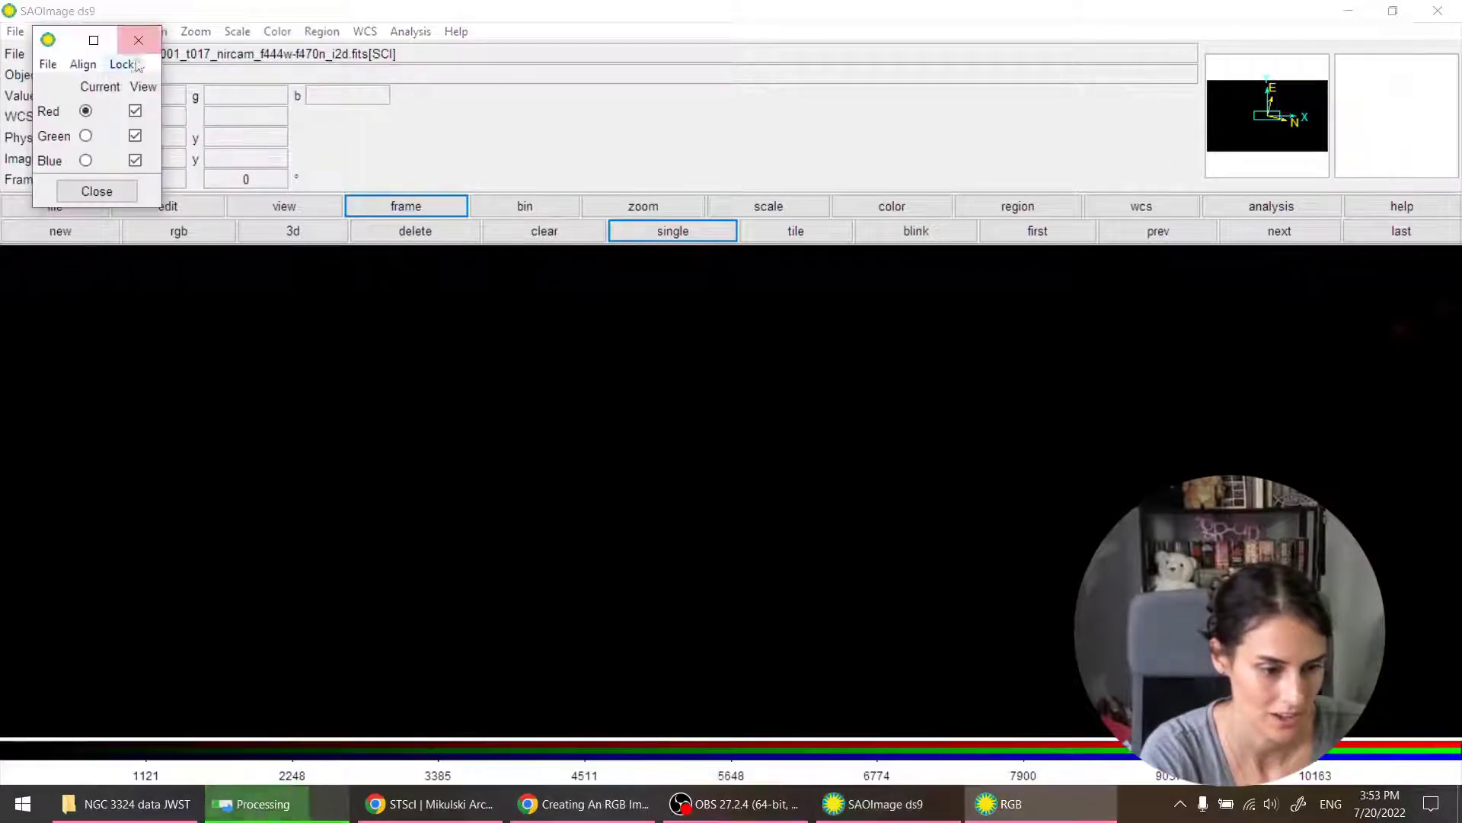
left_click(121, 64)
left_click(138, 190)
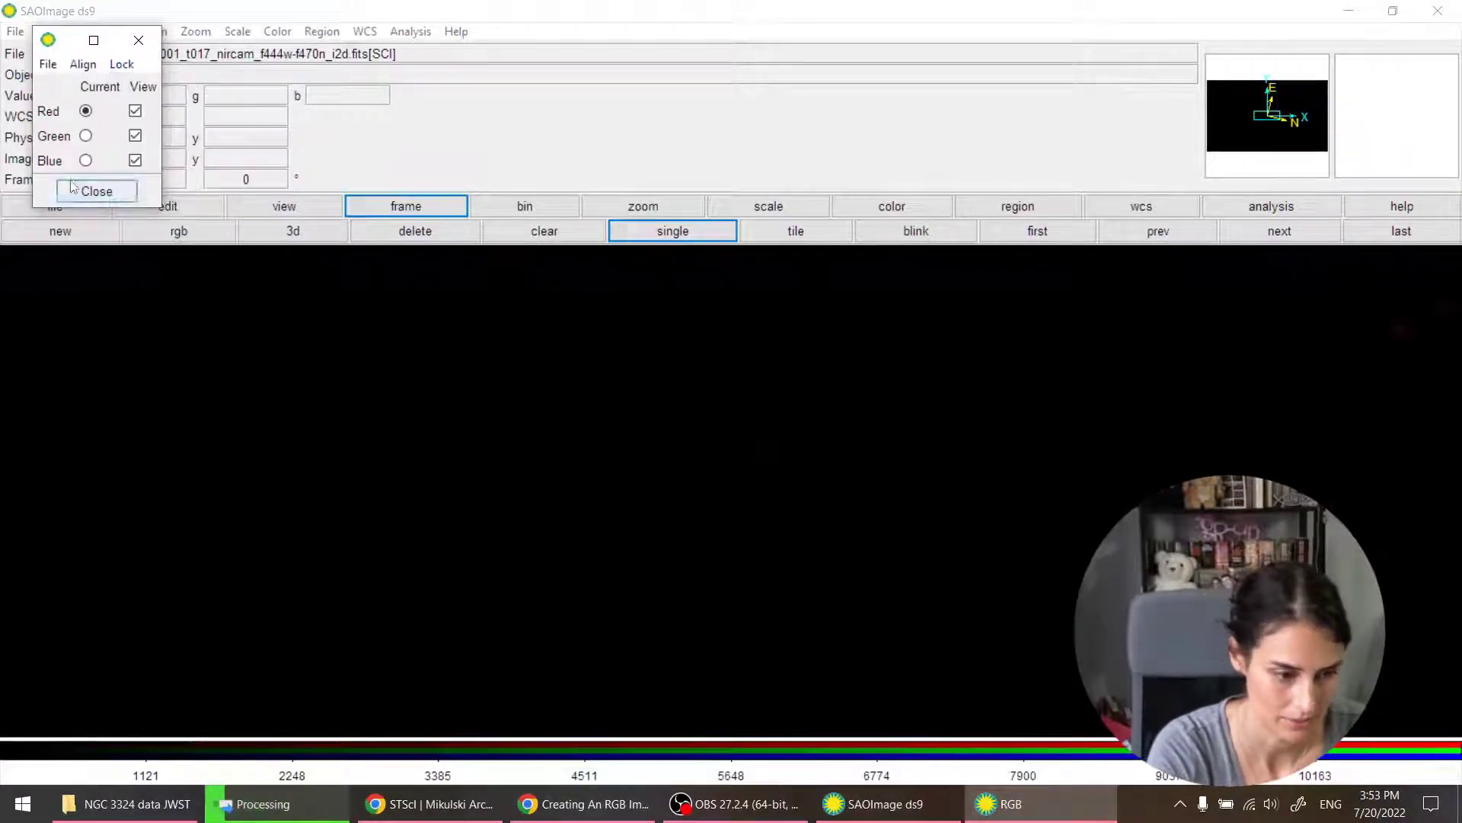
left_click(86, 137)
left_click(15, 32)
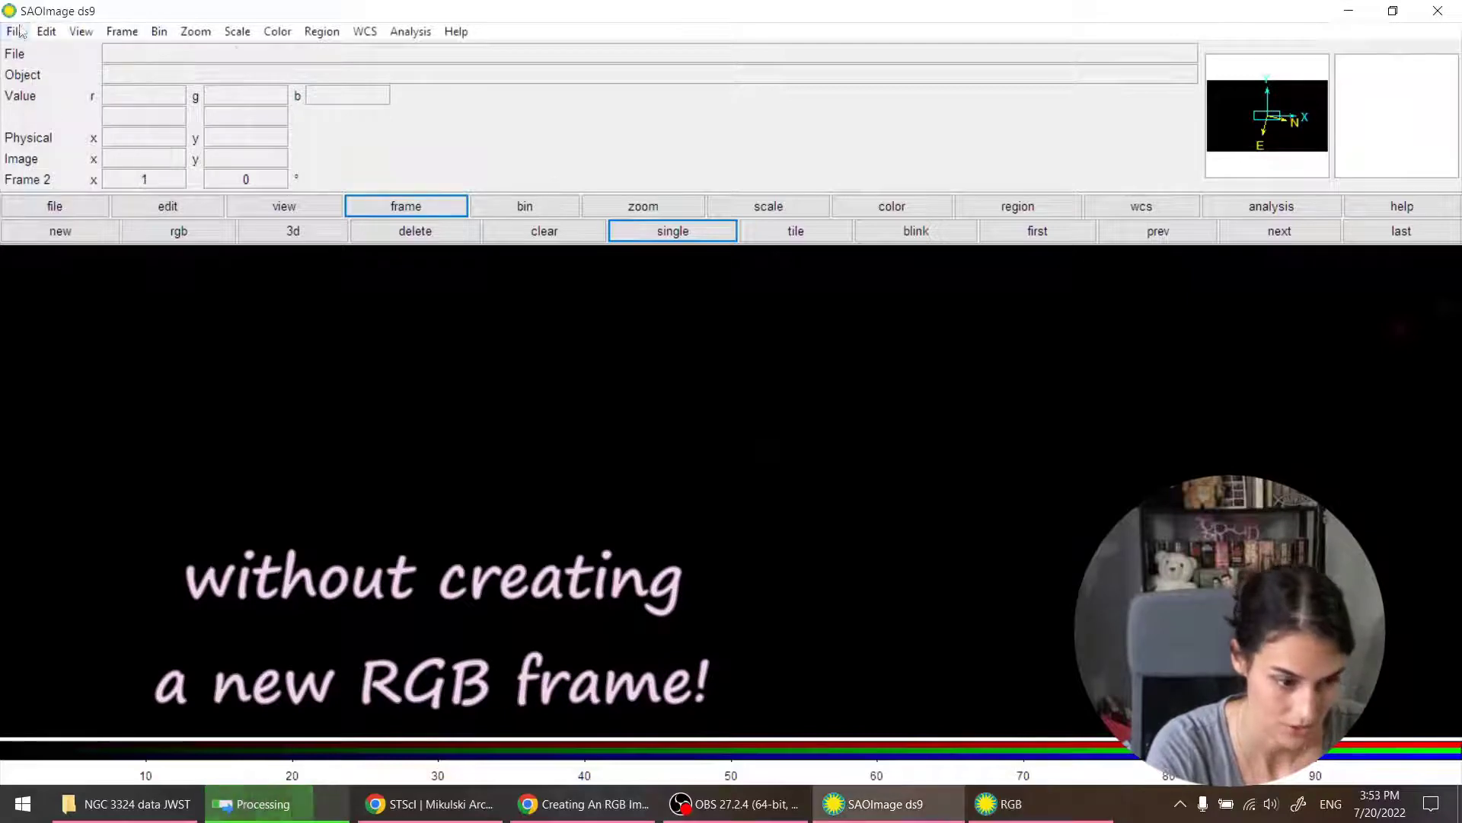
left_click(150, 67)
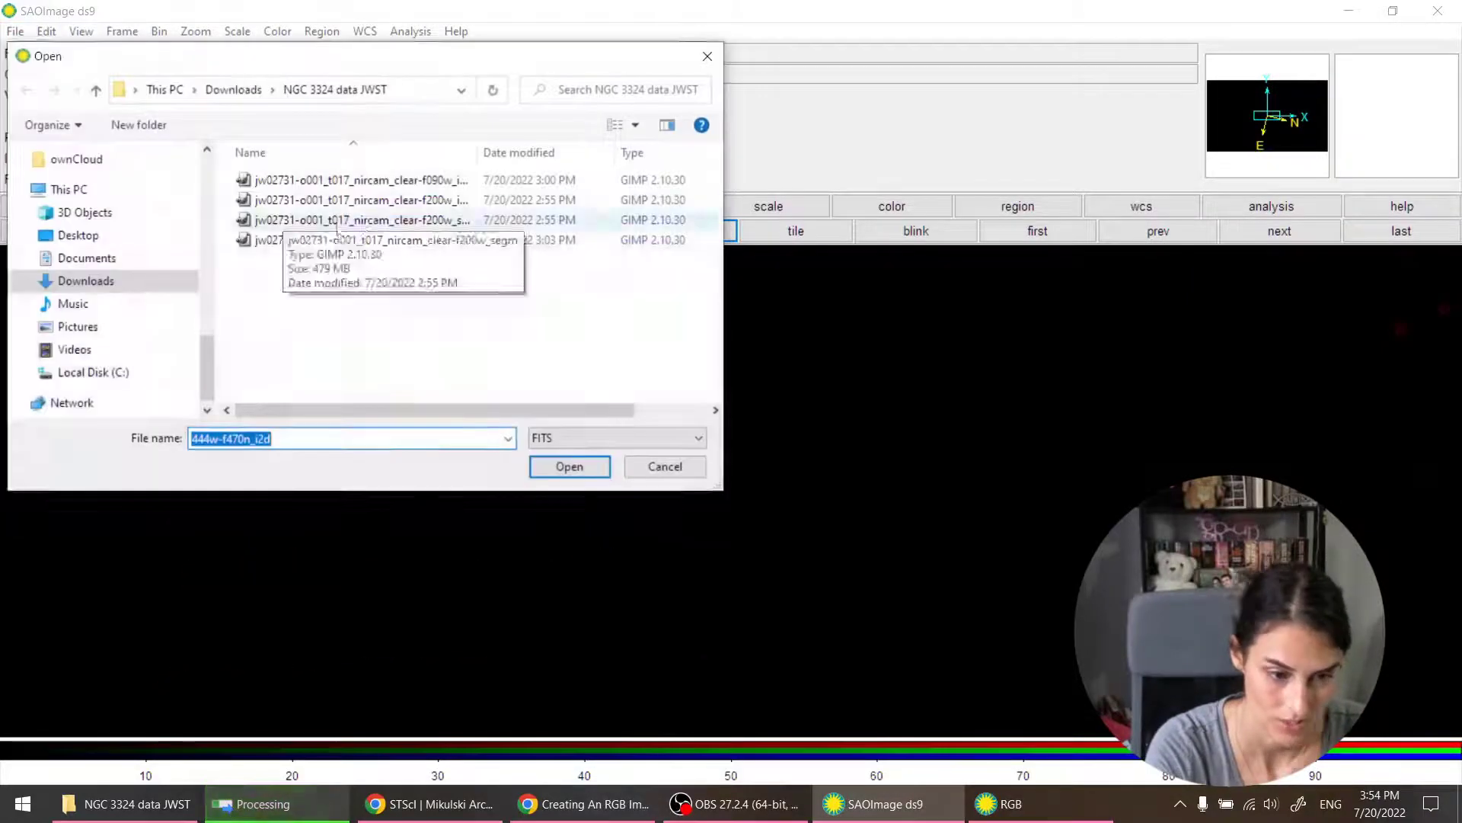
left_click(395, 200)
left_click(570, 466)
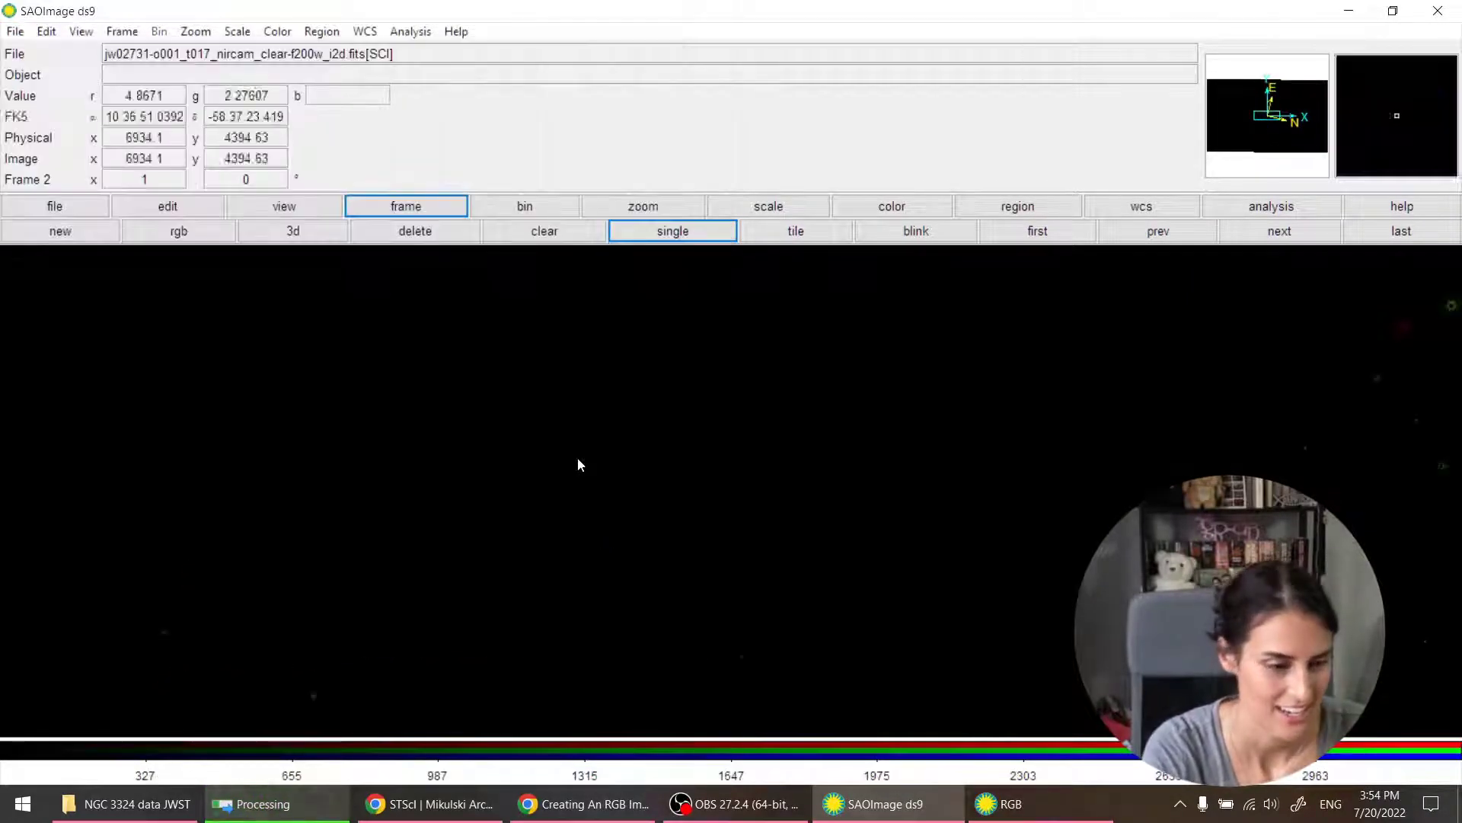
Step: Make blue the current channel and load the F090W image into it
left_click(85, 160)
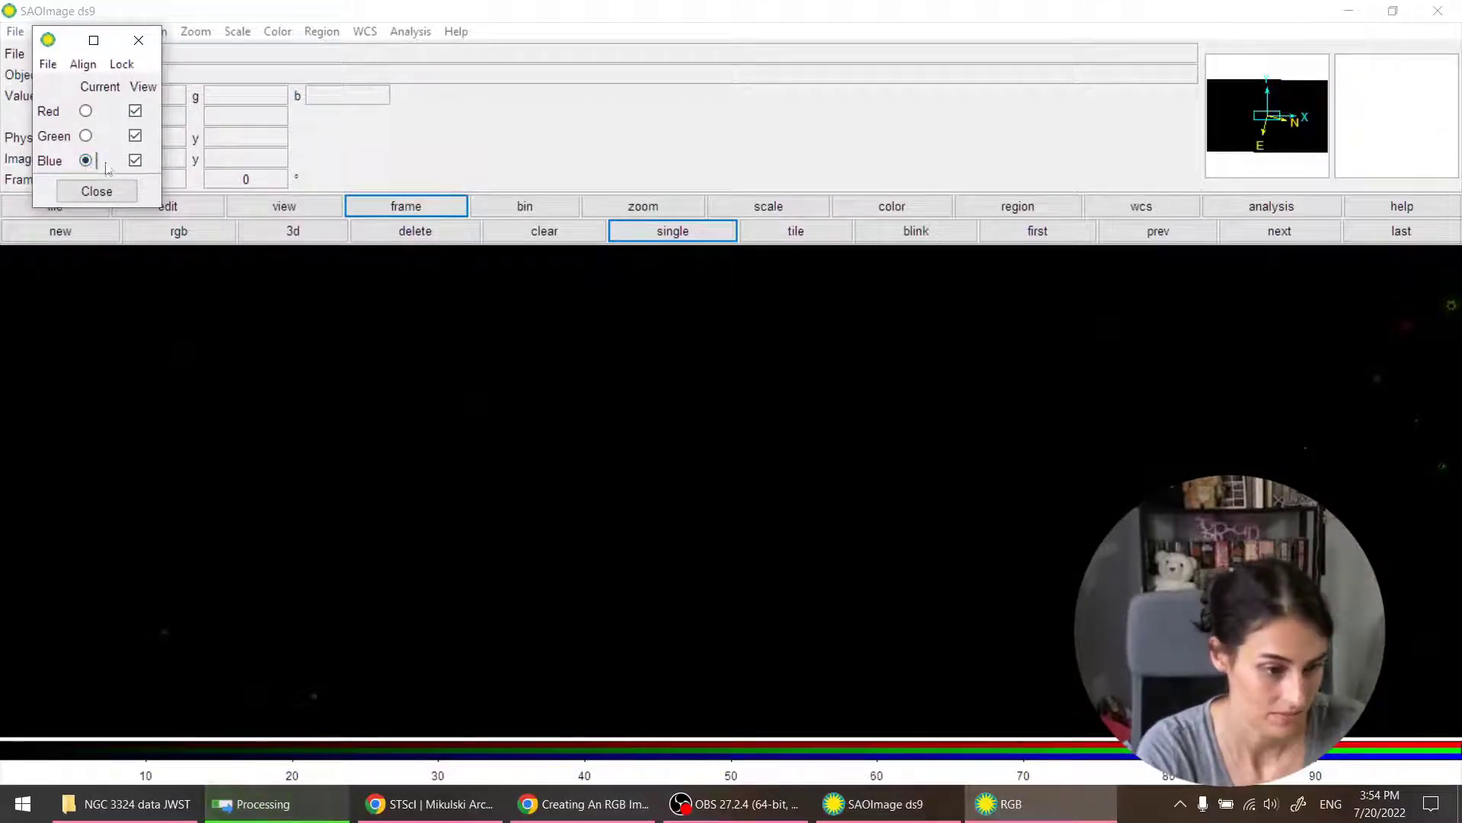
left_click(170, 33)
left_click(15, 32)
left_click(35, 51)
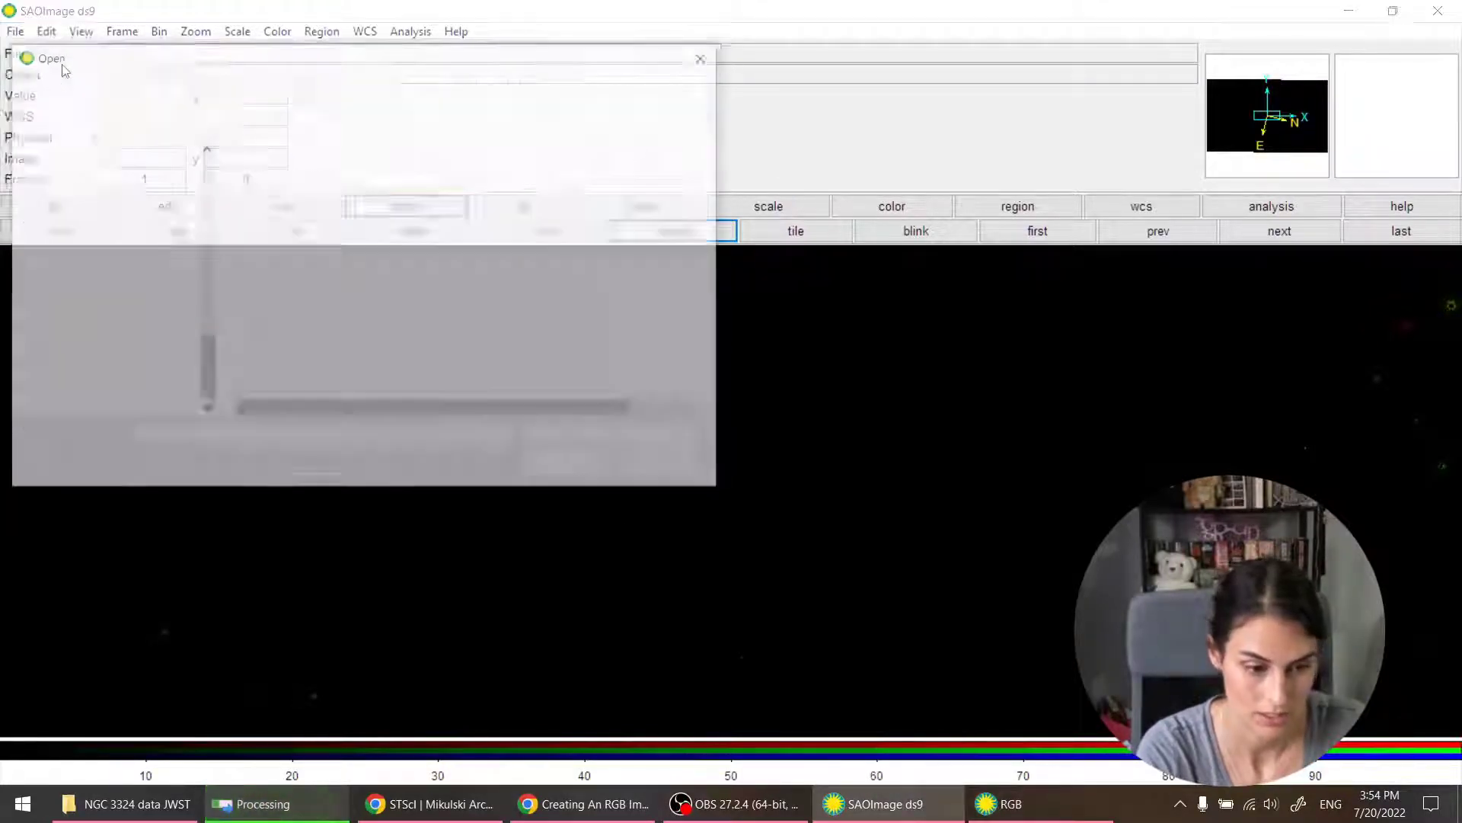
left_click(358, 180)
left_click(579, 468)
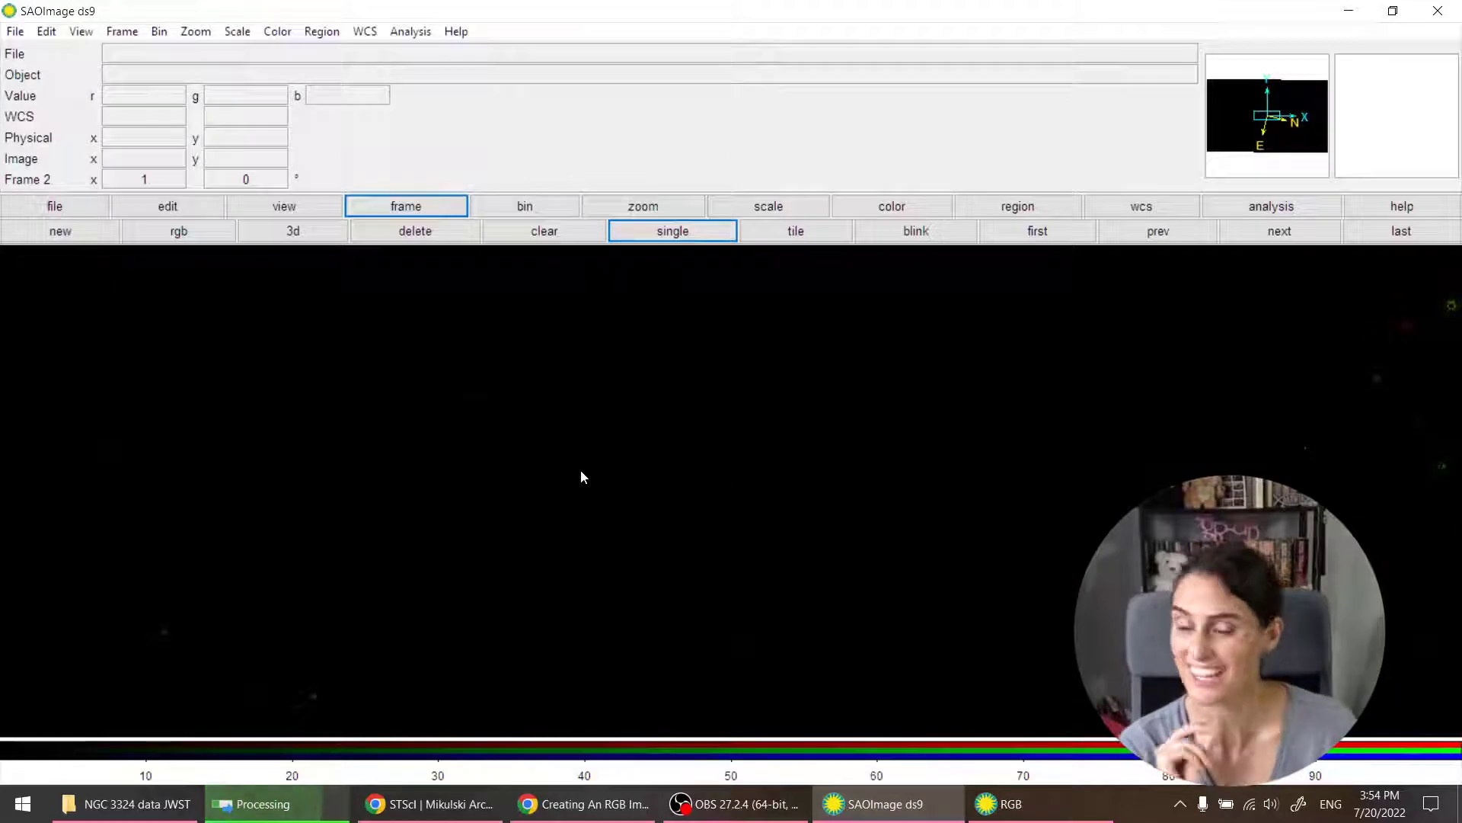
left_click(1005, 804)
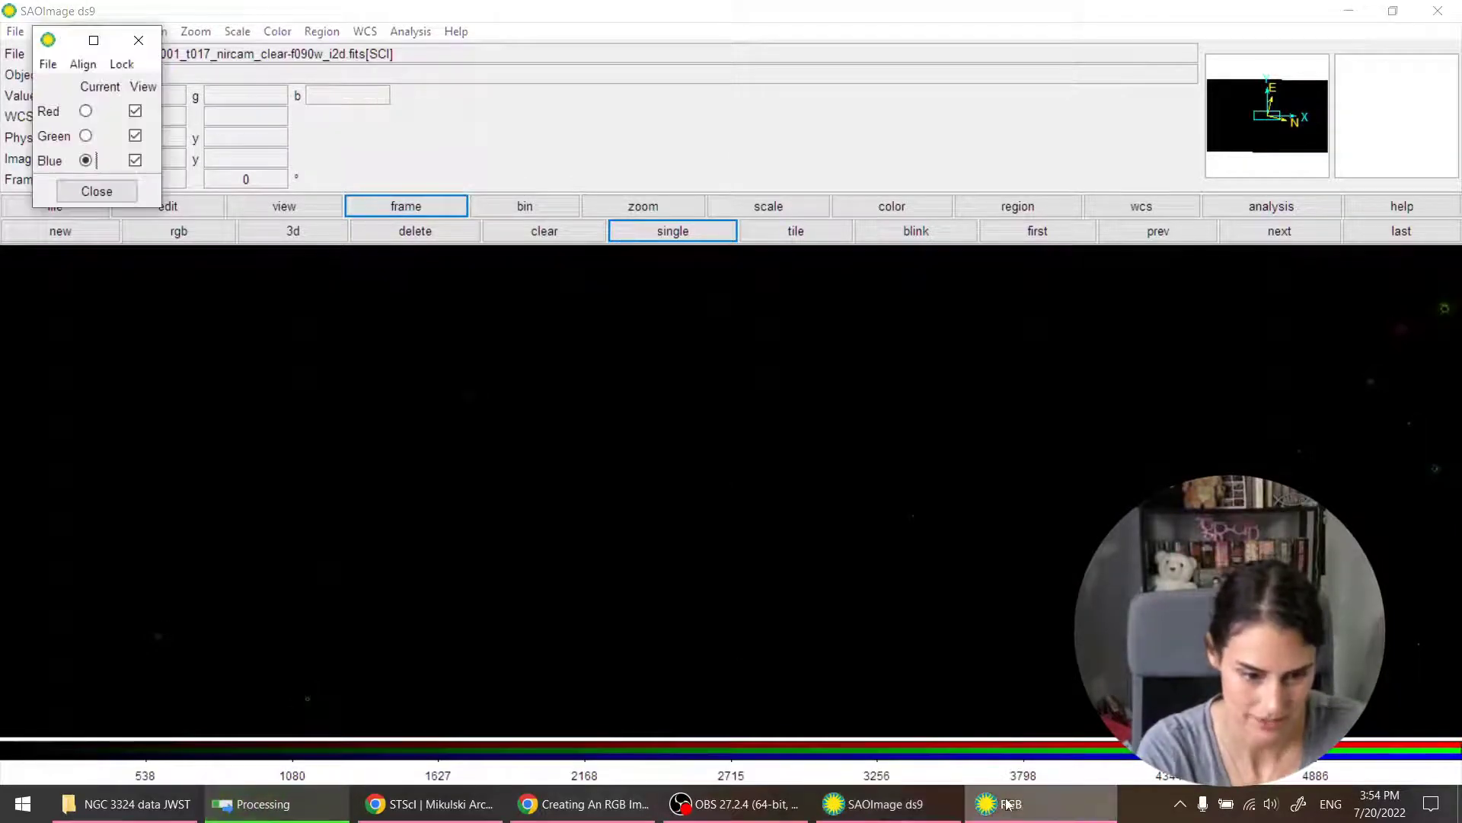
left_click(768, 206)
Step: Display the composite on a log scale and zoom to fit the whole image
left_click(221, 232)
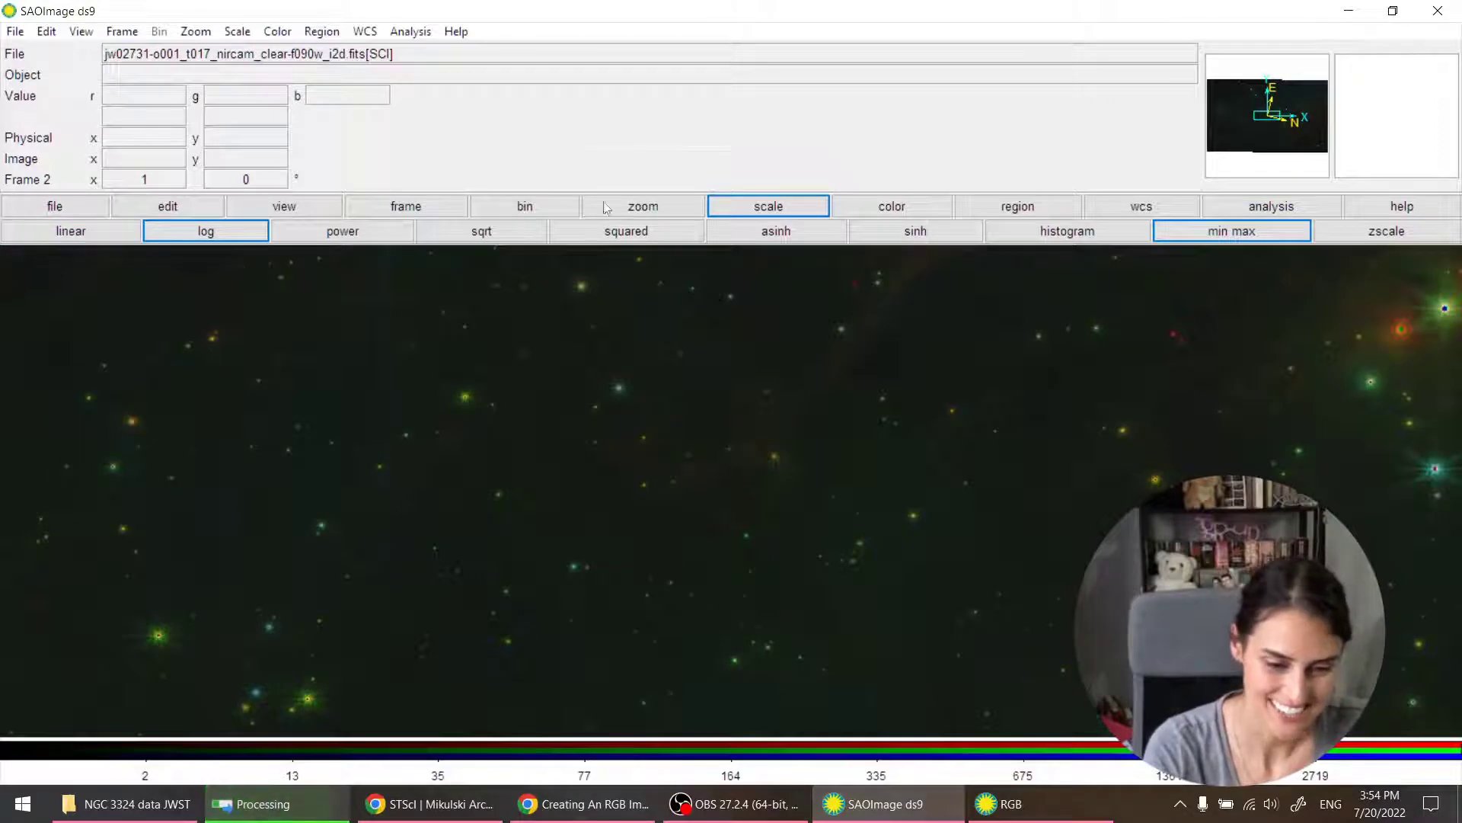
left_click(642, 206)
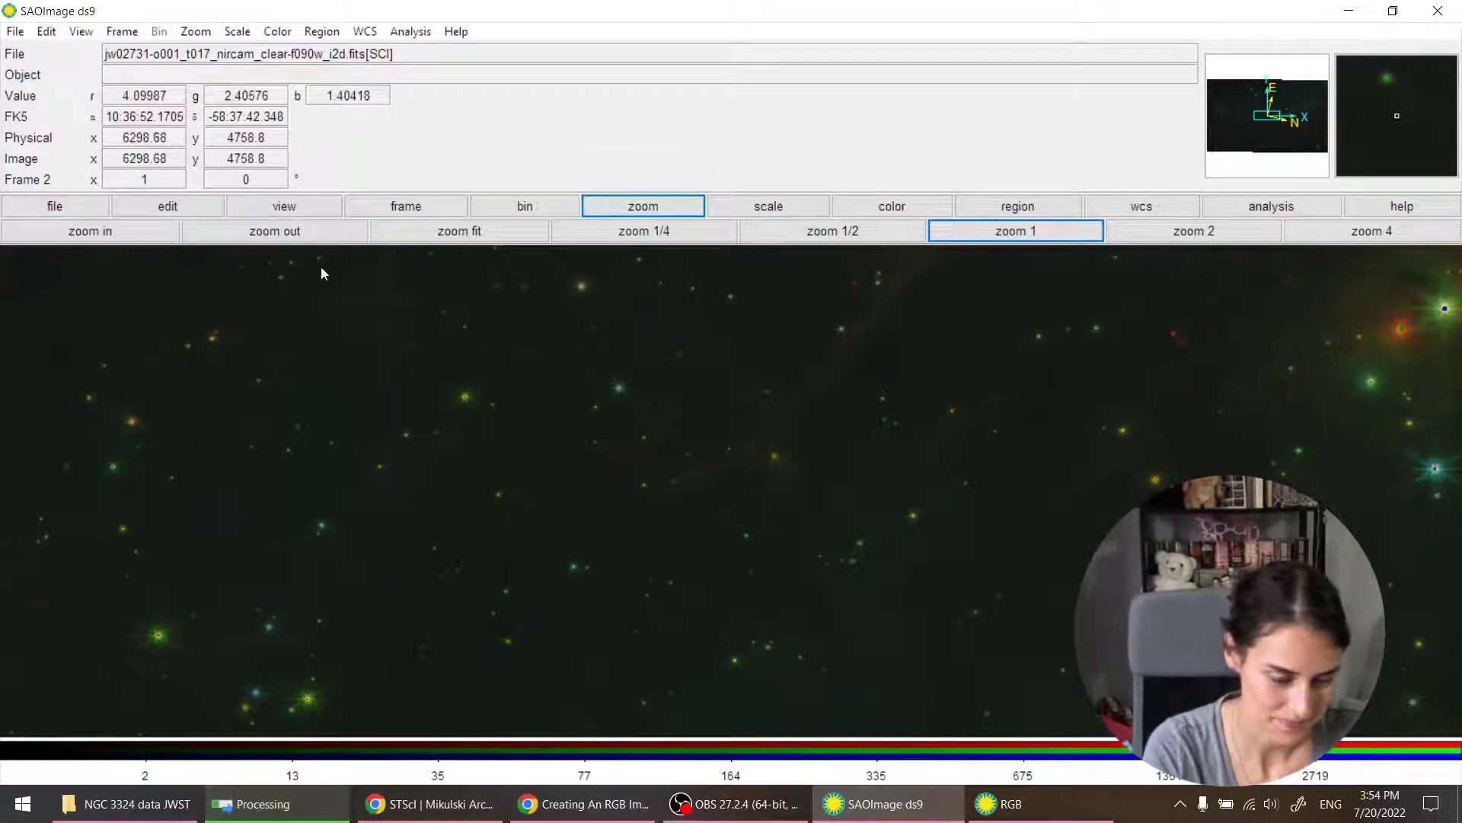
left_click(483, 233)
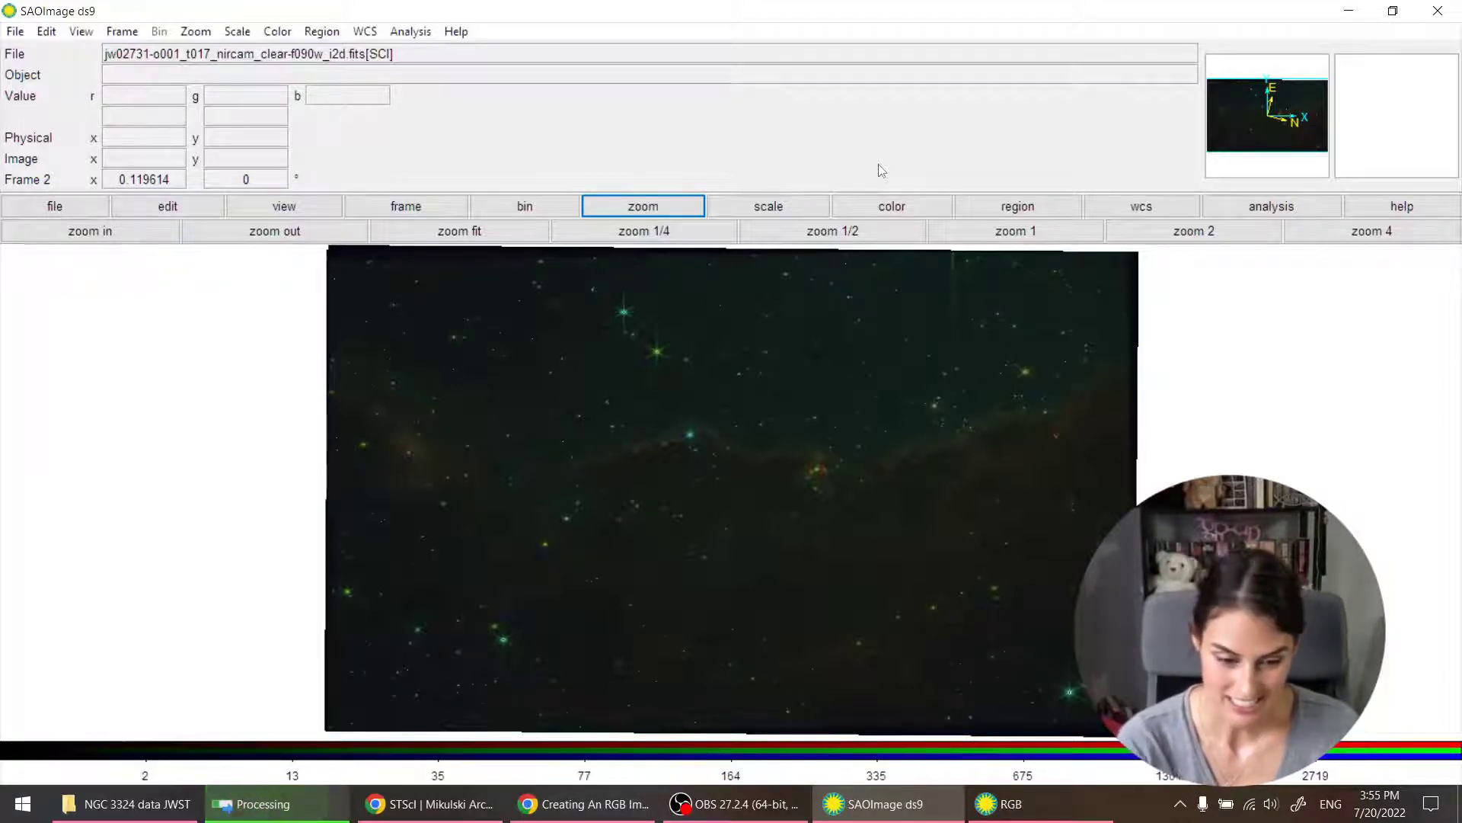
Step: Clip the scale limits at 99.5% to reveal the Cosmic Cliffs nebula
left_click(768, 207)
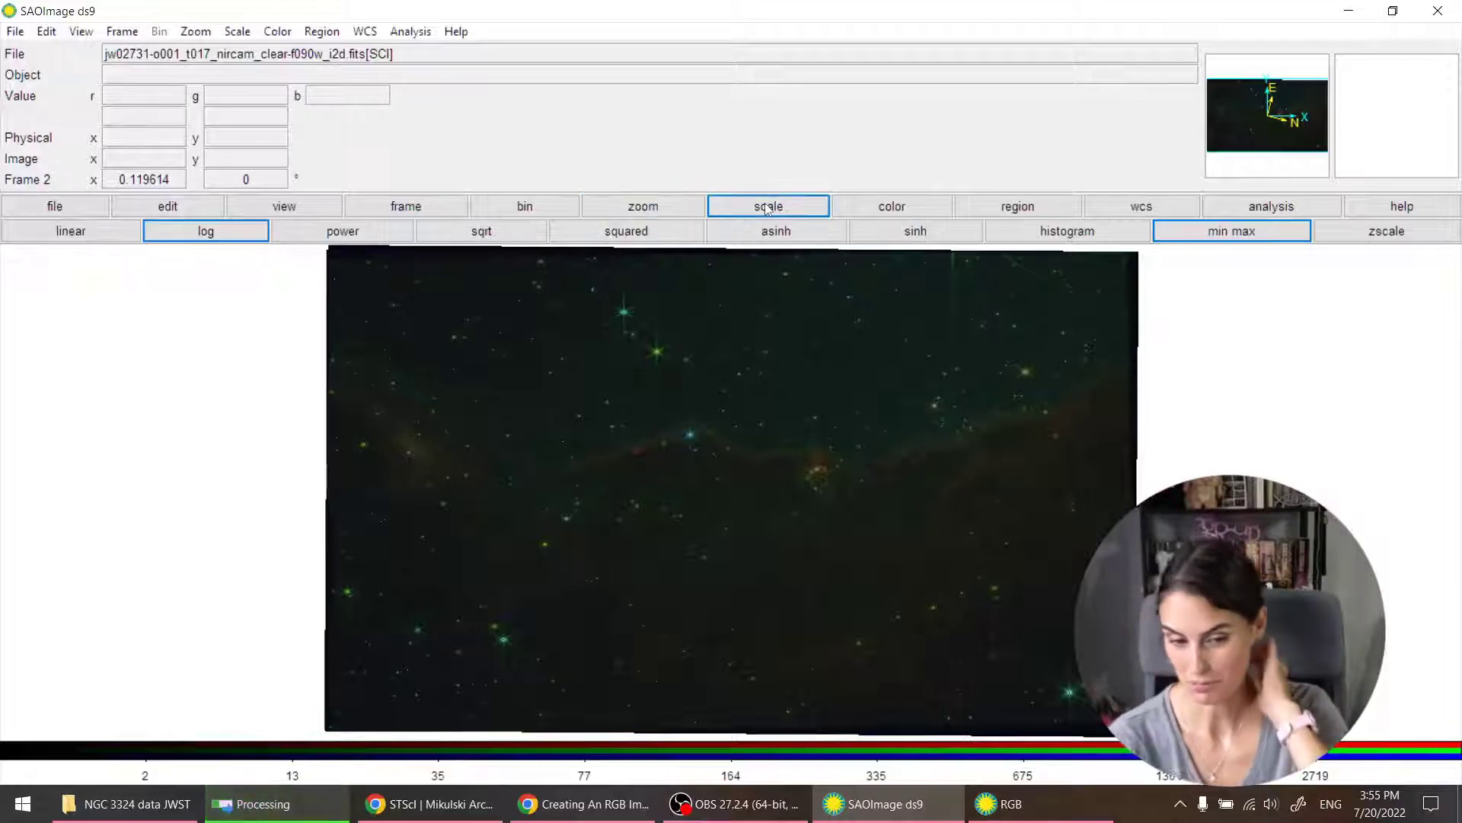
left_click(238, 31)
left_click(303, 247)
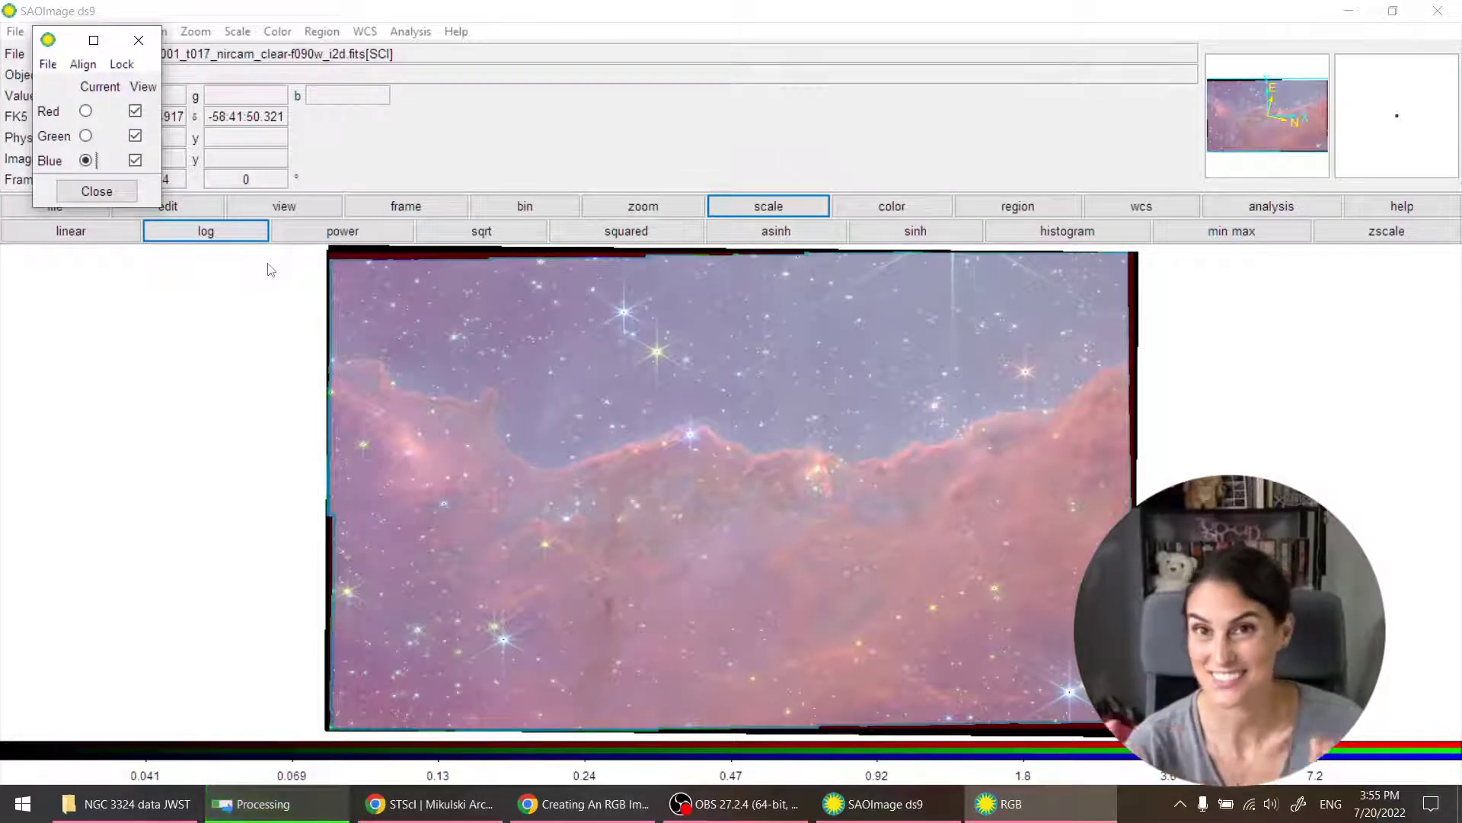
Step: In Scale Parameters, drag the low limit back near zero and lower the high limit, then close
left_click(238, 31)
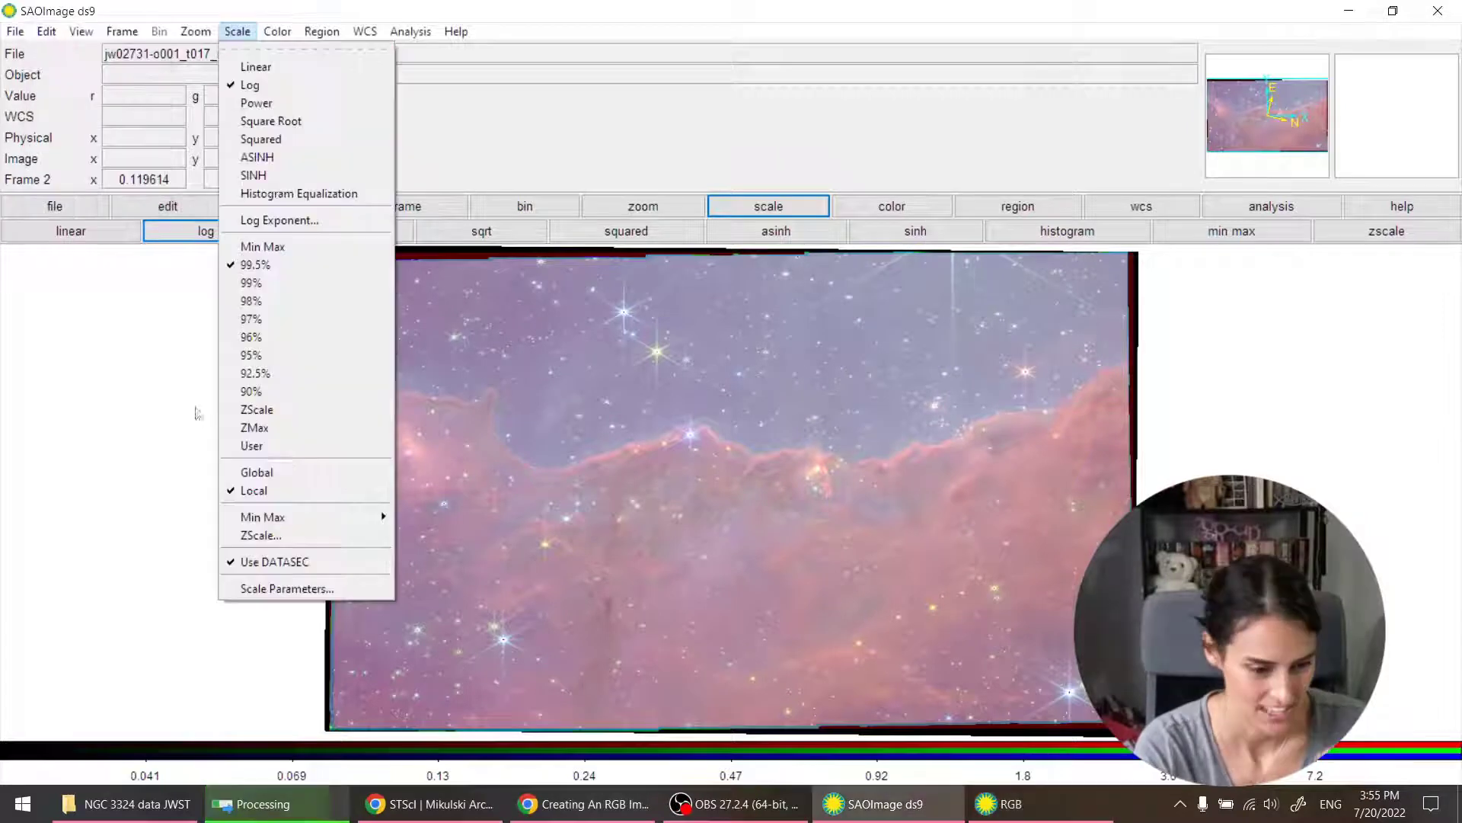
left_click(305, 589)
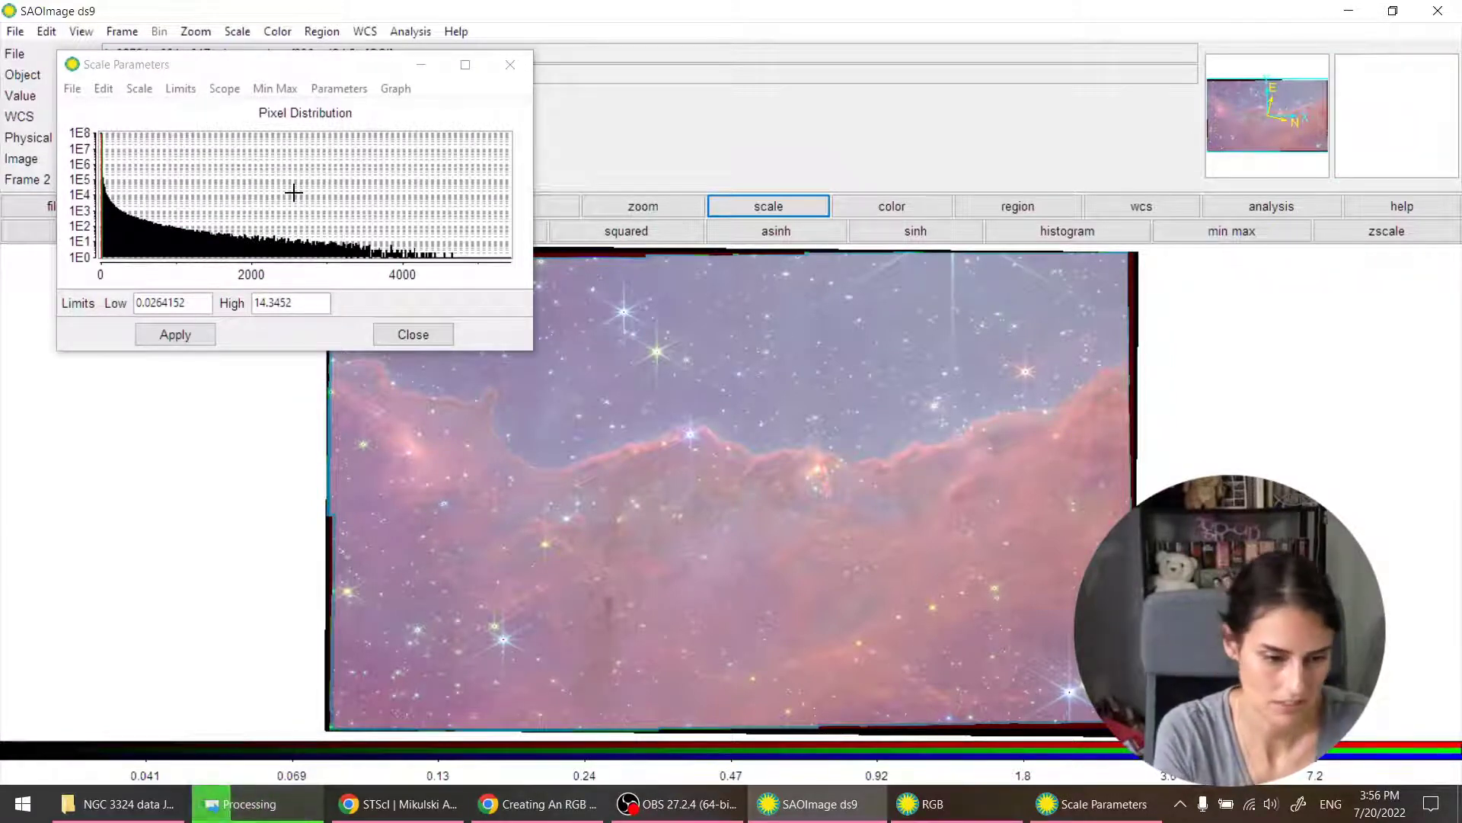
left_click(454, 212)
left_click_drag(101, 265, 368, 261)
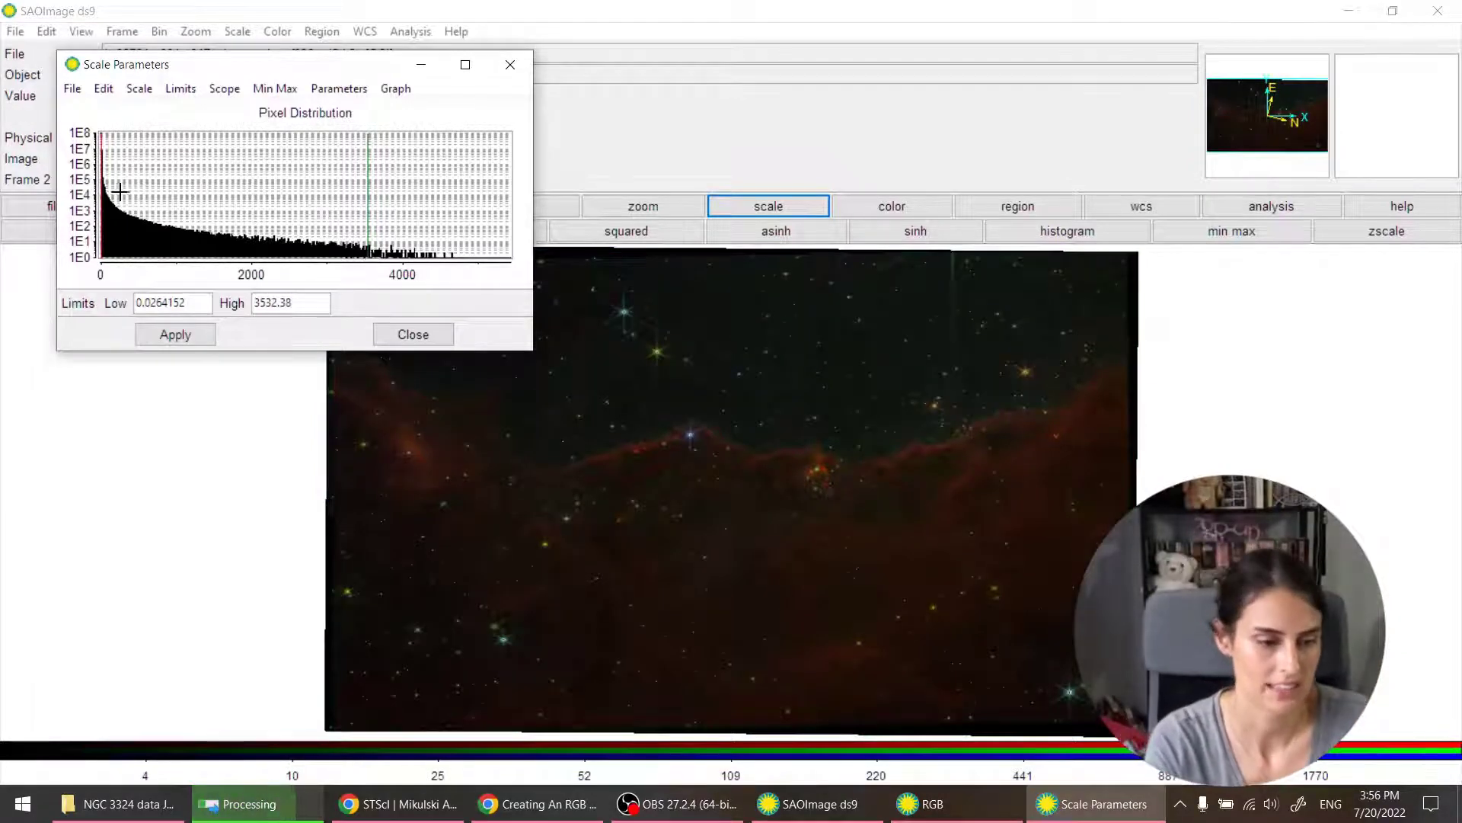
left_click_drag(106, 192, 4, 240)
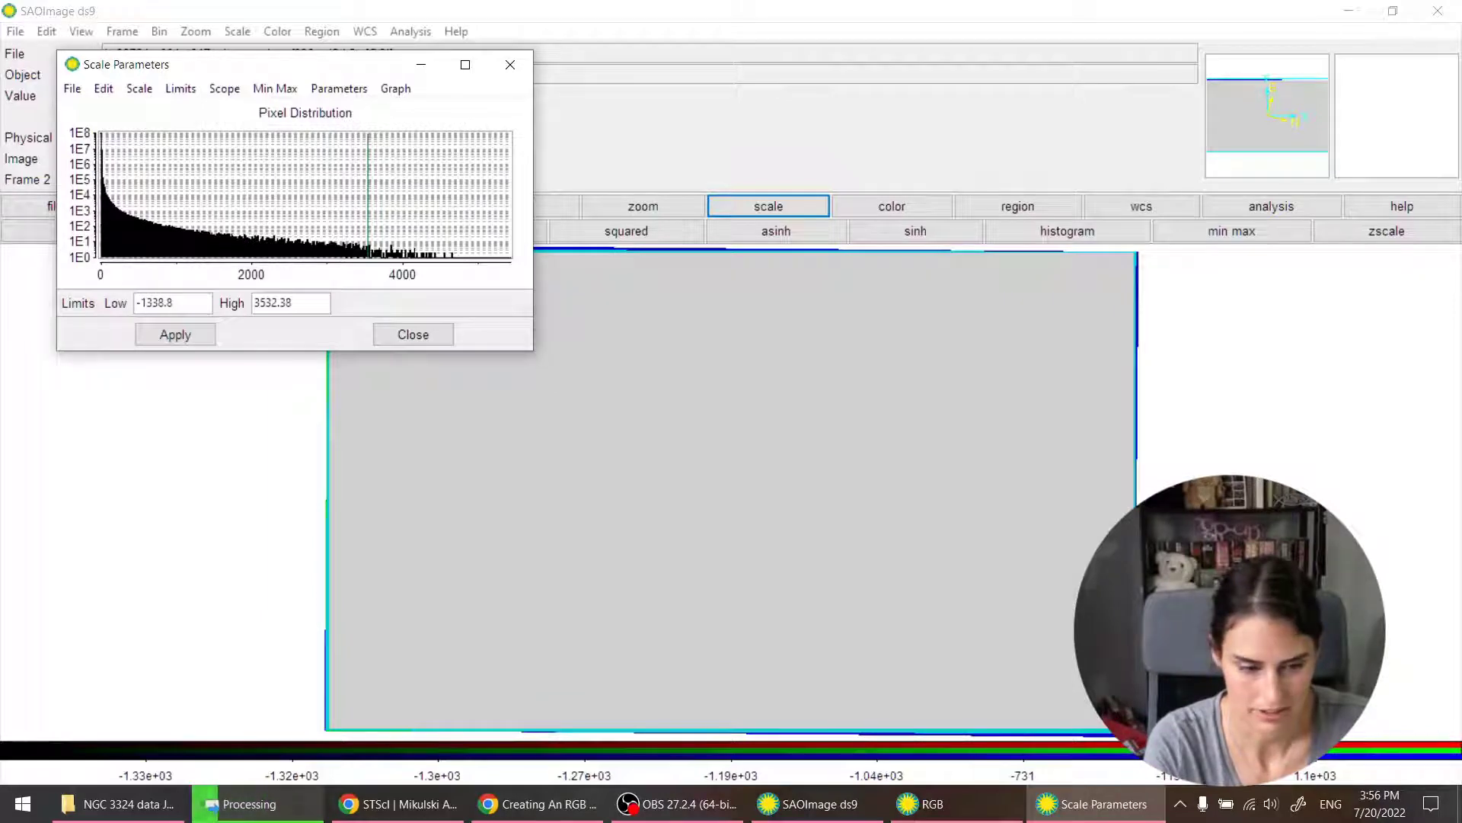
left_click_drag(3, 240, 97, 242)
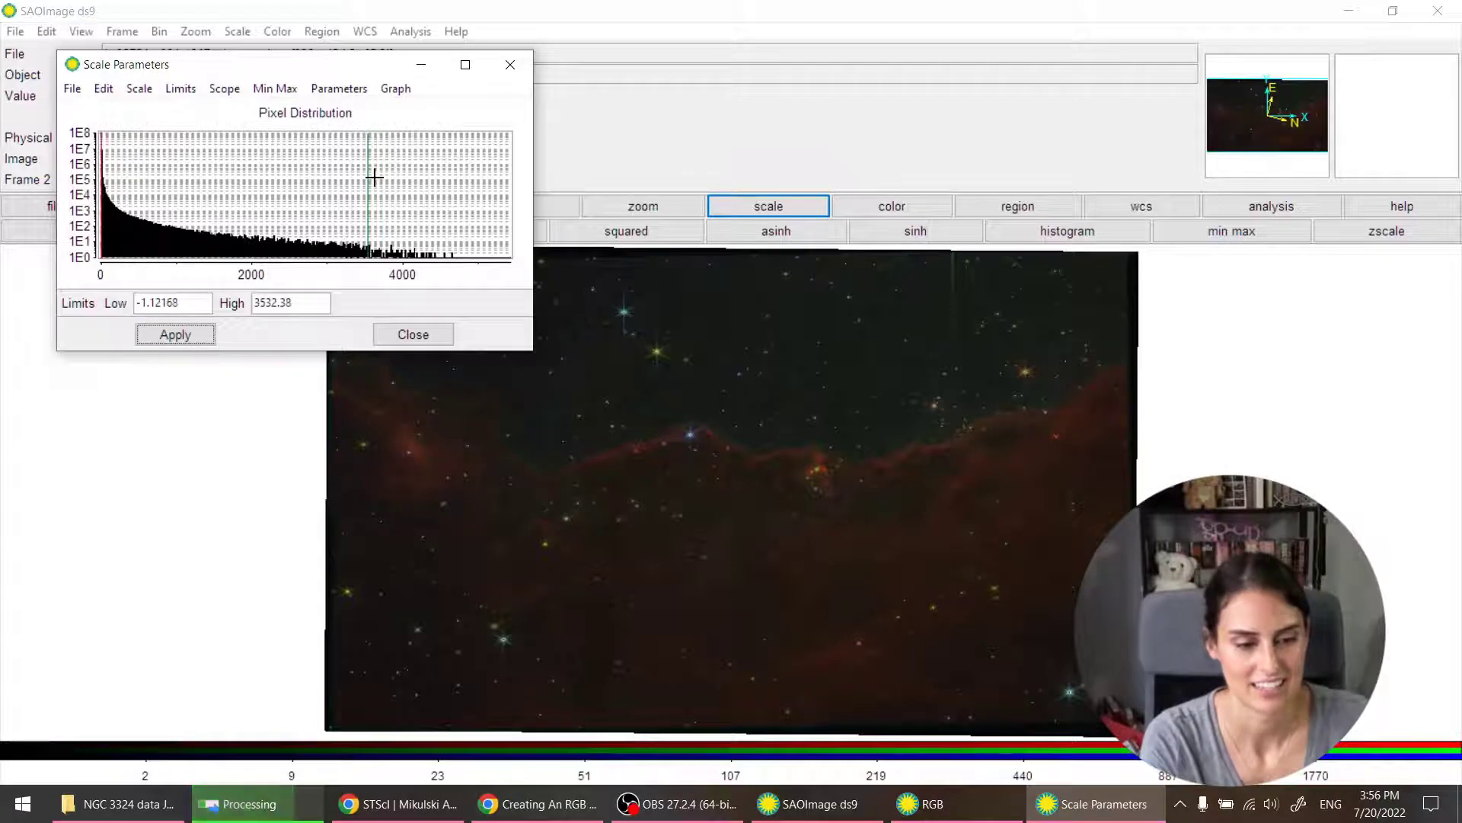
left_click_drag(370, 176, 139, 225)
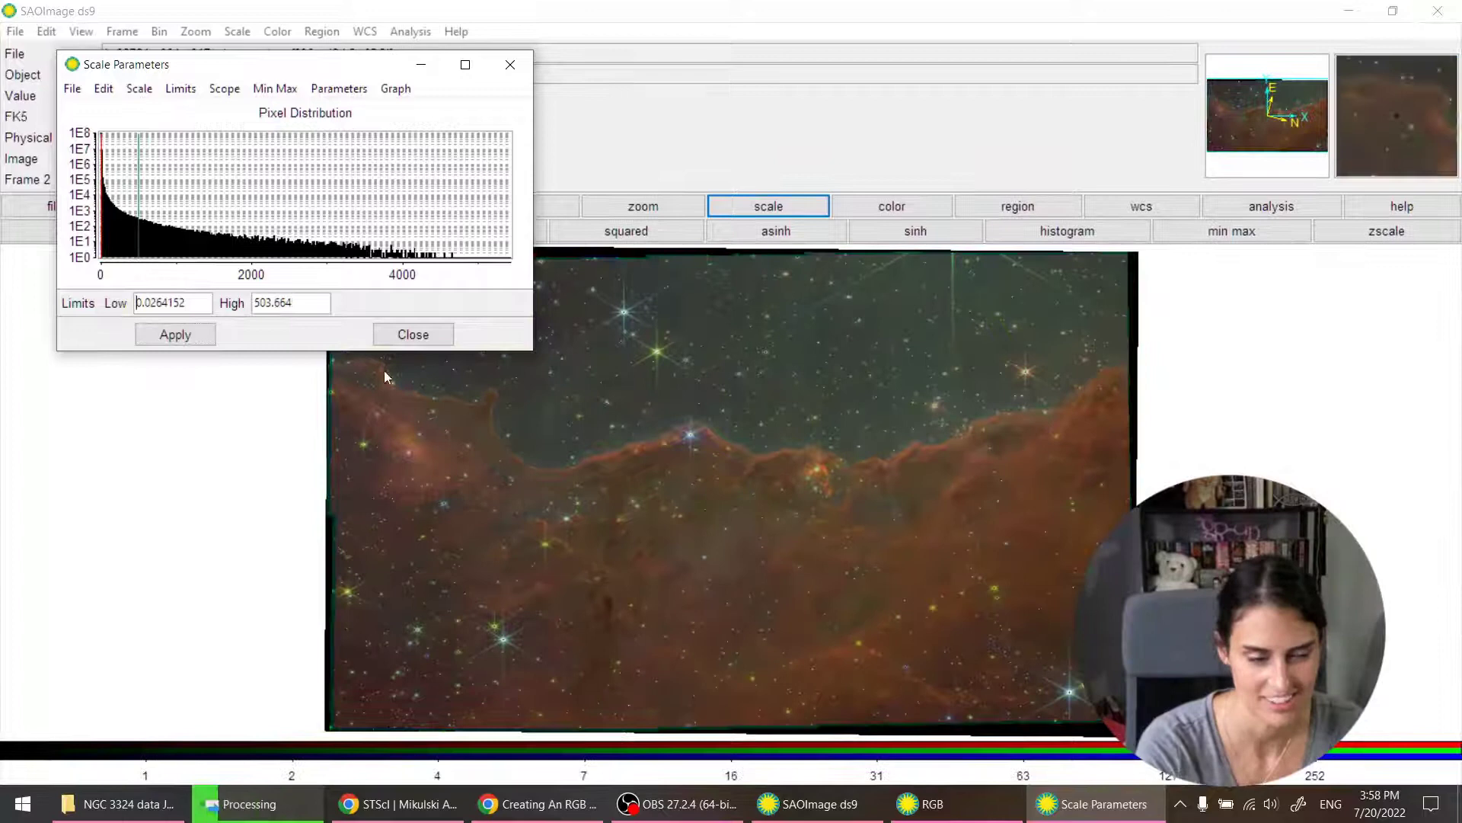
left_click(412, 339)
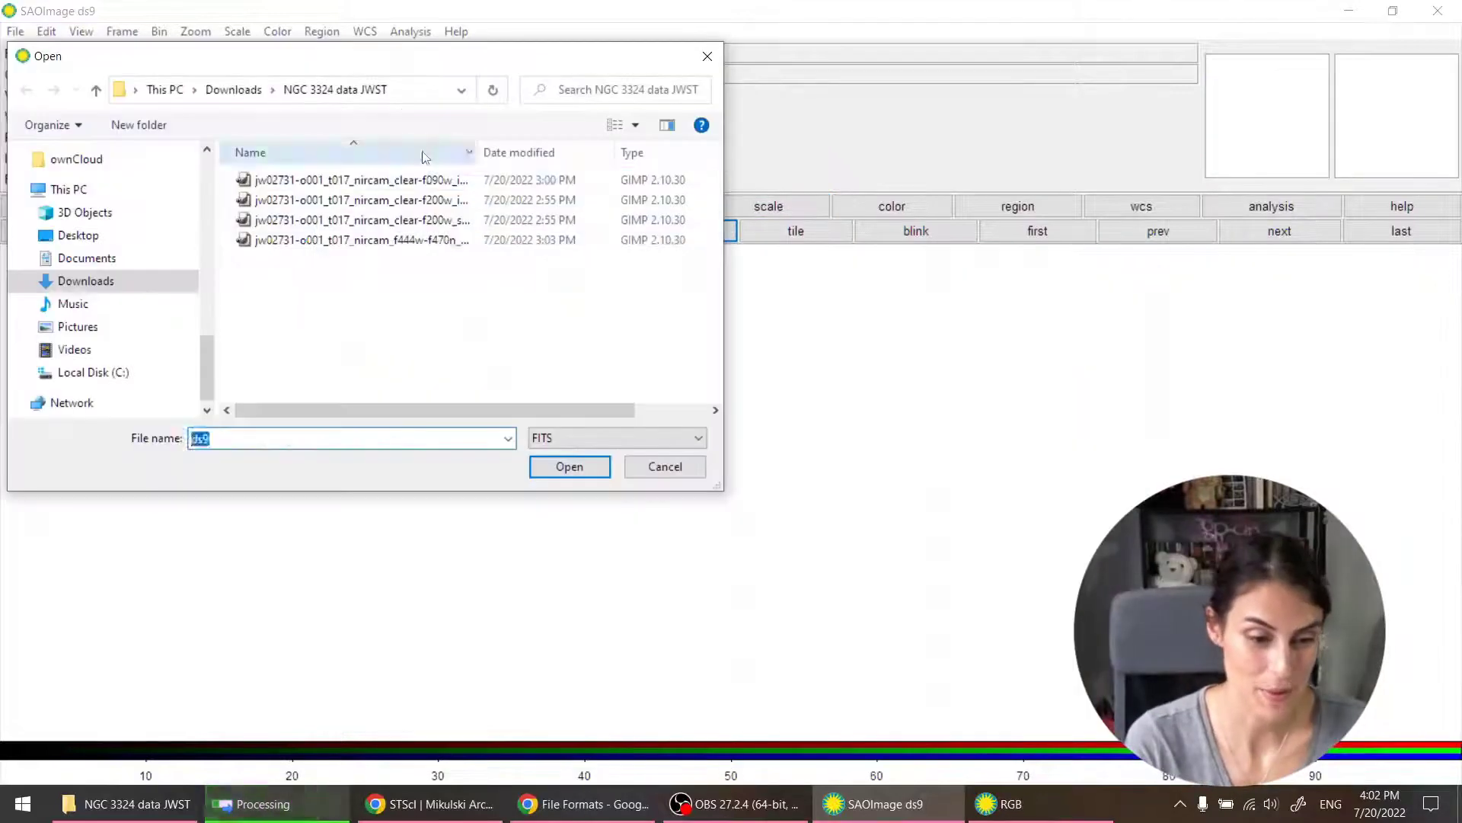
Step: Load the F090W and F200W images into the RGB frame
left_click(360, 183)
left_click(567, 467)
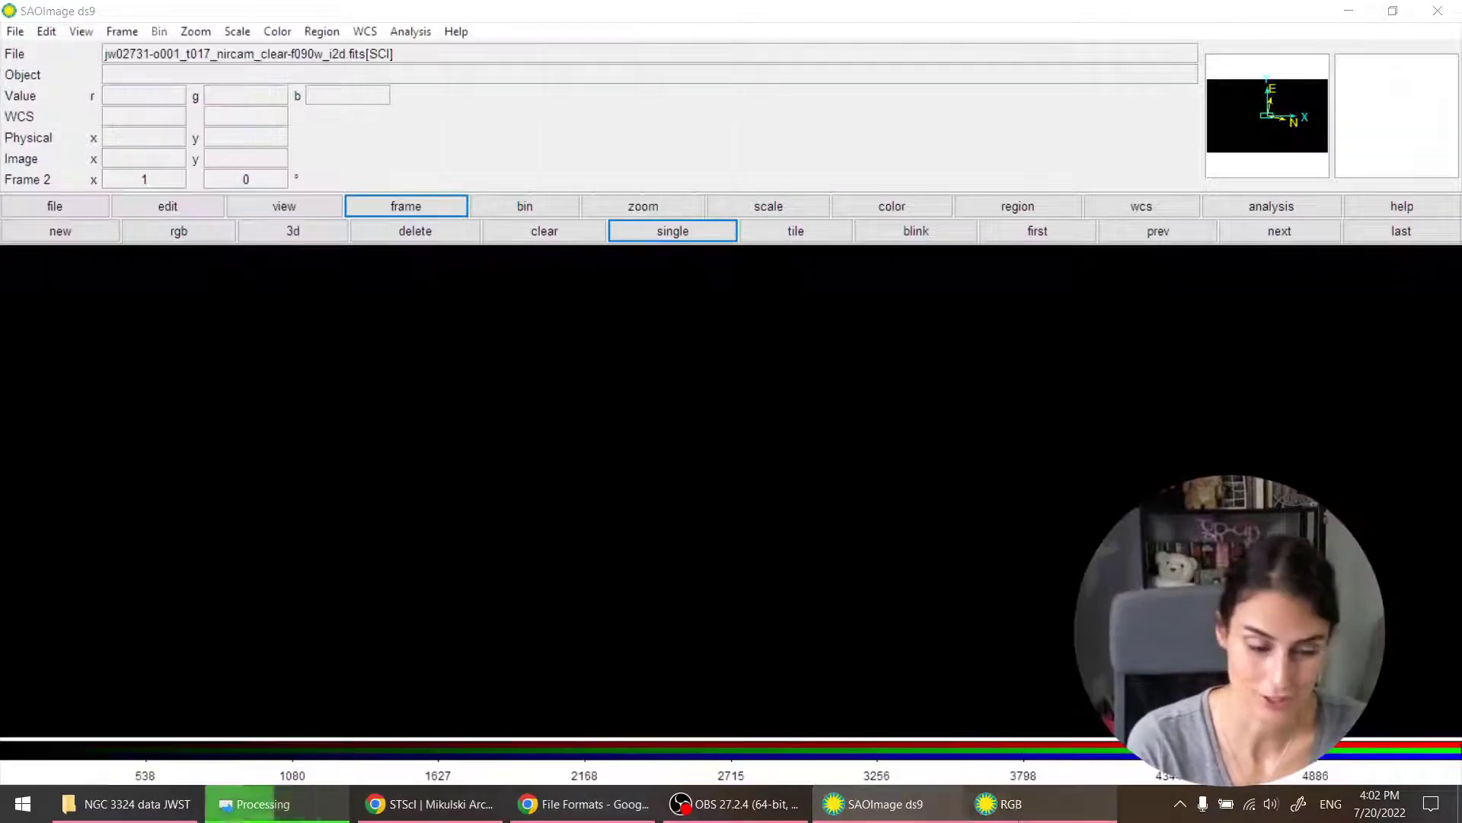
left_click(15, 32)
left_click(39, 62)
left_click(362, 200)
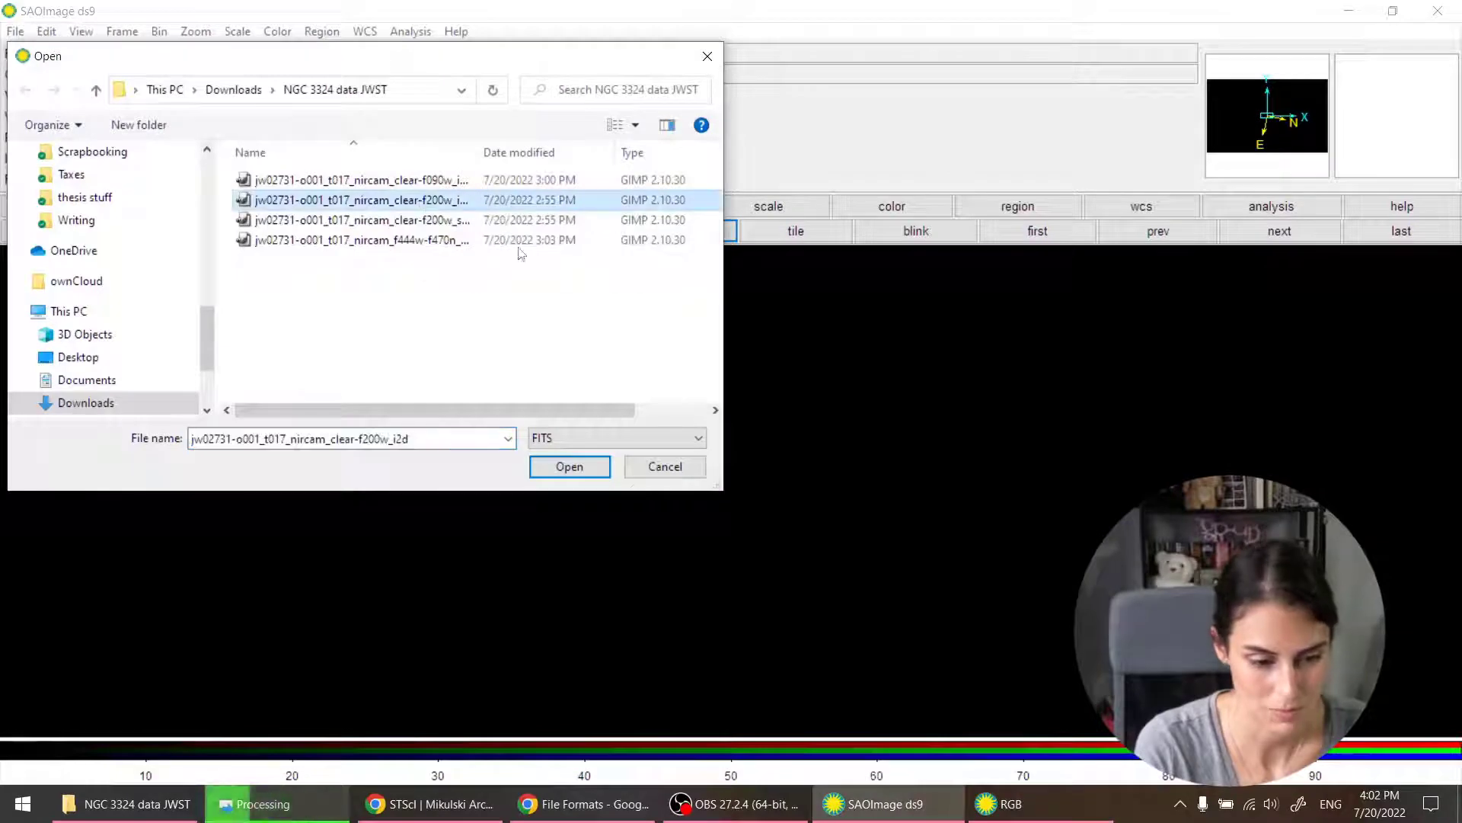
left_click(570, 466)
Step: Load the F444W-F470N image into the blue channel
left_click(186, 259)
left_click(15, 31)
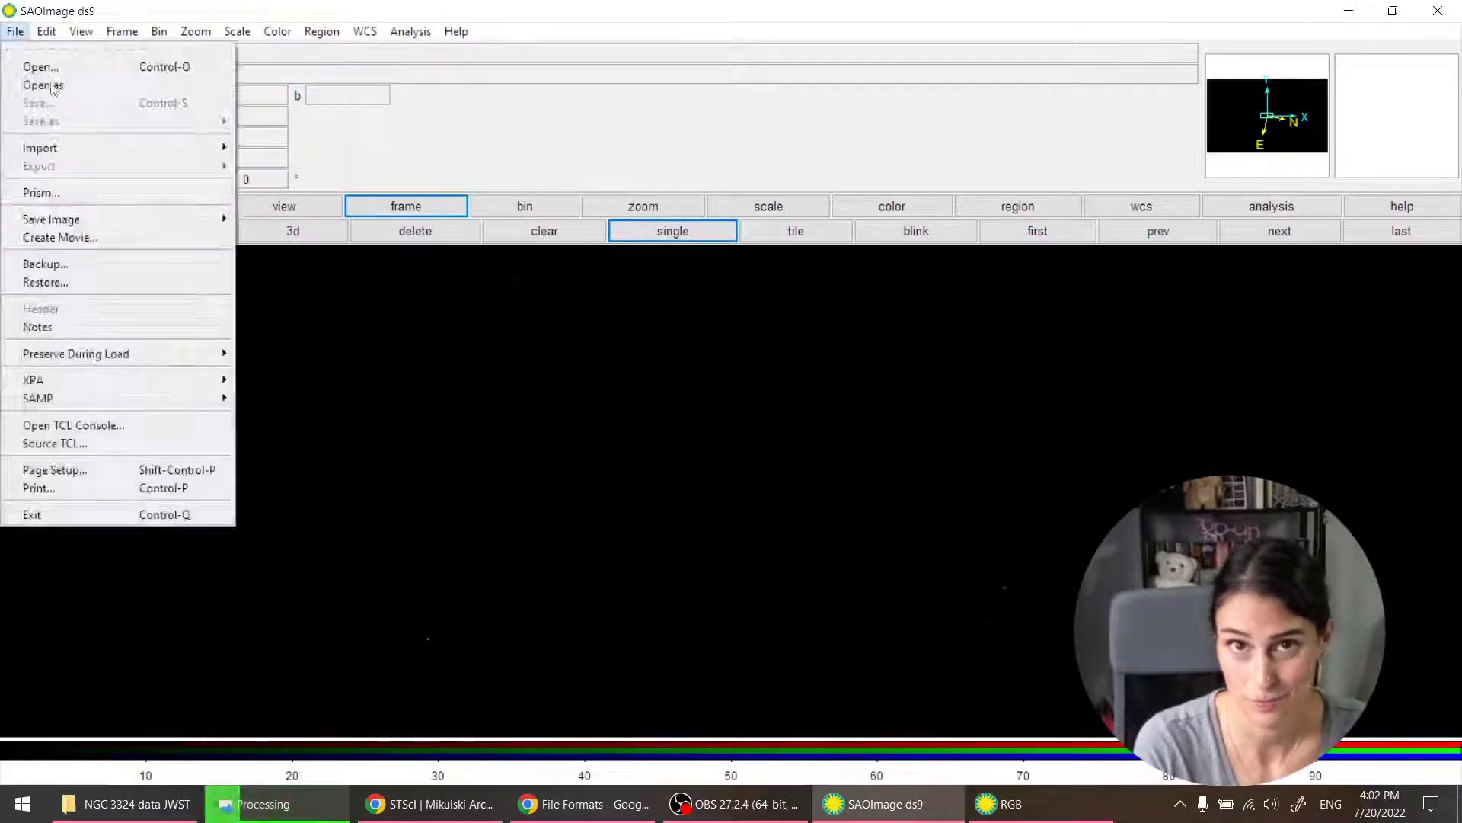
left_click(34, 65)
left_click(381, 240)
left_click(570, 466)
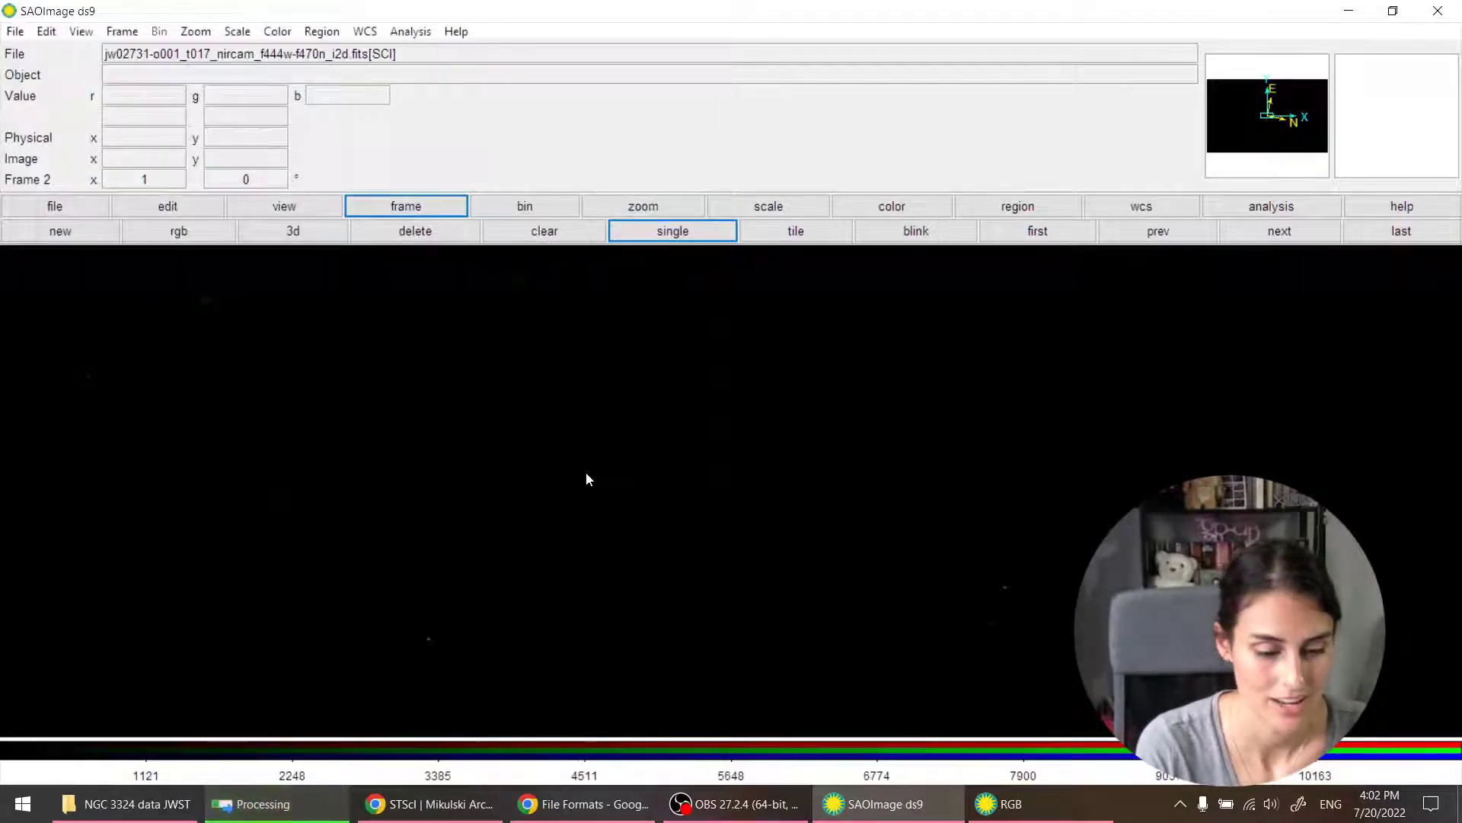
Step: Lock scale and scale limits across all channels and clip the scale at 99.5%
left_click(1012, 803)
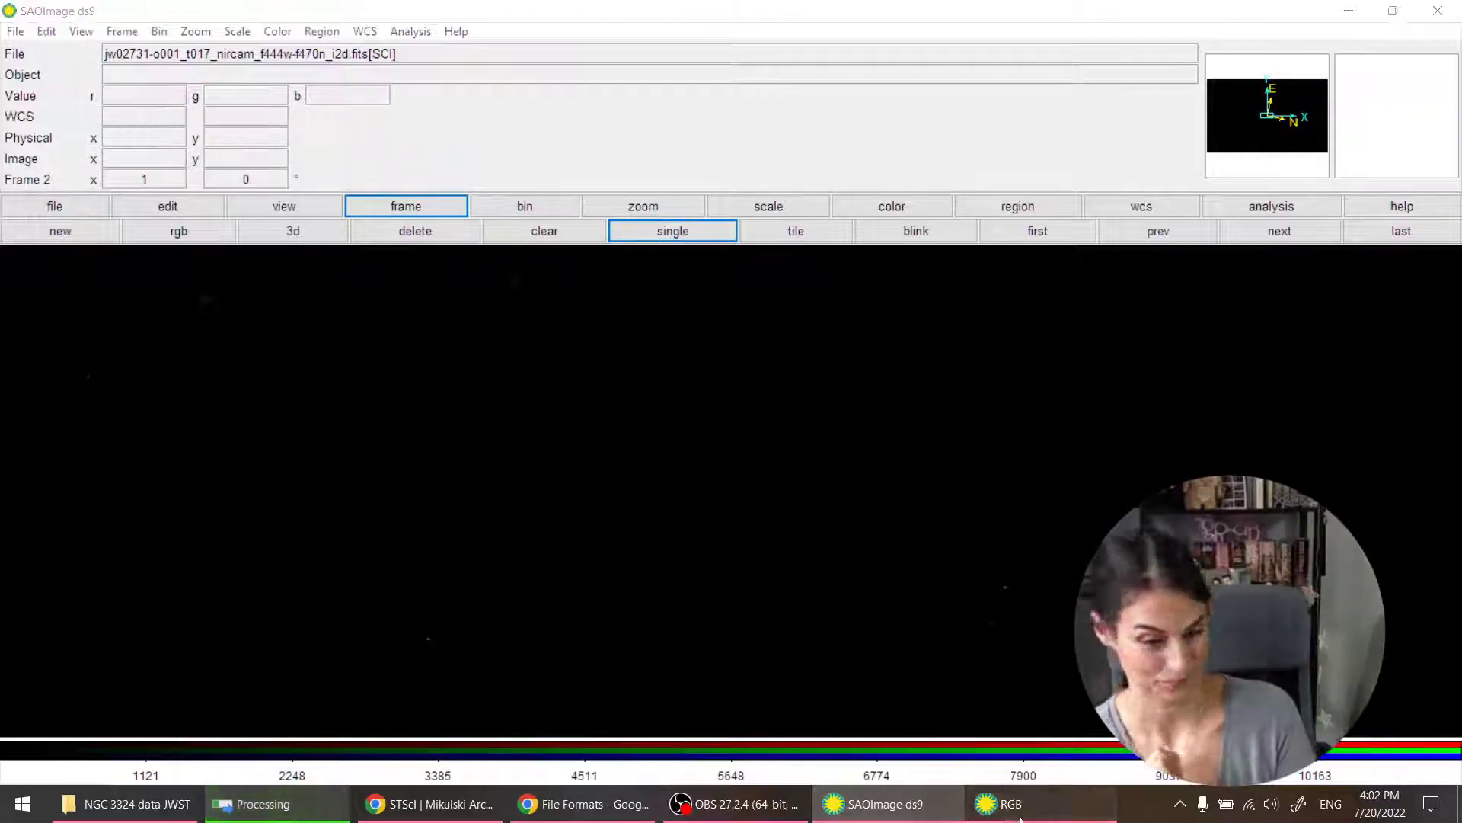
left_click(221, 163)
left_click(238, 289)
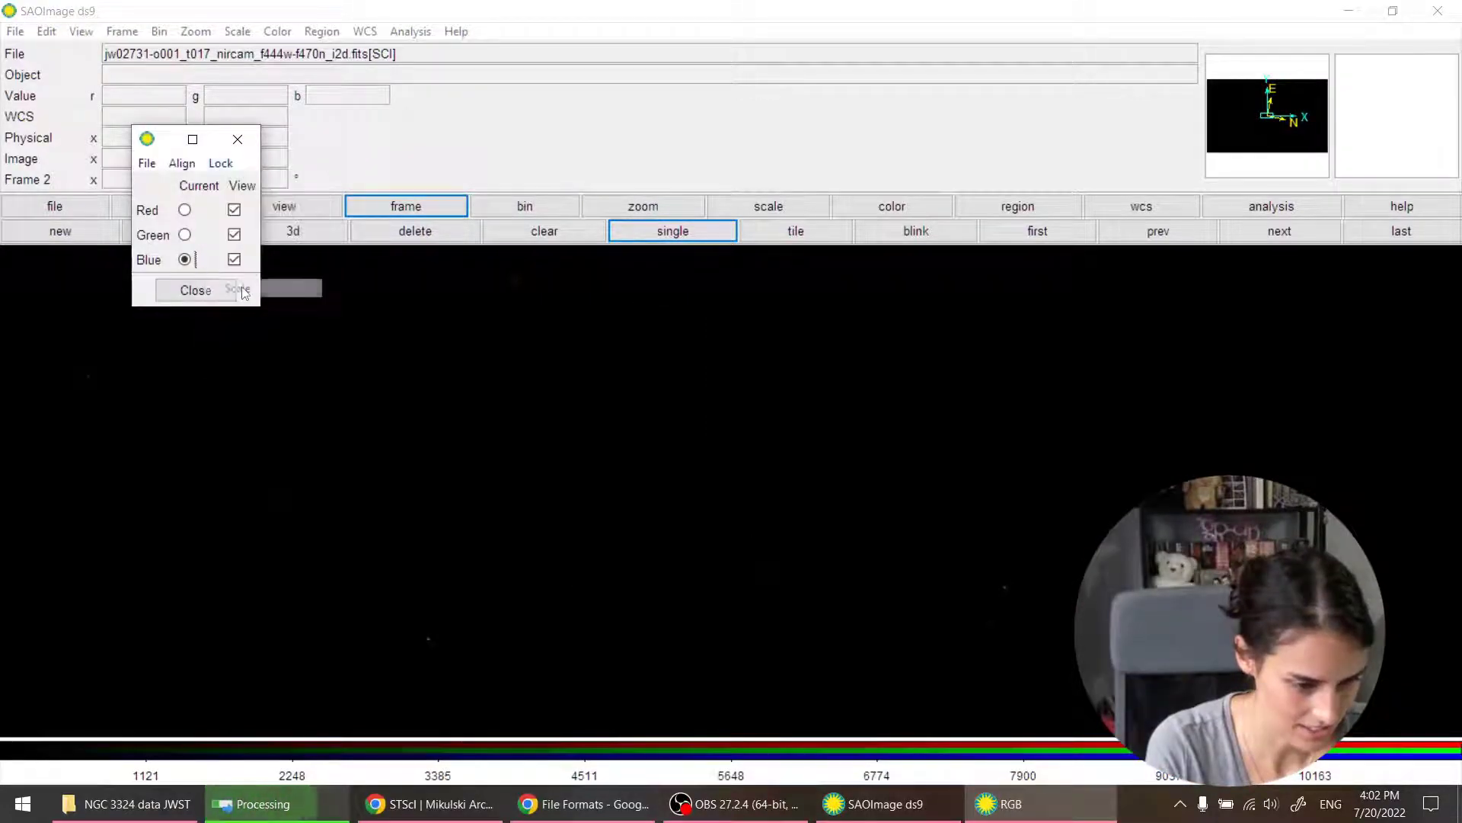
left_click(237, 167)
left_click(275, 307)
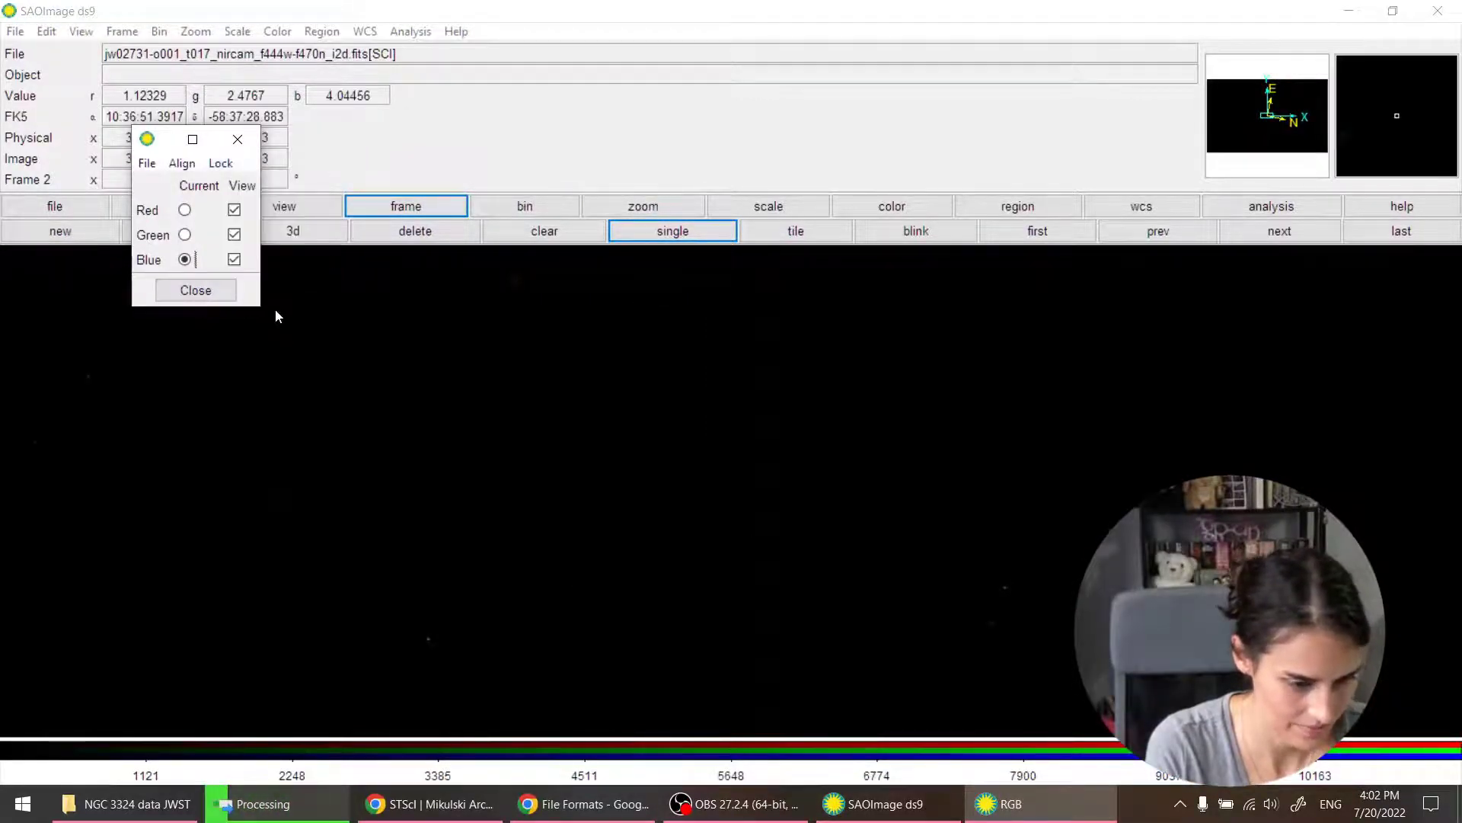
left_click(237, 31)
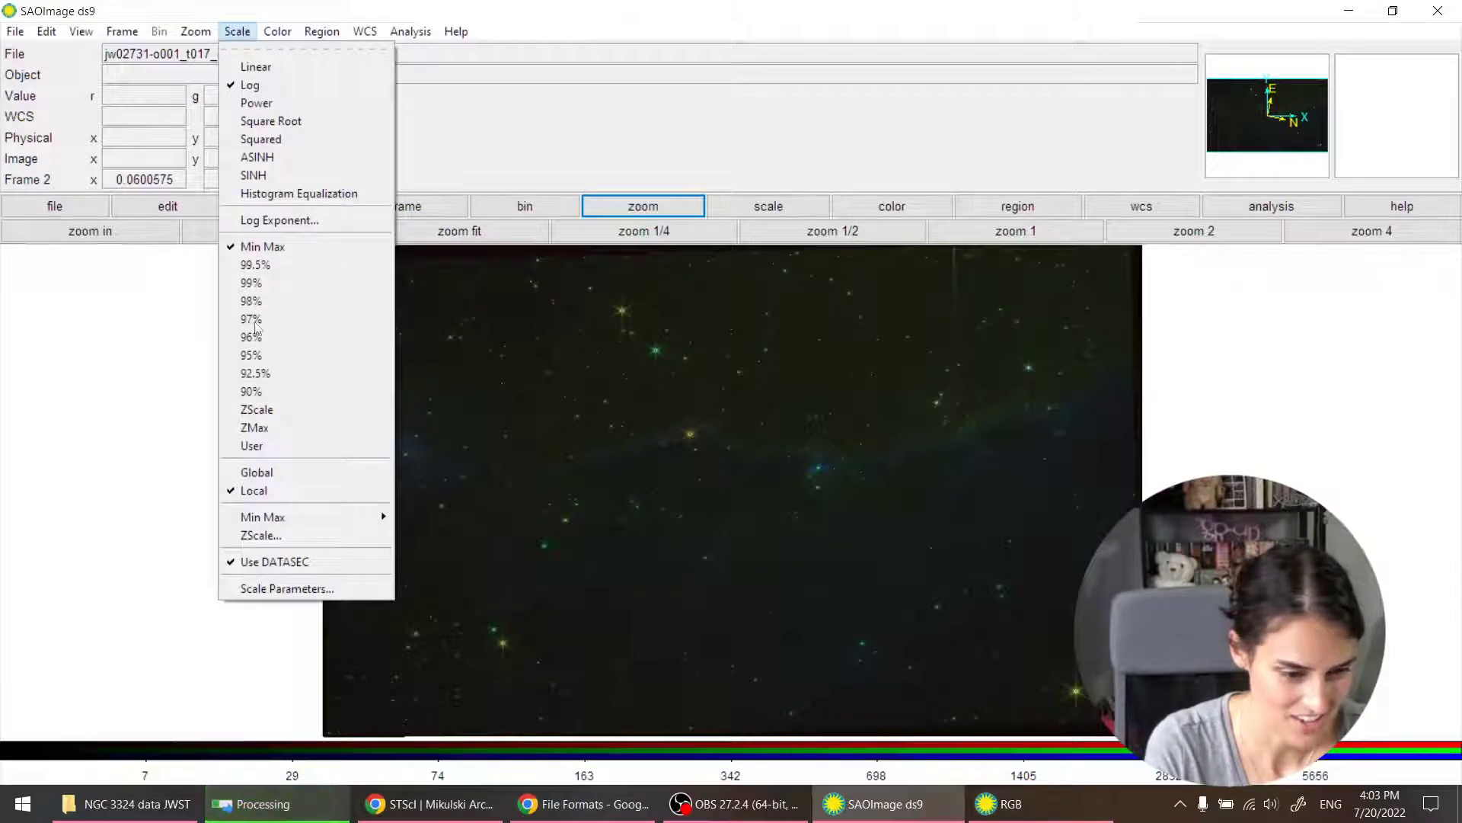
left_click(271, 268)
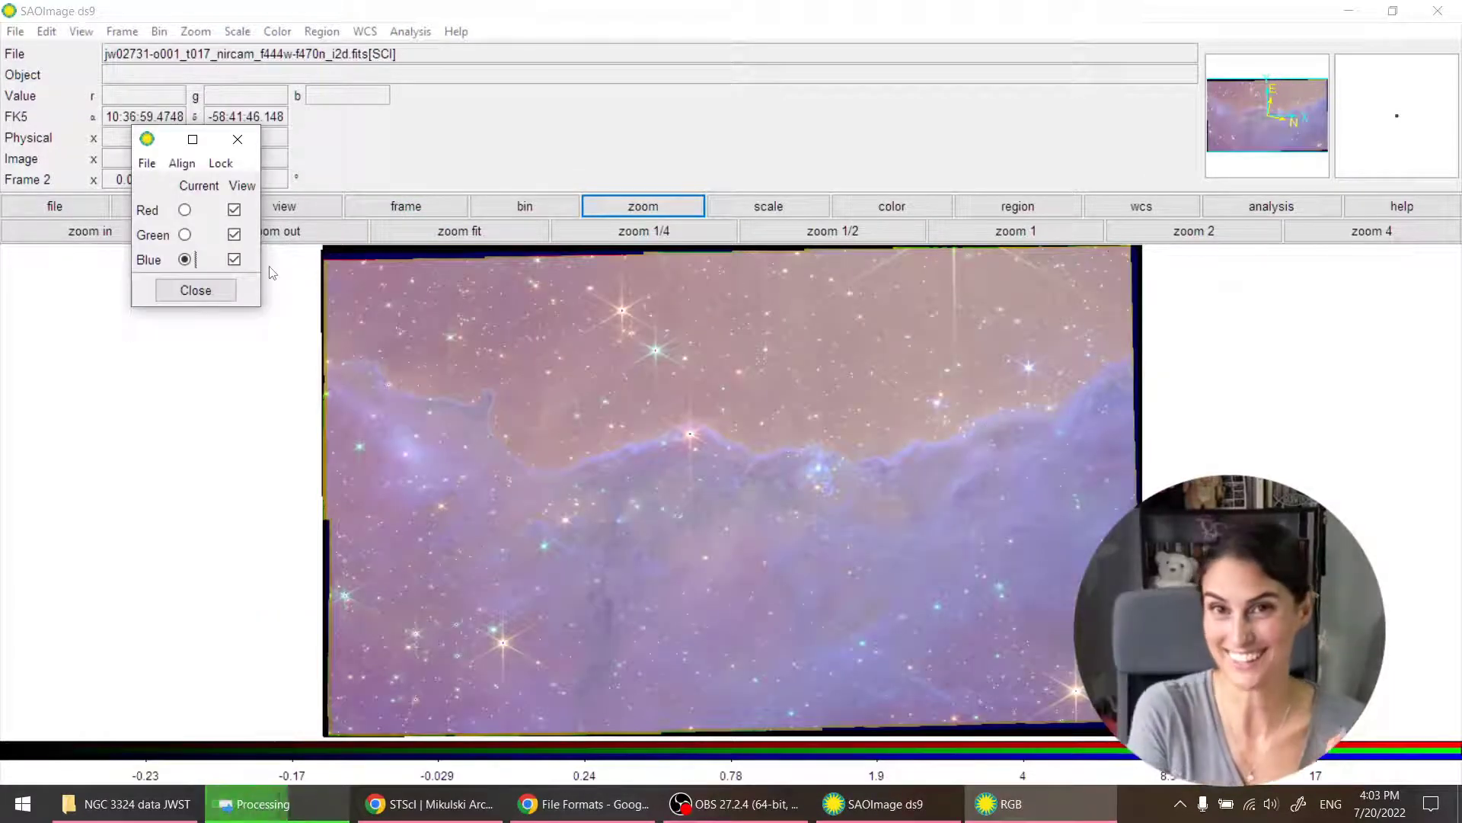
left_click(280, 6)
Step: Enter new low and high limits in Scale Parameters and apply them to render the cliffs deep blue
left_click(236, 31)
left_click(274, 472)
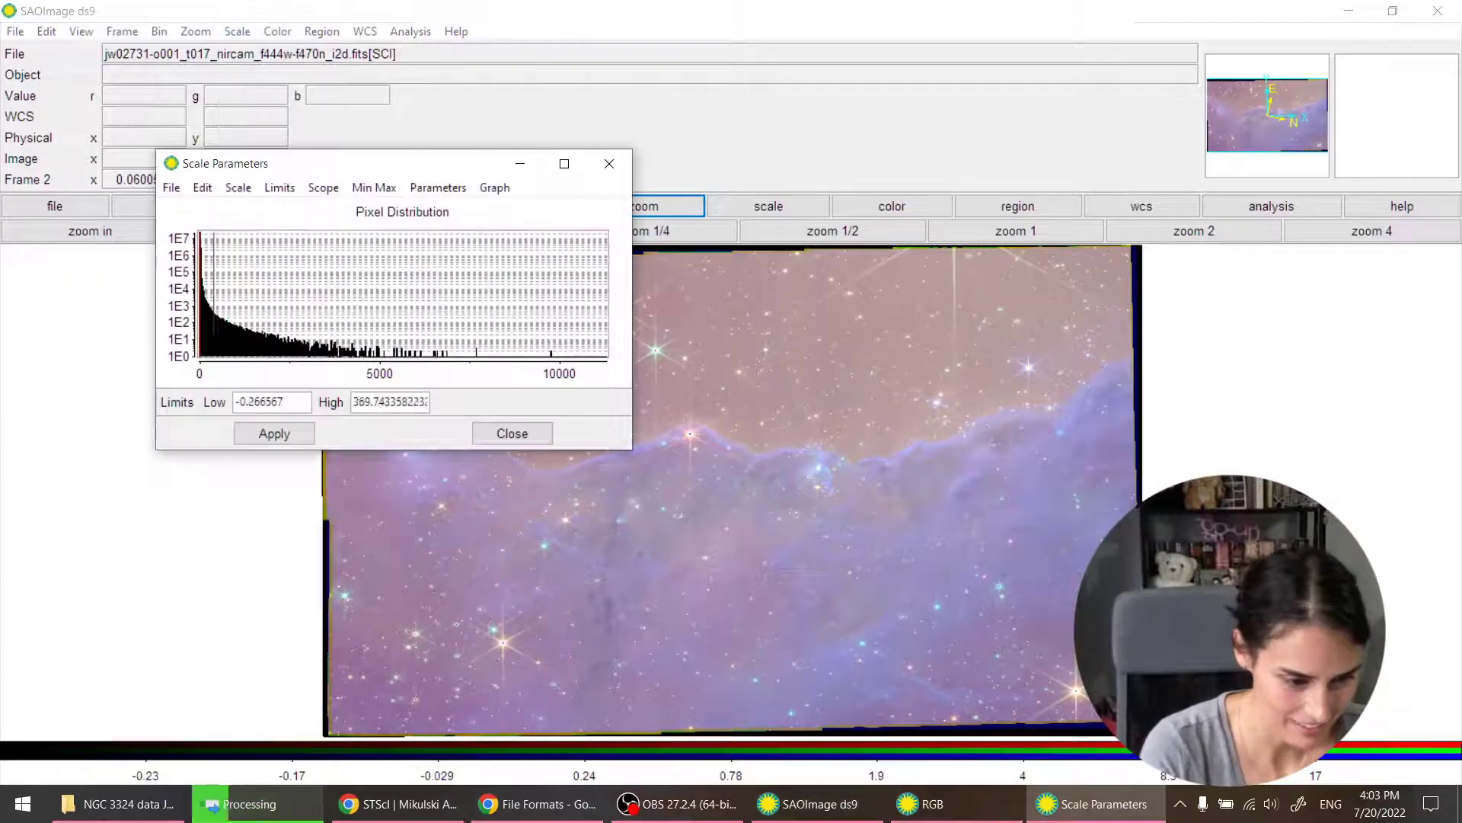
left_click(273, 434)
key("Return")
left_click(543, 434)
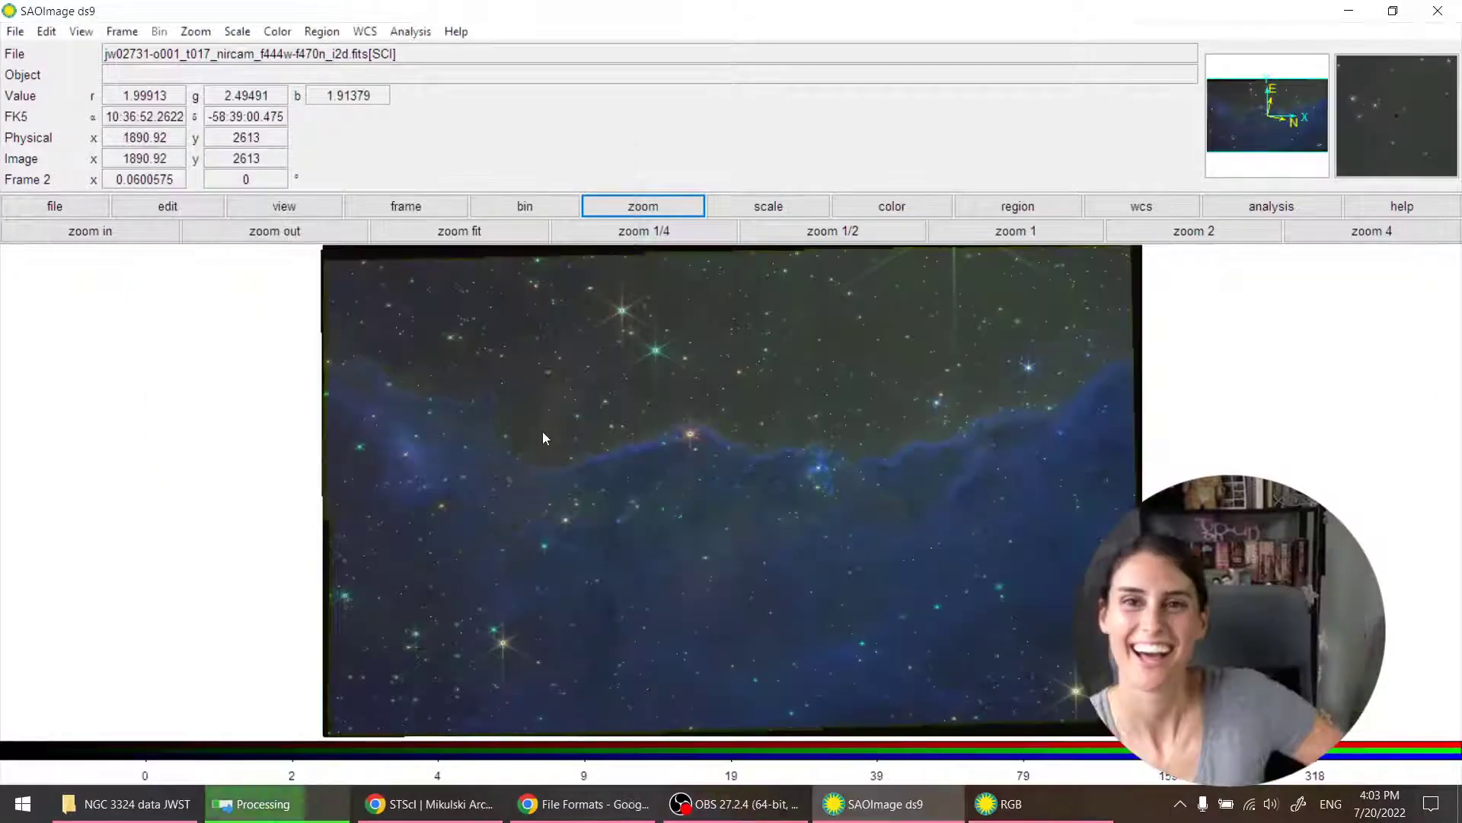